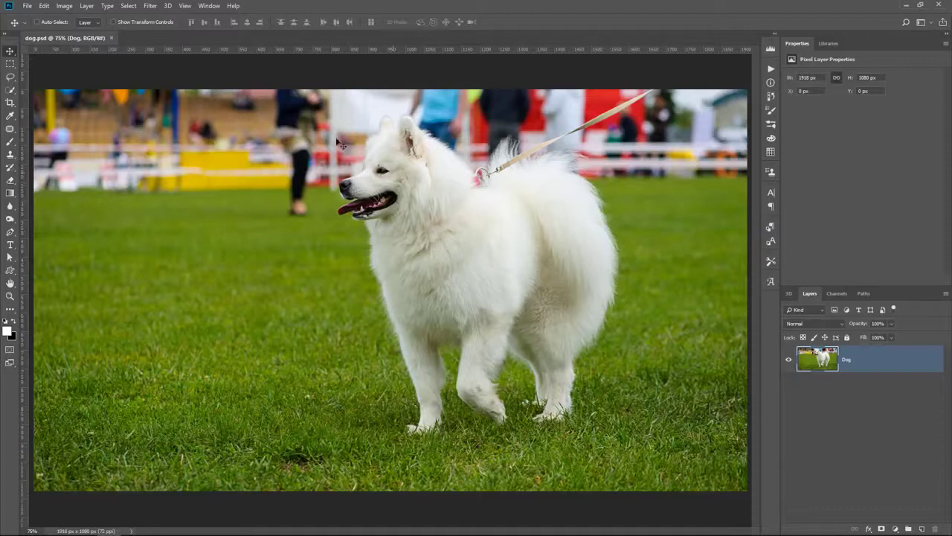
- Open a second window for the dog.psd document
click(208, 6)
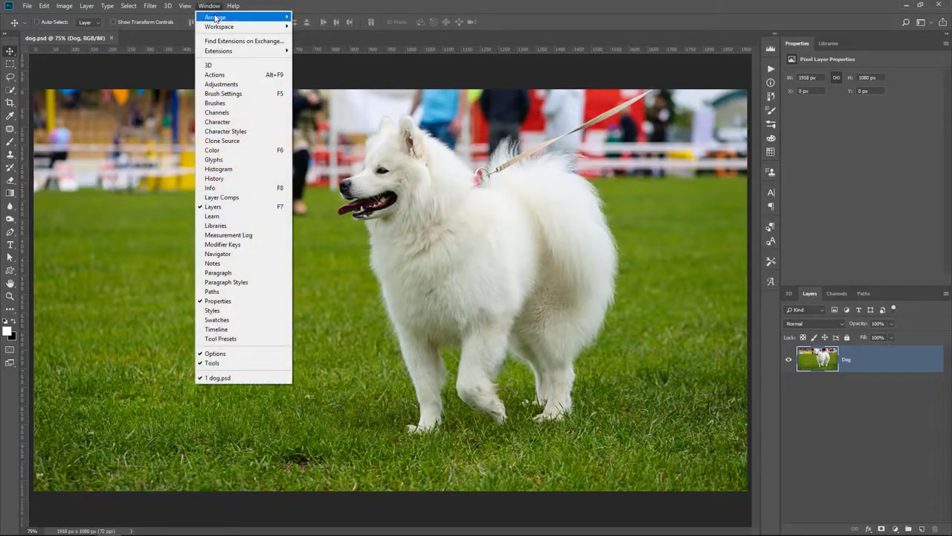
mouse_move(245, 16)
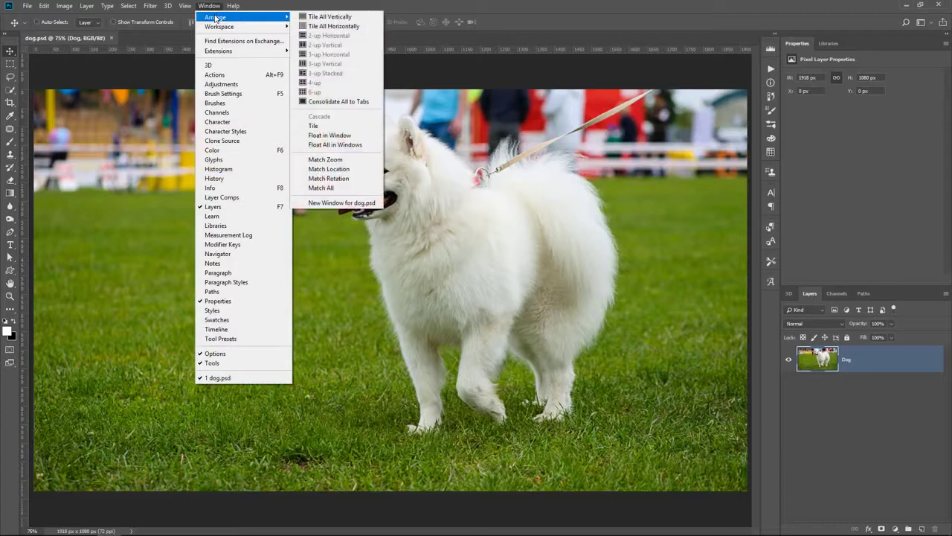
click(366, 203)
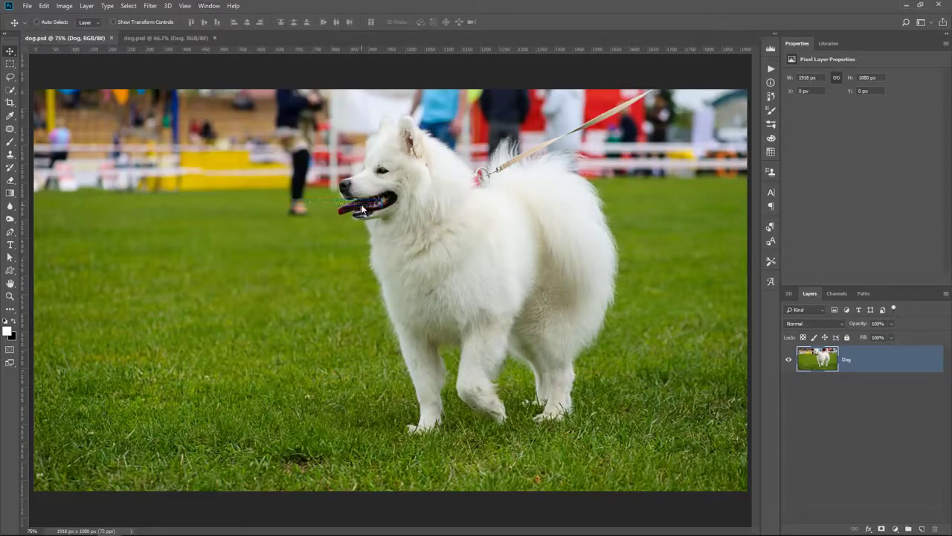
- Switch back and forth between the two dog.psd windows to compare their views
click(160, 38)
click(67, 38)
click(158, 38)
click(98, 39)
click(150, 38)
click(89, 37)
click(150, 41)
click(102, 41)
- Arrange the two dog.psd windows side by side with the 2-up Vertical layout
click(209, 6)
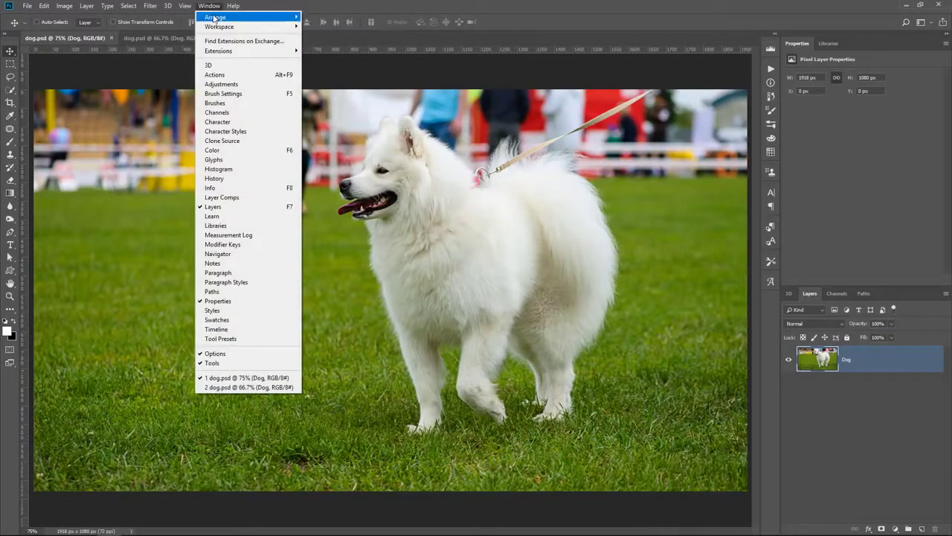
mouse_move(215, 17)
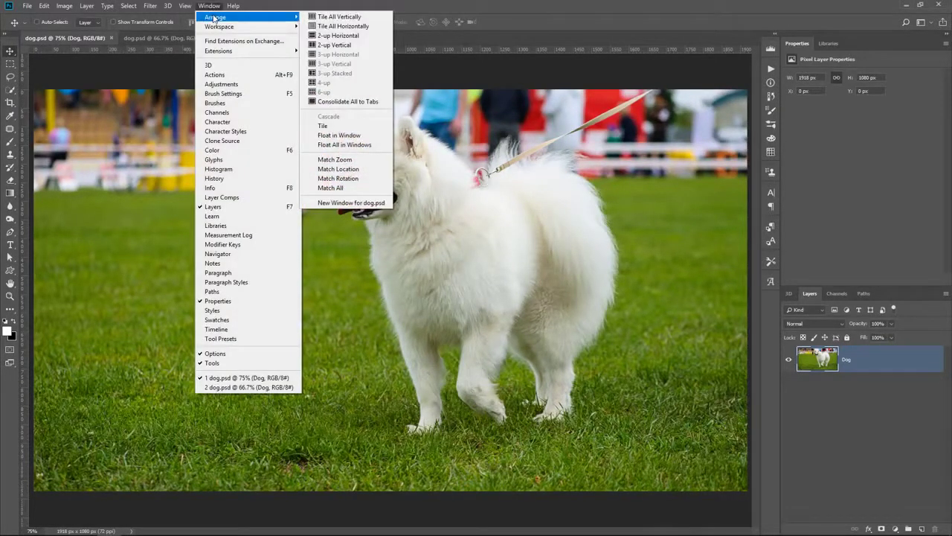
click(371, 46)
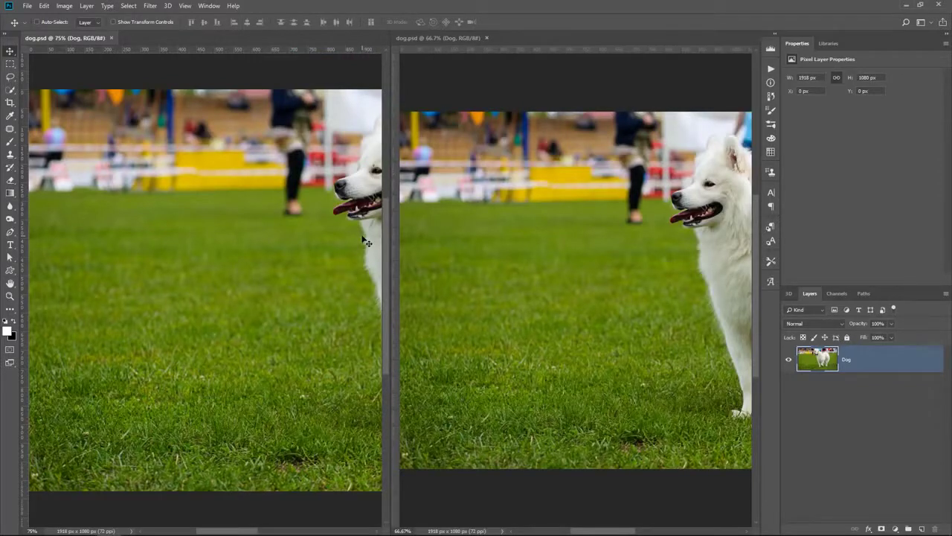
- Zoom the 75% view to 400% on the background person's feet and the other view out to 50%, showing the whole dog
click(14, 296)
click(317, 187)
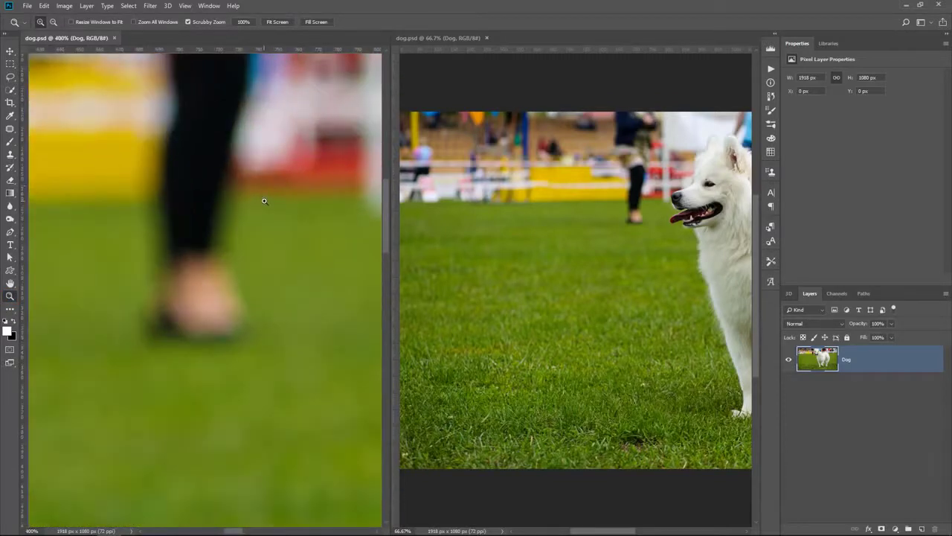
click(628, 221)
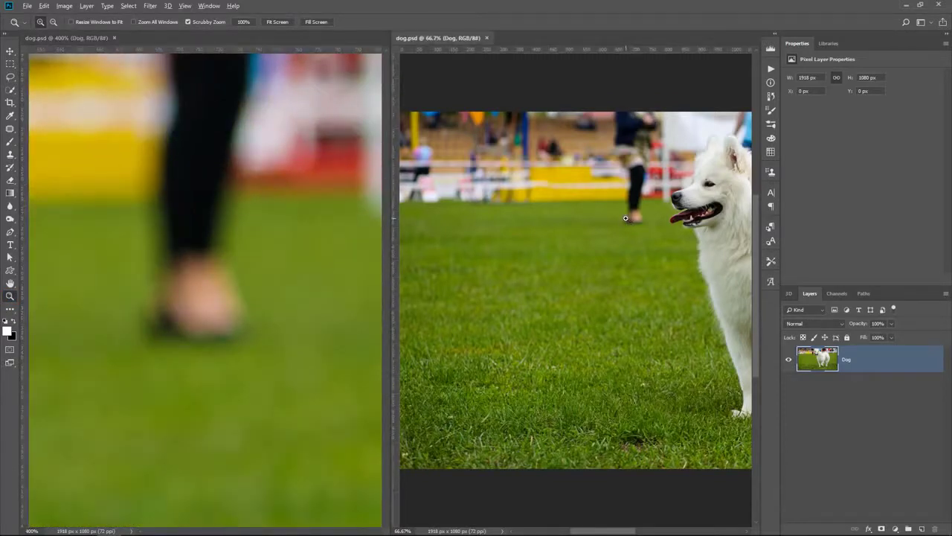
alt+click(629, 221)
drag(663, 238, 551, 244)
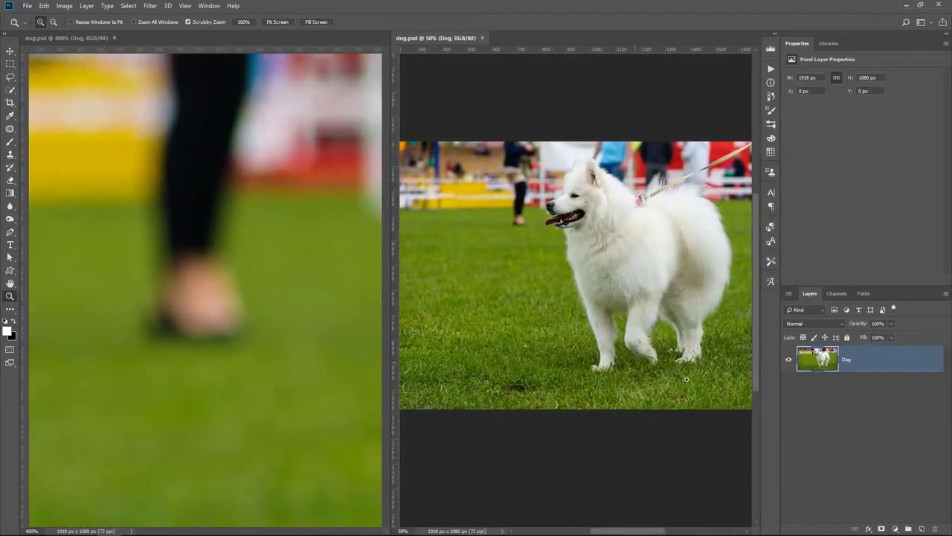
- Add a new layer and, in the 400% view, clone grass over the background person's feet with the Clone Stamp
click(923, 529)
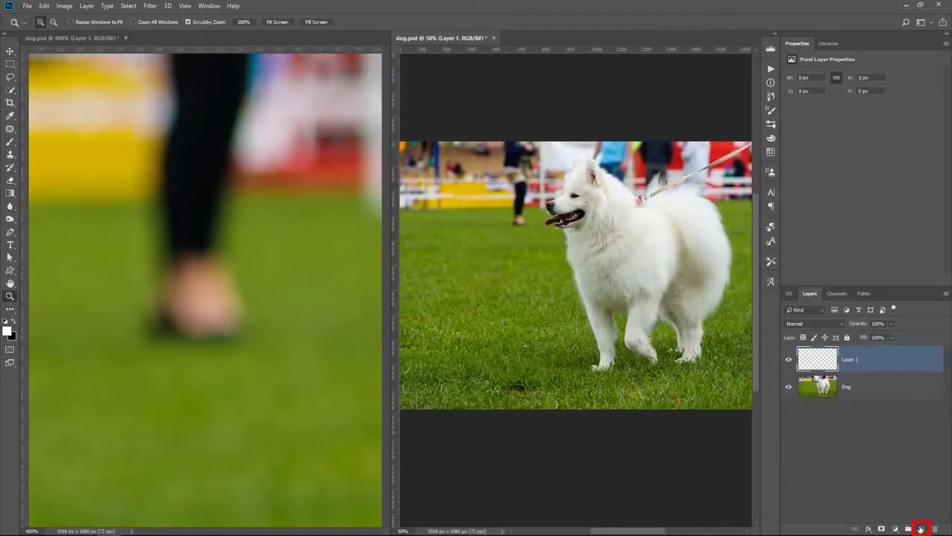
click(209, 266)
click(10, 154)
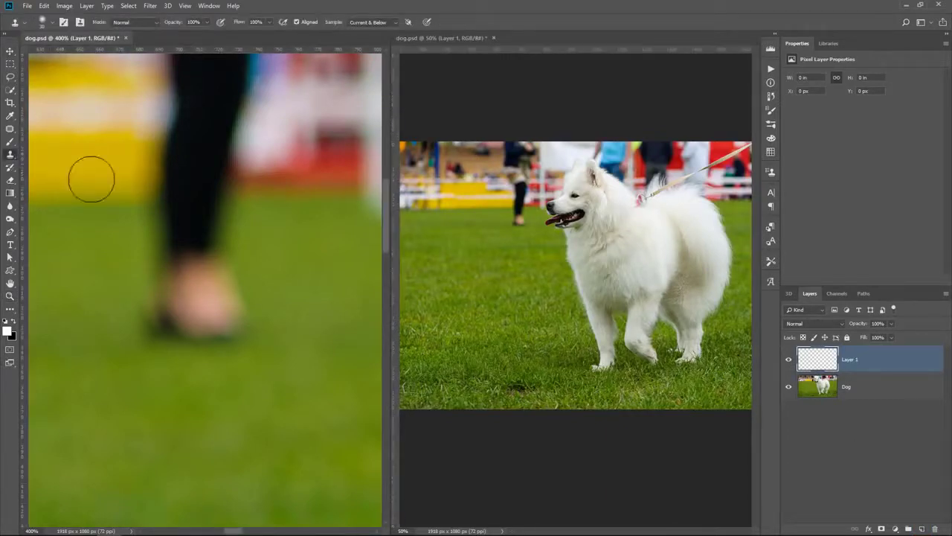
alt+click(355, 306)
mouse_move(297, 310)
mouse_down()
mouse_move(264, 304)
mouse_move(240, 327)
mouse_move(212, 325)
mouse_move(224, 309)
mouse_move(179, 346)
mouse_move(199, 323)
mouse_move(177, 318)
mouse_move(213, 285)
mouse_move(145, 313)
mouse_move(227, 290)
mouse_move(160, 308)
mouse_move(191, 264)
mouse_move(256, 267)
mouse_move(146, 285)
mouse_move(227, 259)
mouse_move(158, 262)
mouse_move(246, 248)
mouse_move(215, 240)
mouse_move(255, 235)
mouse_move(220, 224)
mouse_up()
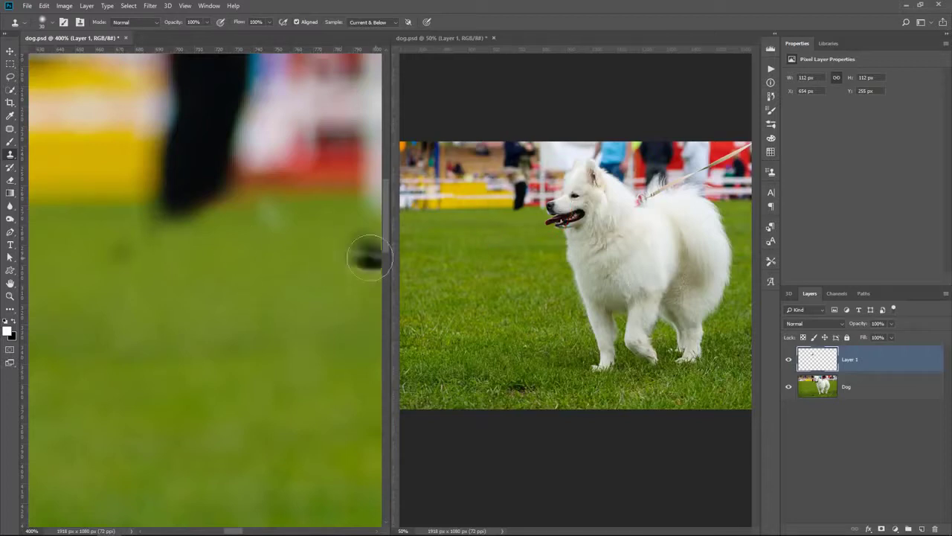
- Clone the boundary between yellow barrier and grass across the bottom of the leg, and clean up the dark spot in the grass
alt+click(55, 206)
mouse_move(153, 206)
mouse_down()
mouse_move(206, 211)
mouse_move(140, 212)
mouse_up()
mouse_move(125, 245)
mouse_down()
mouse_move(117, 243)
mouse_move(138, 265)
mouse_up()
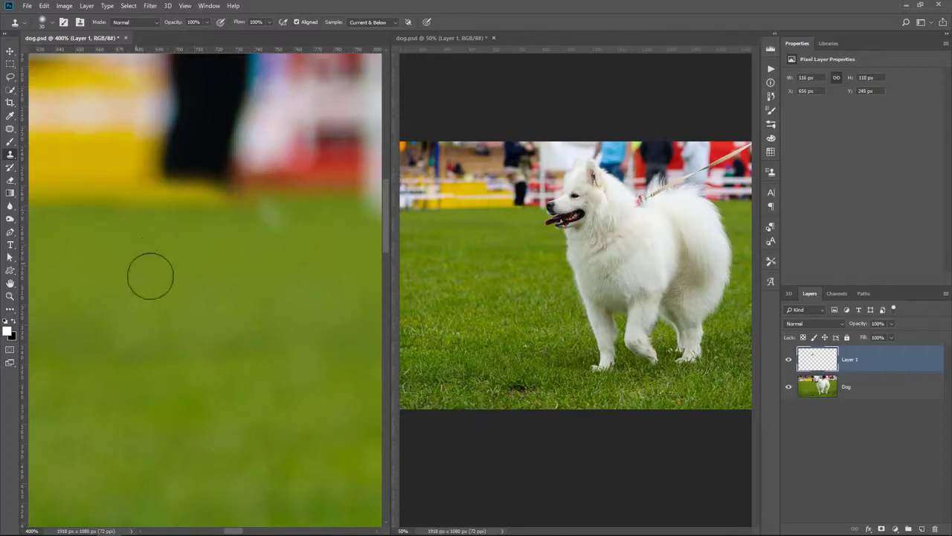
- Clone the yellow barrier over the lower part of the background person's remaining leg, working at about 441% zoom
click(9, 295)
drag(159, 214, 173, 207)
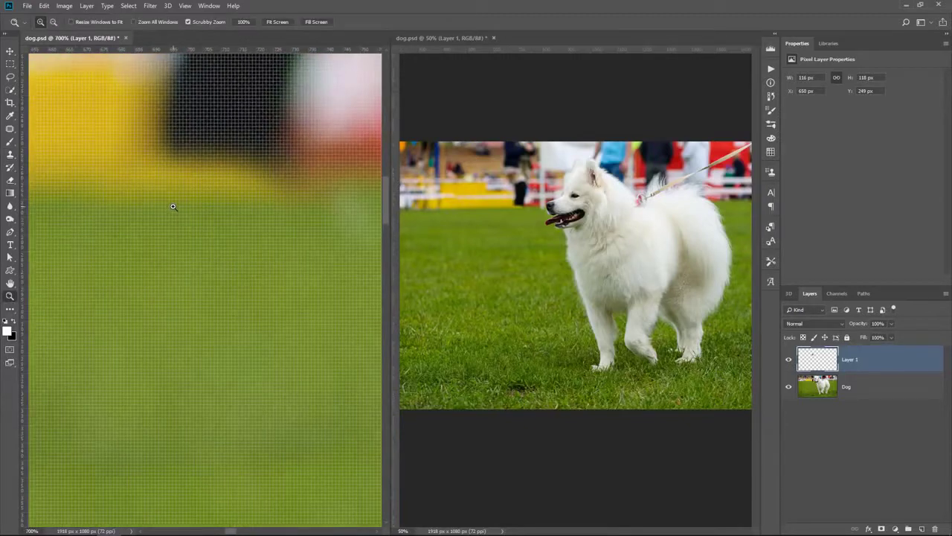
alt+click(173, 207)
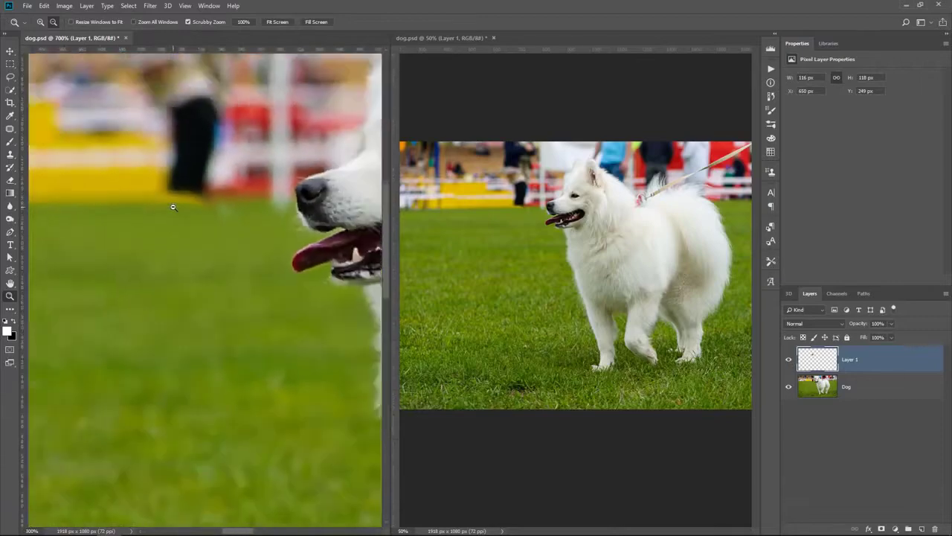
alt+click(172, 207)
alt+click(173, 207)
alt+click(173, 207)
alt+click(173, 206)
drag(173, 208, 246, 251)
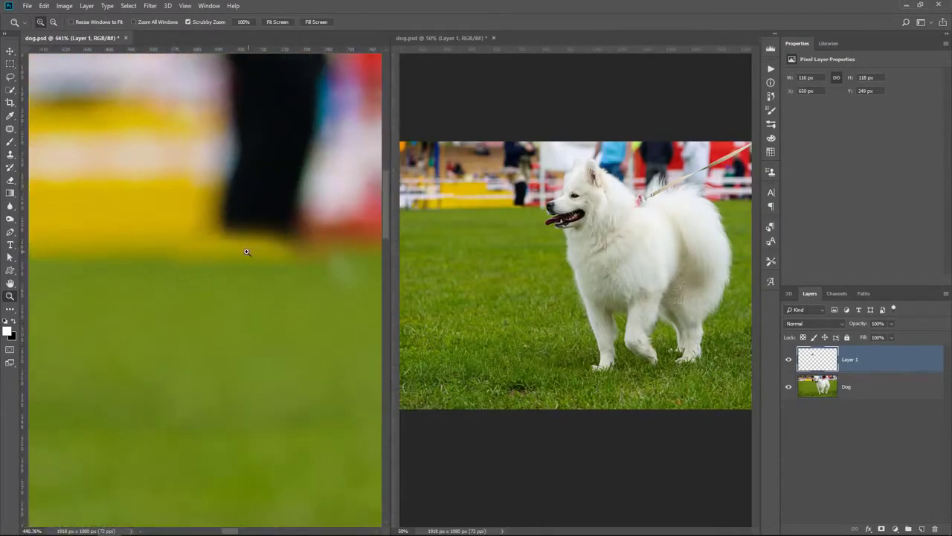
click(11, 155)
mouse_move(224, 195)
mouse_down()
mouse_move(250, 190)
mouse_move(230, 216)
mouse_move(275, 215)
mouse_up()
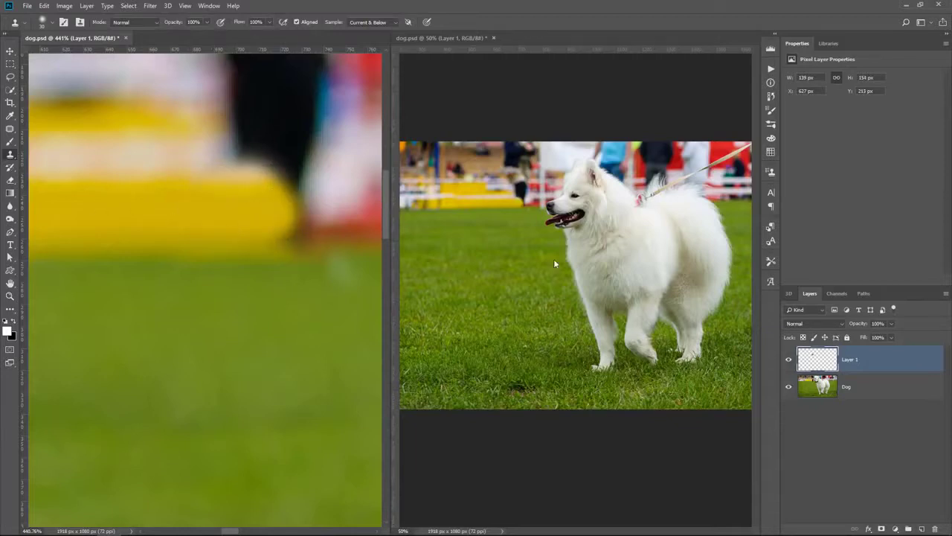
drag(220, 220, 294, 209)
- Pan both dog.psd windows together around the retouched area
key(shift+space)
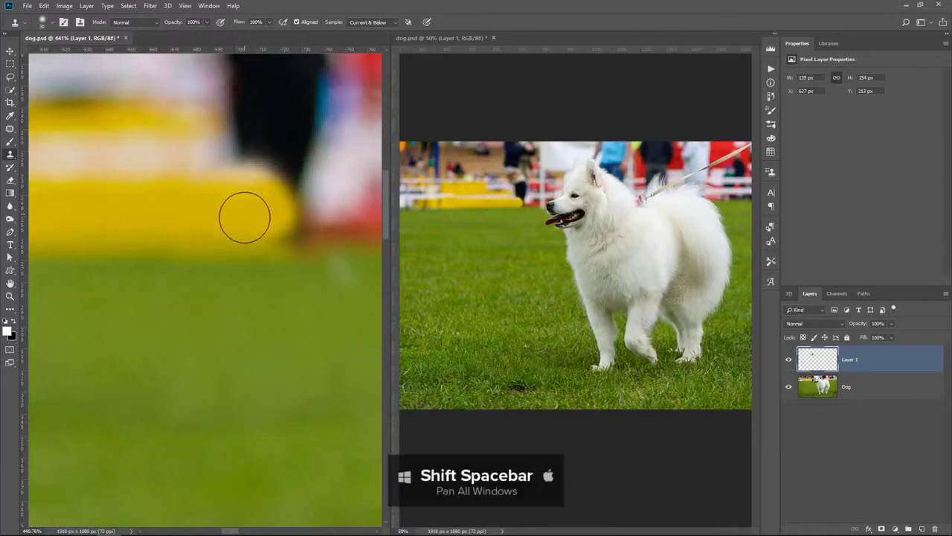
drag(291, 223, 228, 229)
drag(323, 234, 285, 241)
drag(148, 245, 236, 247)
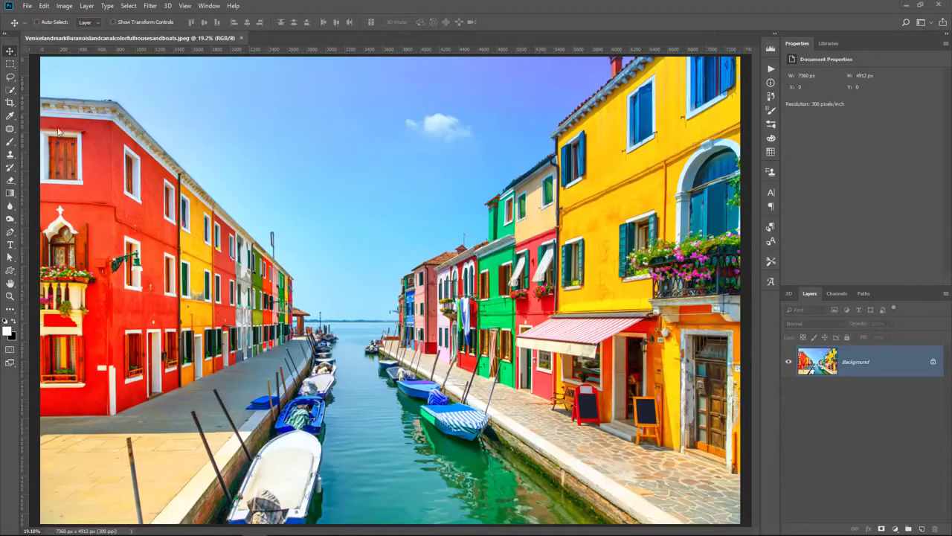
- With the Eyedropper Tool, sample the foreground colour from the red house across to the green house, ending on green
click(11, 116)
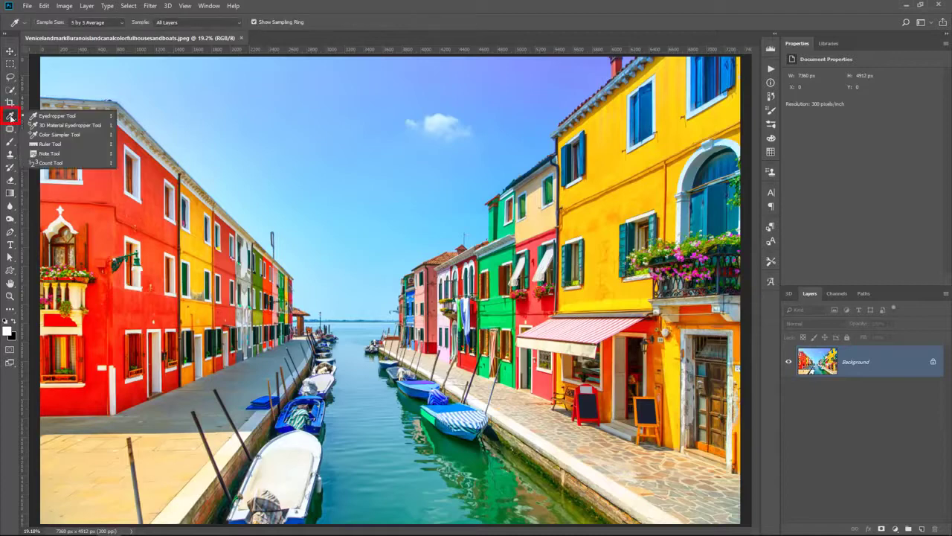
click(56, 118)
click(116, 164)
drag(116, 164, 500, 231)
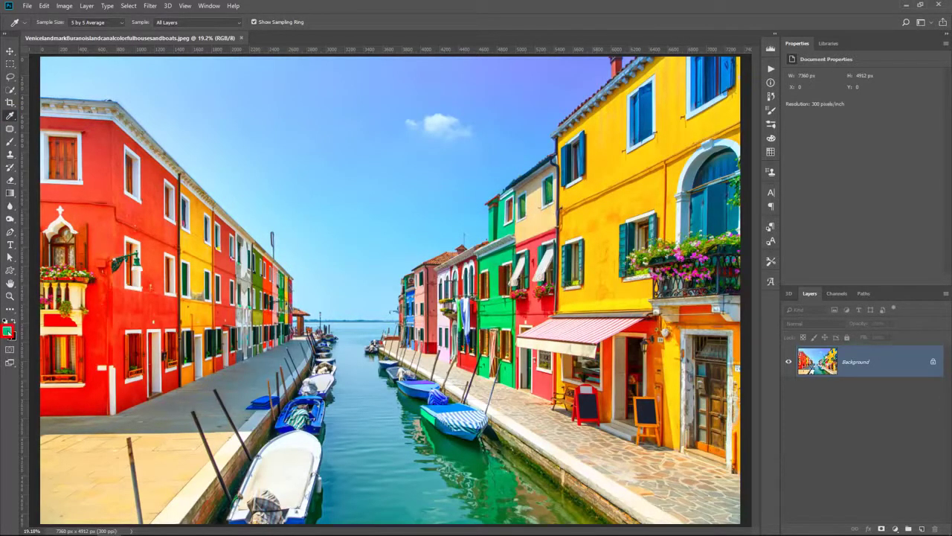
- Paint a few green brush strokes across the row of houses along the canal's left bank
click(10, 141)
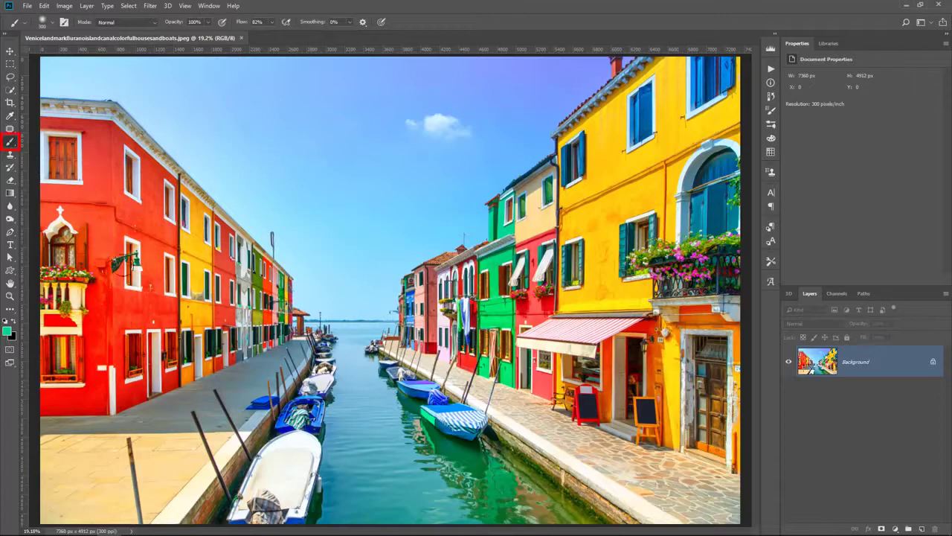
drag(112, 279, 282, 270)
drag(241, 300, 348, 327)
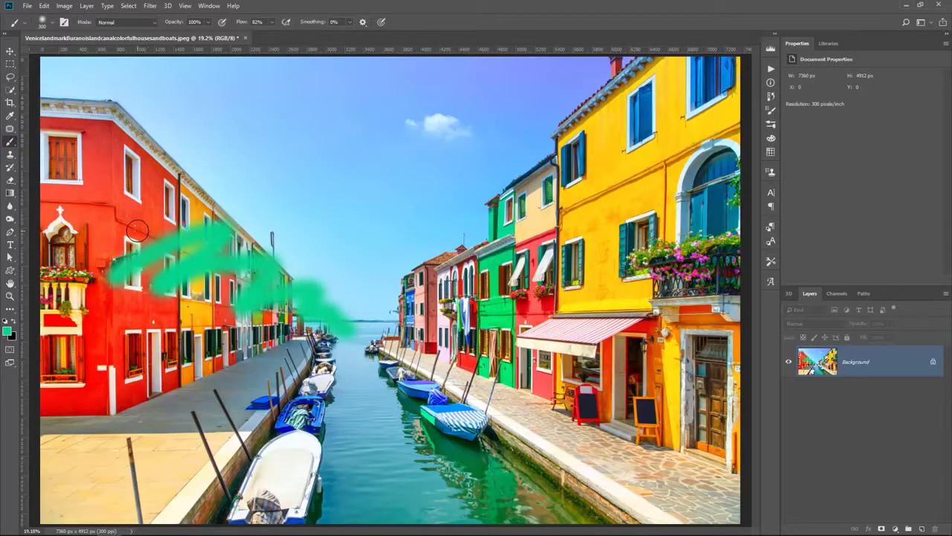
- Select the Eyedropper Tool, shrink the Photoshop window and place the browser's Instagram page beside it, with Photoshop active
drag(10, 116, 36, 117)
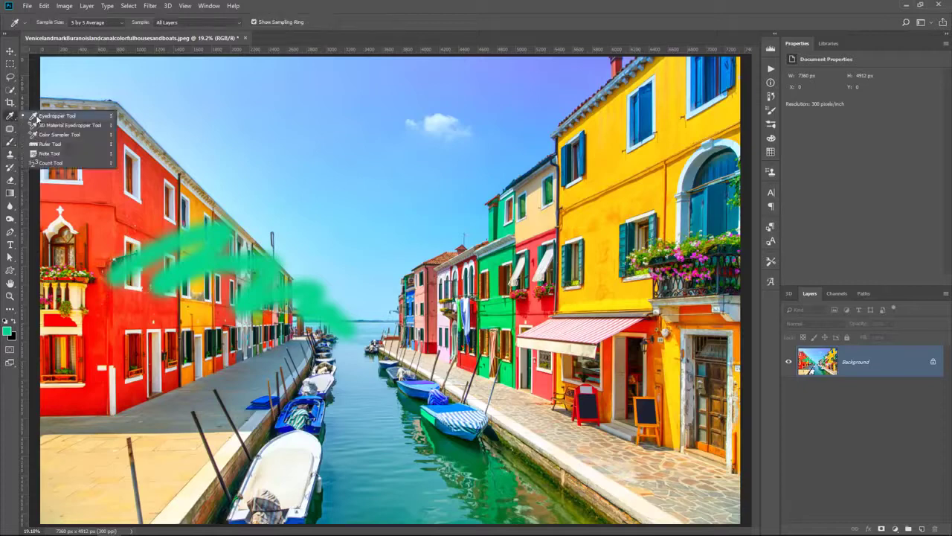
click(38, 117)
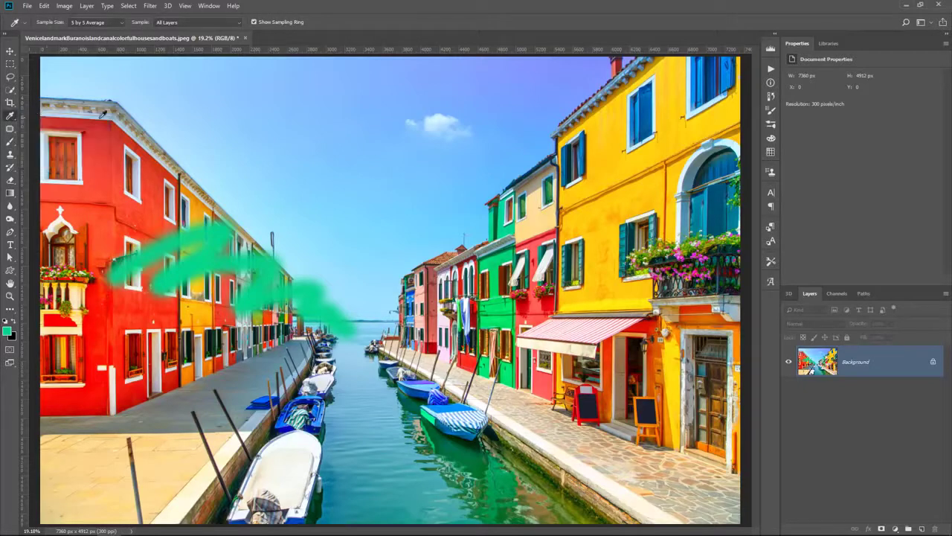
click(920, 5)
click(187, 110)
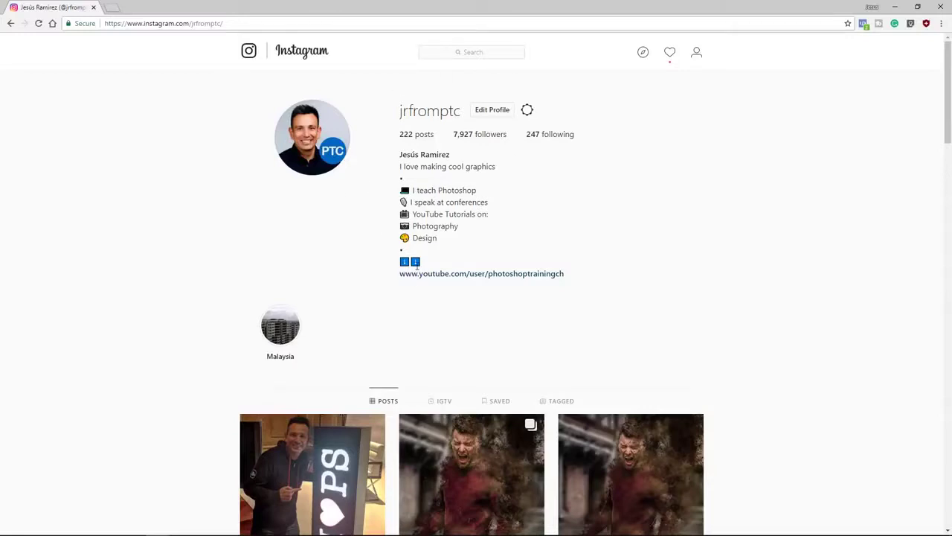
scroll(417, 268, down, 3)
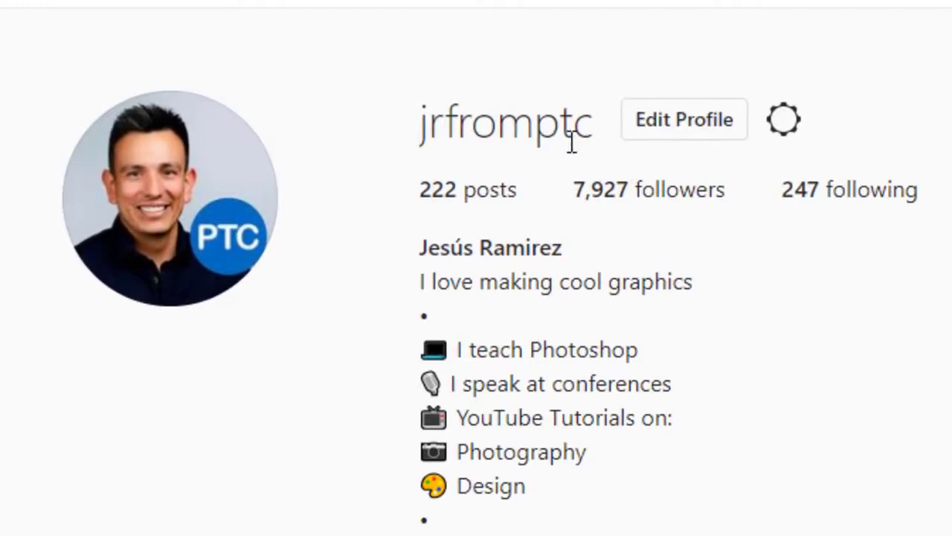
scroll(152, 250, down, 5)
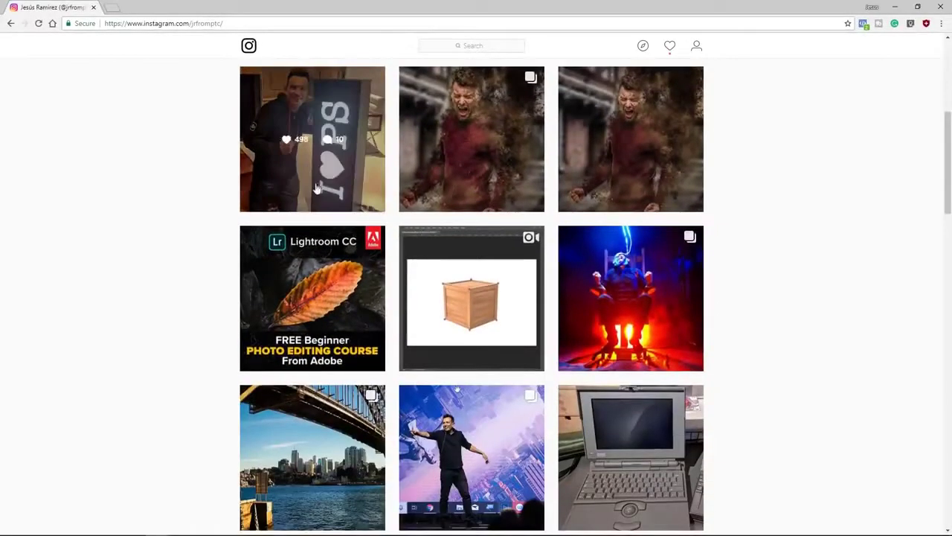
drag(567, 16, 325, 42)
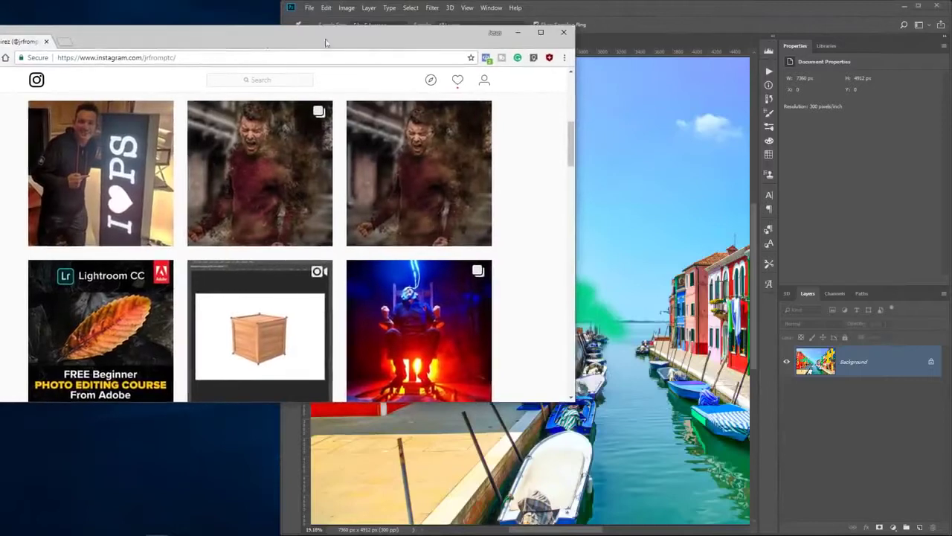
click(668, 12)
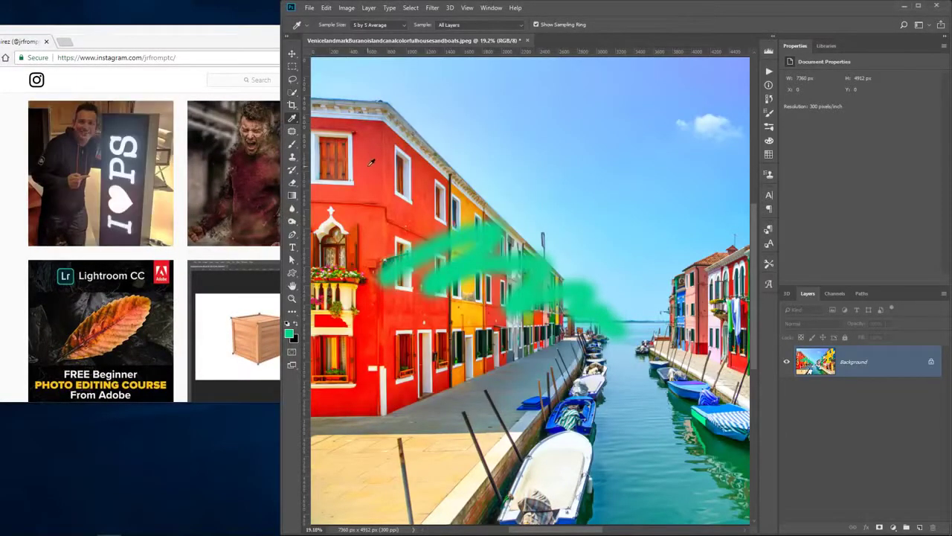
- Sample foreground colours from the Instagram page and the desktop outside the Photoshop window, ending on a pale yellow
drag(404, 179, 126, 336)
drag(214, 202, 389, 136)
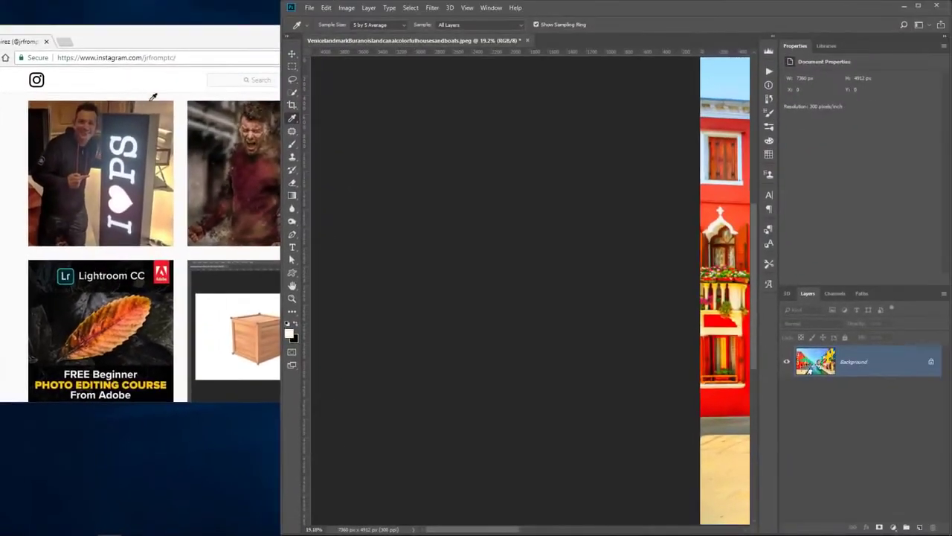
drag(150, 101, 214, 391)
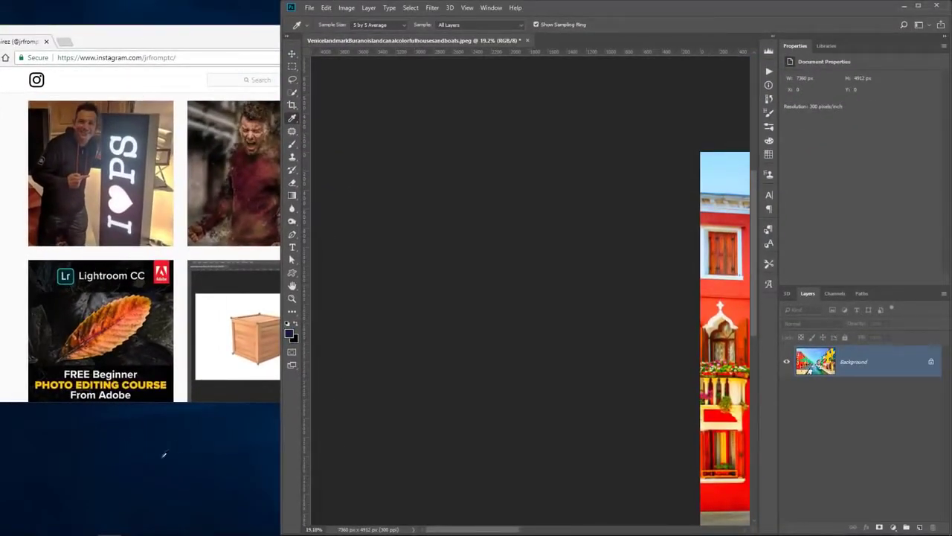
drag(209, 380, 114, 313)
drag(144, 355, 228, 195)
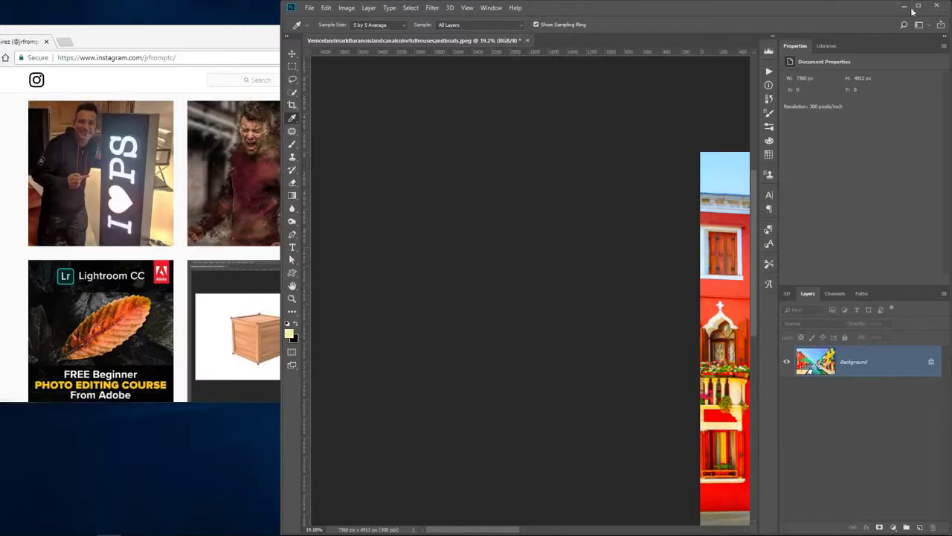
- Maximize the Photoshop window and use the Brush tool from the red house across to the green houses
click(920, 9)
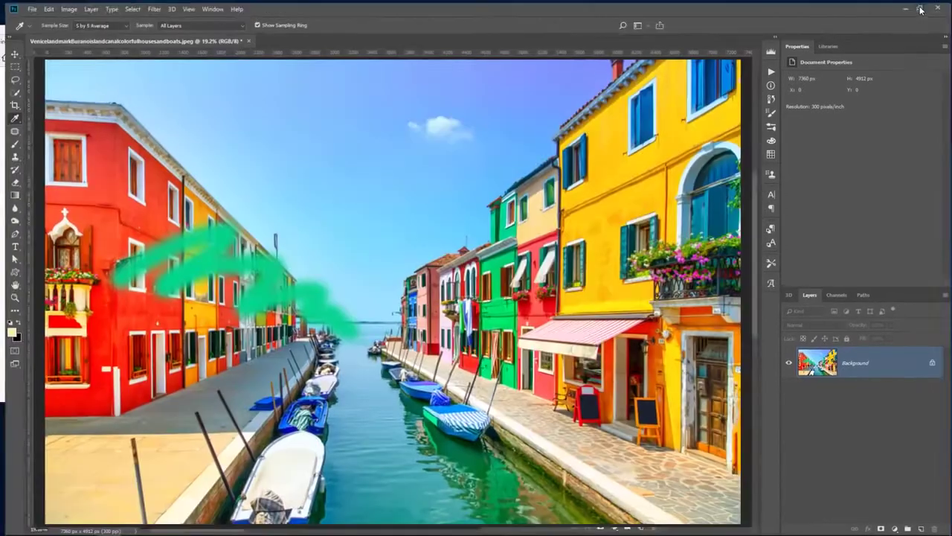
click(11, 141)
mouse_move(87, 178)
mouse_down()
mouse_move(107, 207)
mouse_move(234, 168)
mouse_move(302, 177)
mouse_move(319, 210)
mouse_move(390, 239)
mouse_move(499, 257)
mouse_up()
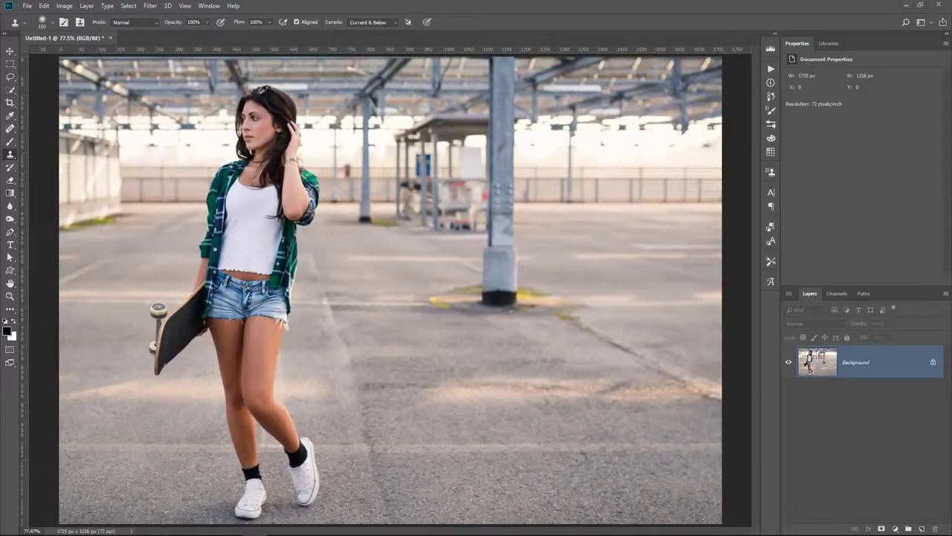
- With the Clone Stamp Tool, sample the woman's front shoe and clone her whole figure beside the original on a new layer
right_click(10, 157)
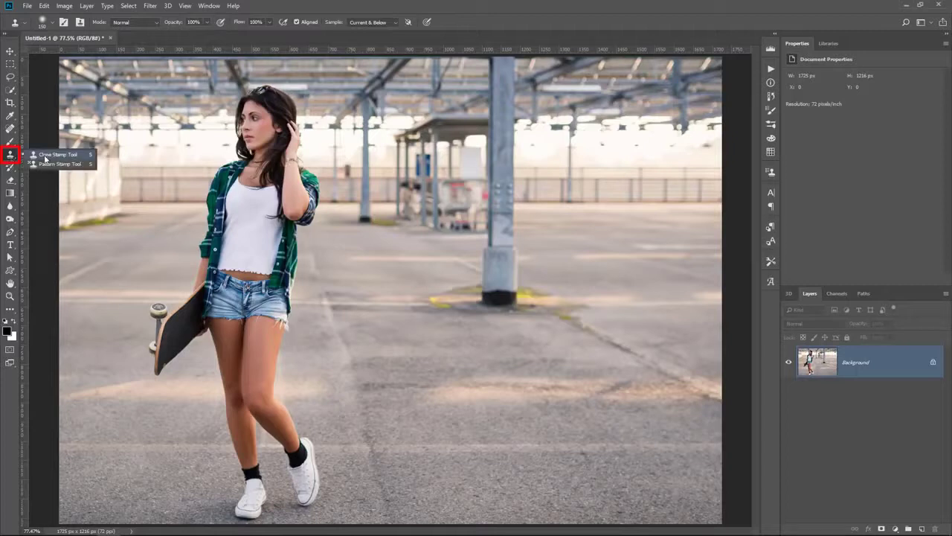
click(48, 155)
key(alt)
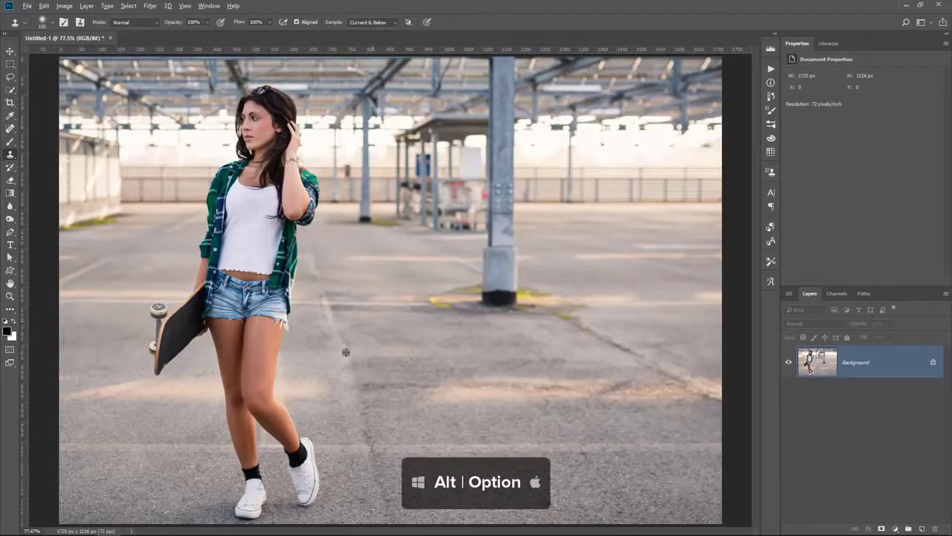
alt+click(252, 508)
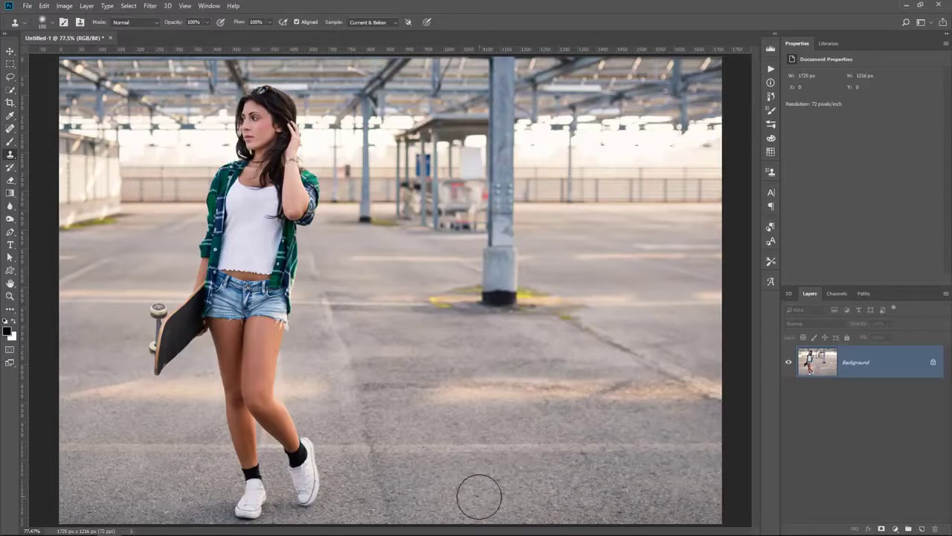
click(922, 529)
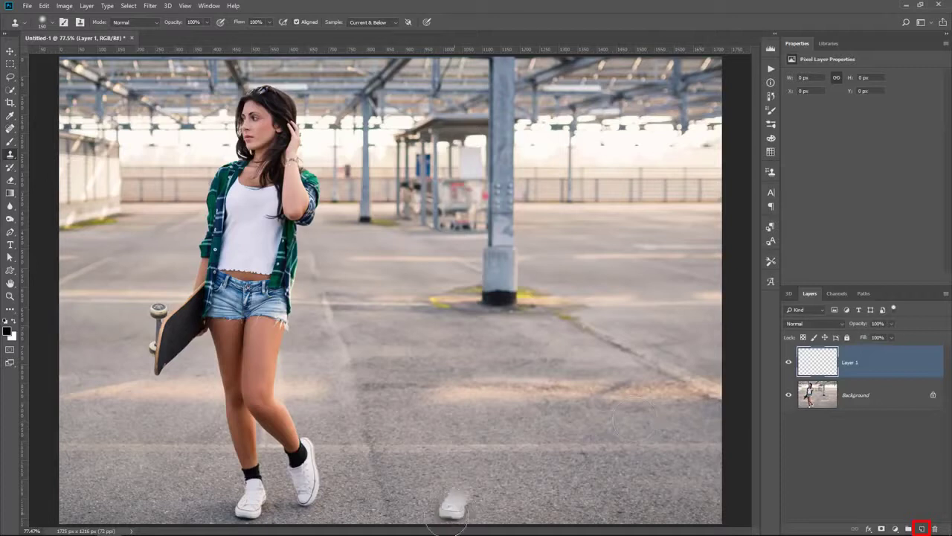
mouse_move(440, 481)
mouse_down()
mouse_move(424, 381)
mouse_move(496, 447)
mouse_move(502, 477)
mouse_move(490, 488)
mouse_move(474, 429)
mouse_move(416, 311)
mouse_move(445, 283)
mouse_move(441, 297)
mouse_move(424, 239)
mouse_move(403, 313)
mouse_move(377, 296)
mouse_move(354, 334)
mouse_move(351, 292)
mouse_move(393, 284)
mouse_move(461, 302)
mouse_move(470, 227)
mouse_move(444, 197)
mouse_move(461, 185)
mouse_move(437, 137)
mouse_move(444, 122)
mouse_move(435, 99)
mouse_move(480, 142)
mouse_move(394, 224)
mouse_up()
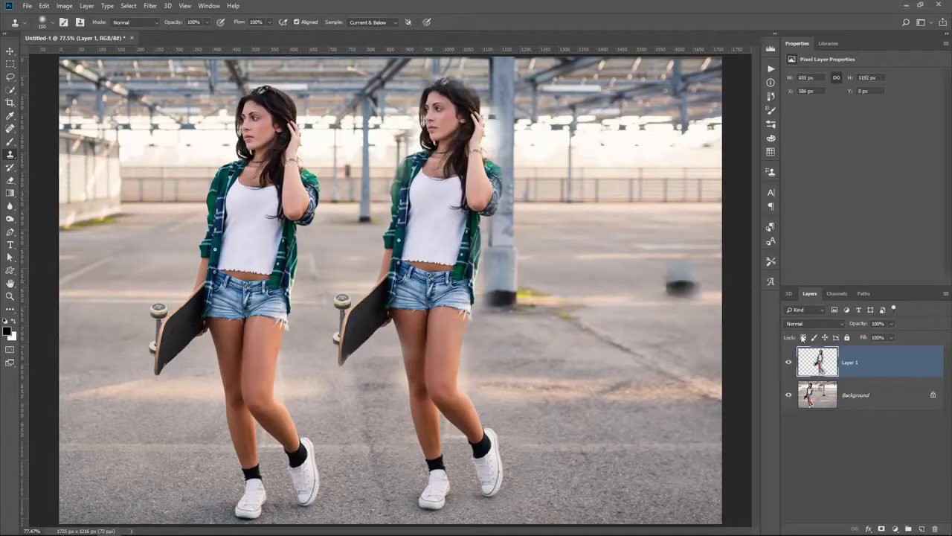
- Toggle the cloned figure's layer off and on, leaving it hidden
click(788, 362)
click(789, 363)
click(789, 362)
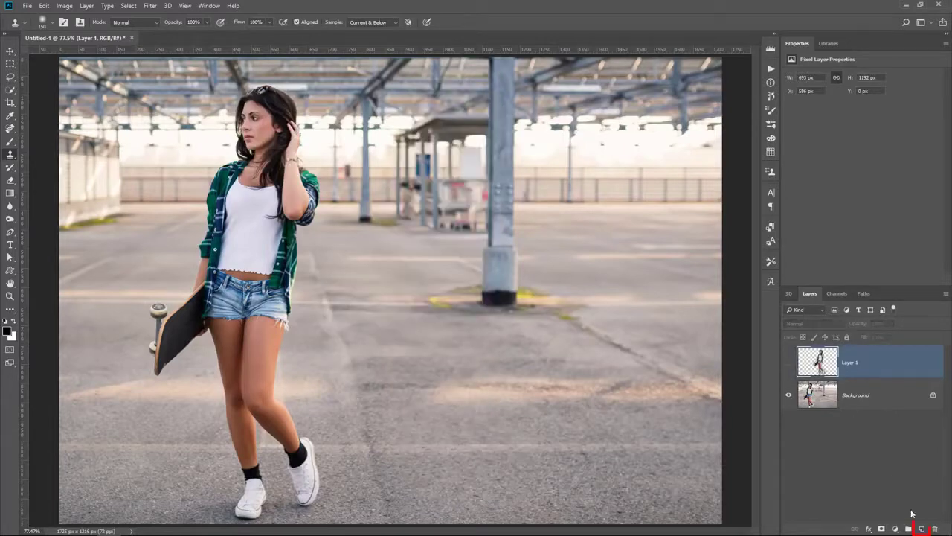
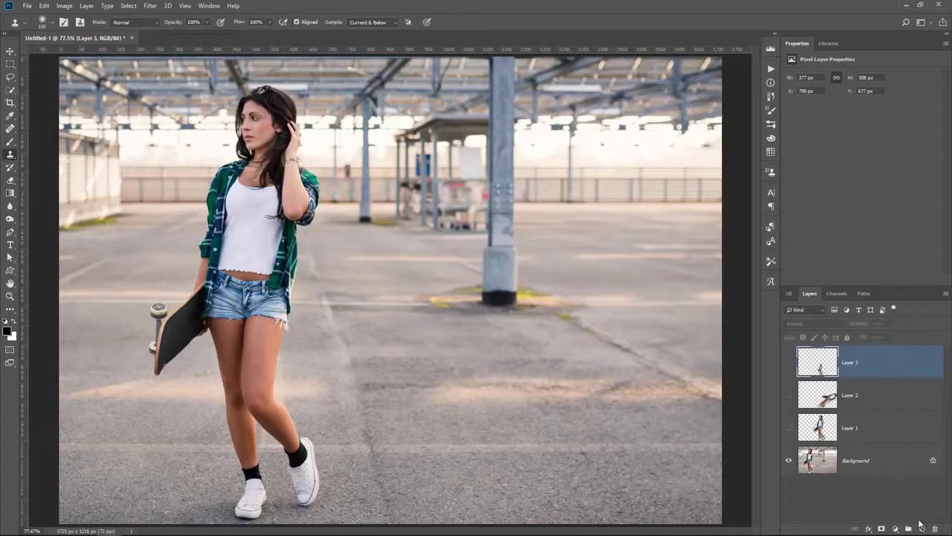
- Show the Clone Source settings and sample the woman's front shoe as the source
click(210, 6)
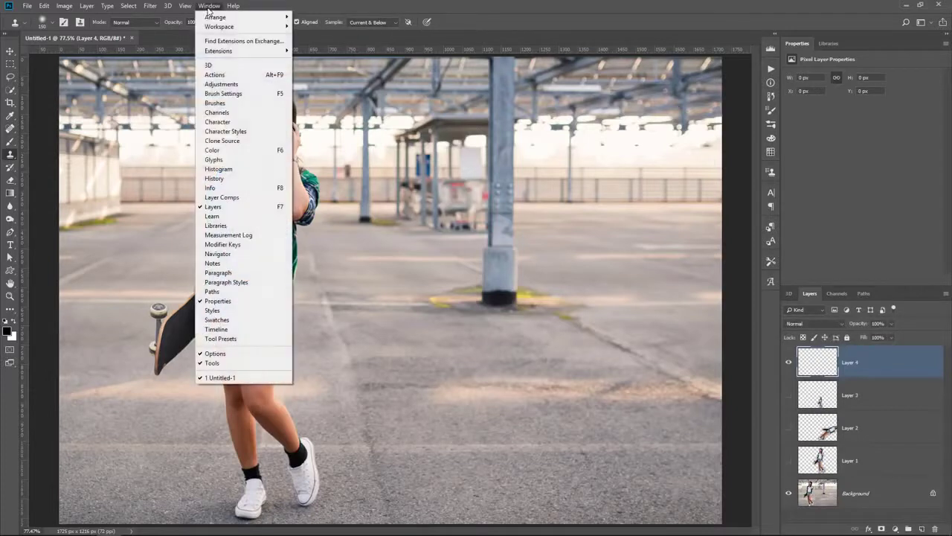
click(231, 141)
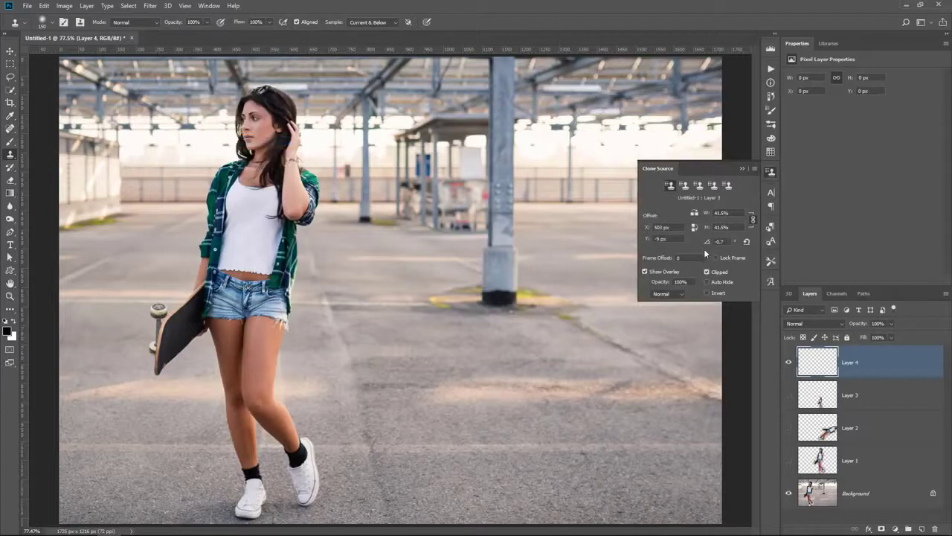
alt+click(256, 494)
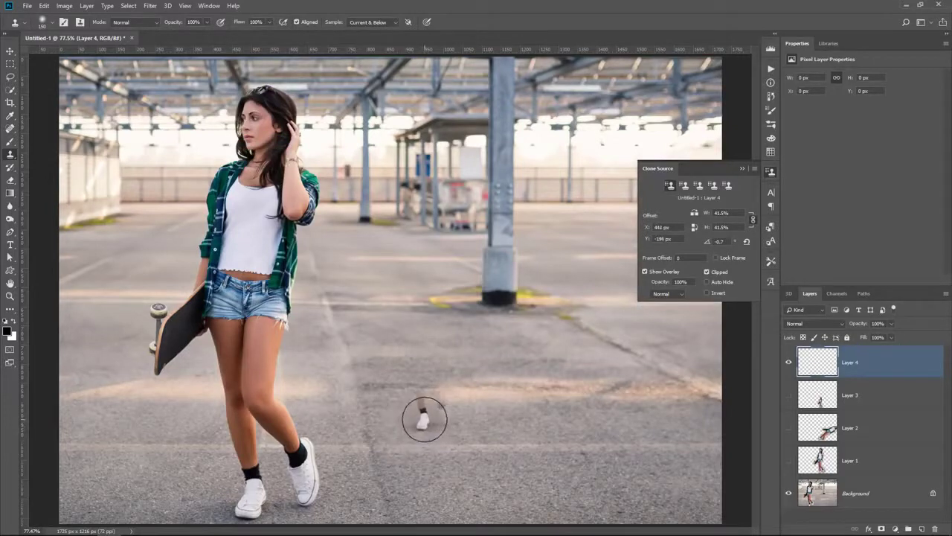
- Rotate the clone source counter-clockwise, change its scale and paint the transformed clone of the woman over the pavement
mouse_move(707, 243)
mouse_down()
mouse_move(317, 353)
mouse_move(387, 331)
mouse_move(516, 327)
mouse_move(355, 355)
mouse_move(662, 257)
mouse_up()
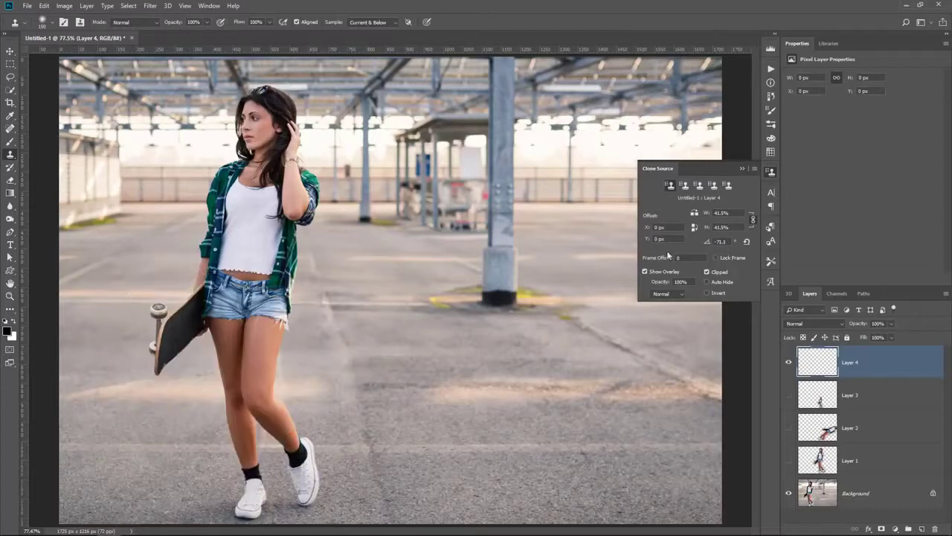
mouse_move(708, 215)
mouse_down()
mouse_move(736, 215)
mouse_move(692, 220)
mouse_move(737, 222)
mouse_up()
mouse_move(428, 465)
mouse_down()
mouse_move(408, 427)
mouse_move(370, 433)
mouse_move(303, 403)
mouse_move(296, 364)
mouse_up()
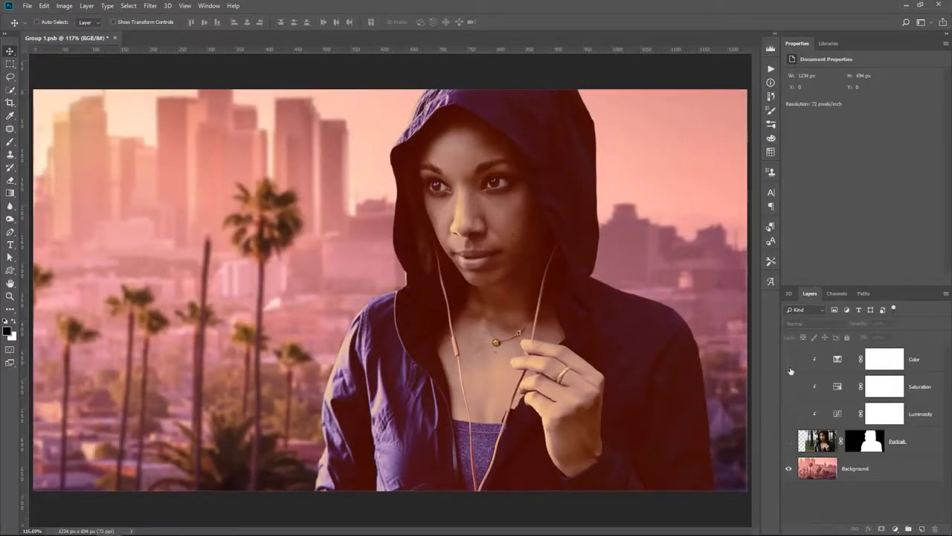
- Compare the portrait with and without its Color, Saturation and Luminosity adjustments, then select the Portrait layer and show them all
drag(789, 359, 789, 441)
click(788, 443)
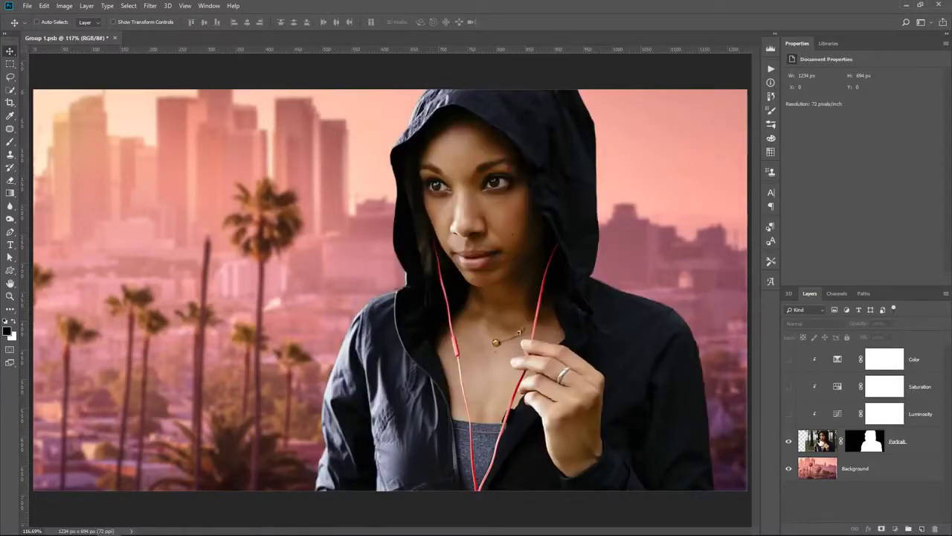
click(818, 442)
drag(789, 414, 789, 360)
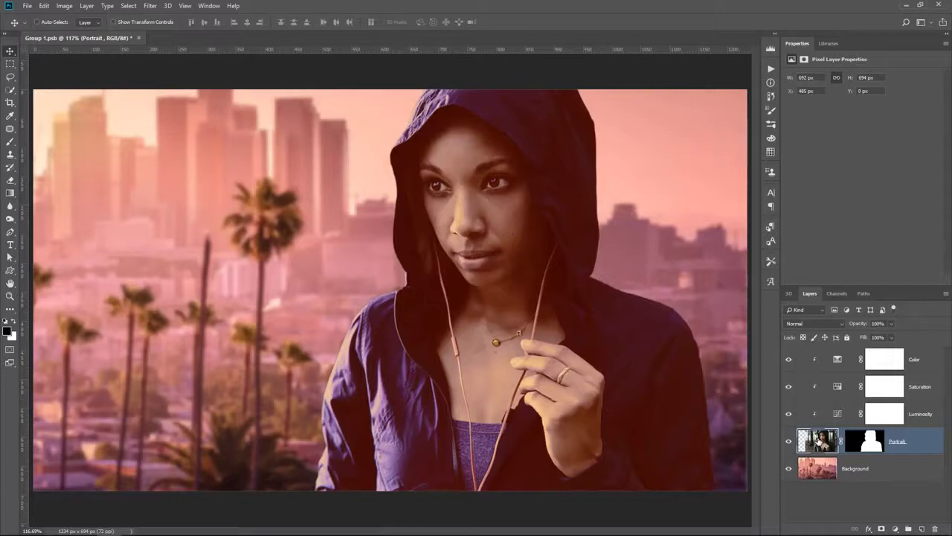
- Duplicate the Portrait layer and move the lower original left beside the copy, to an X position of about -52 px
key(ctrl+j)
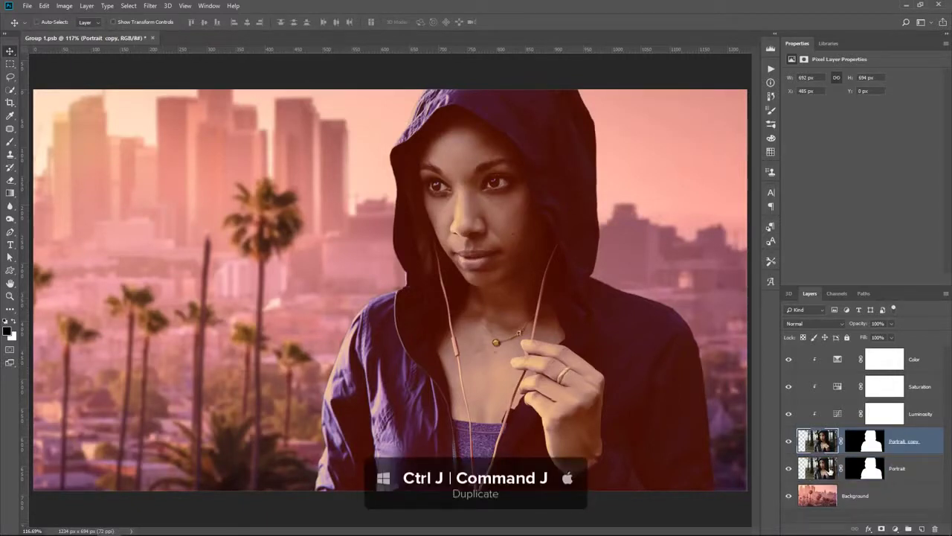
click(826, 469)
drag(644, 421, 335, 422)
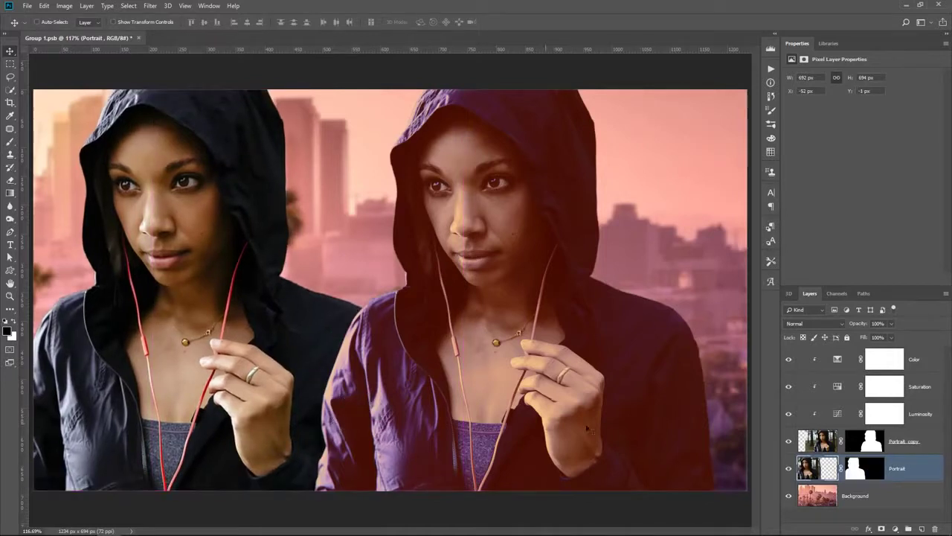
- Duplicate the Color, Saturation and Luminosity adjustments, place the duplicates directly above the lower Portrait layer and clip them to it
click(841, 415)
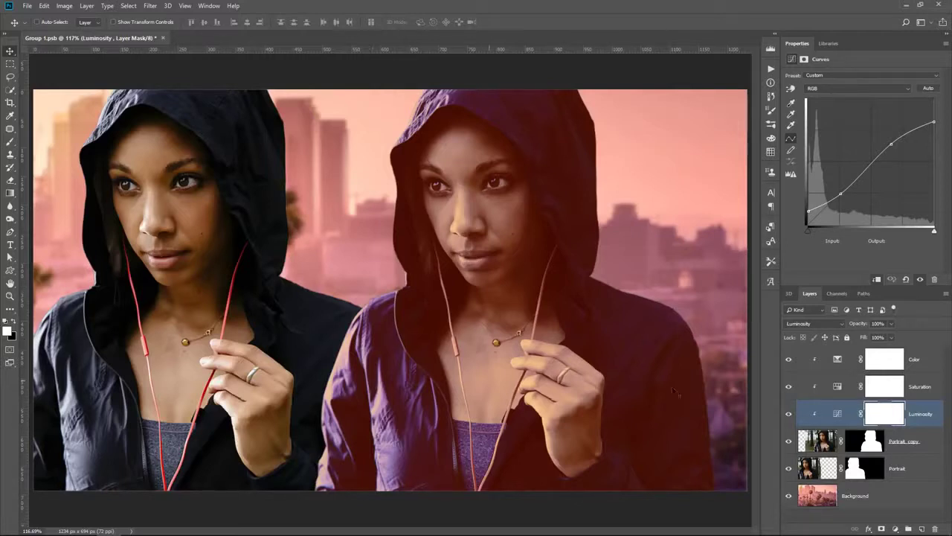
shift+click(838, 365)
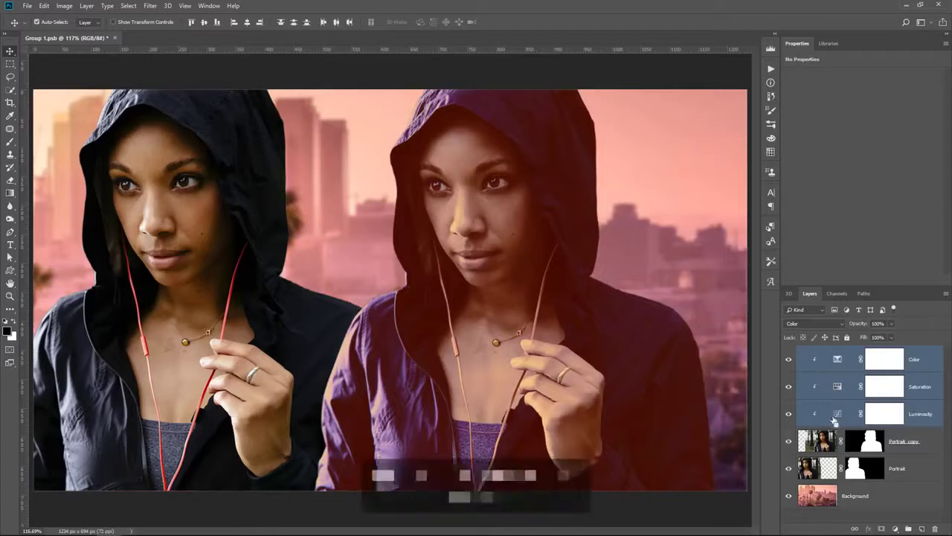
key(ctrl+j)
drag(838, 365, 840, 480)
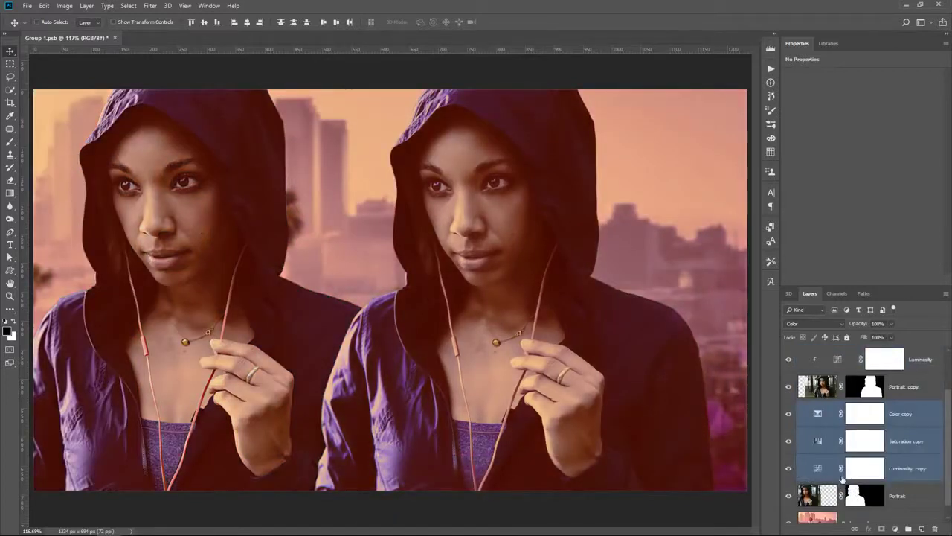
key(ctrl+alt+g)
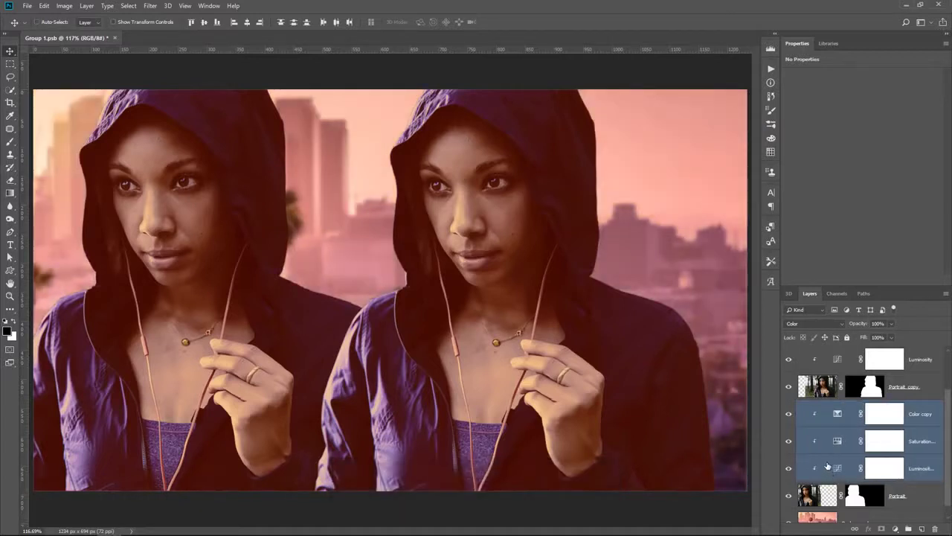
- Review the doubled adjustment stack and delete the three duplicated adjustment layers
scroll(832, 473, up, 2)
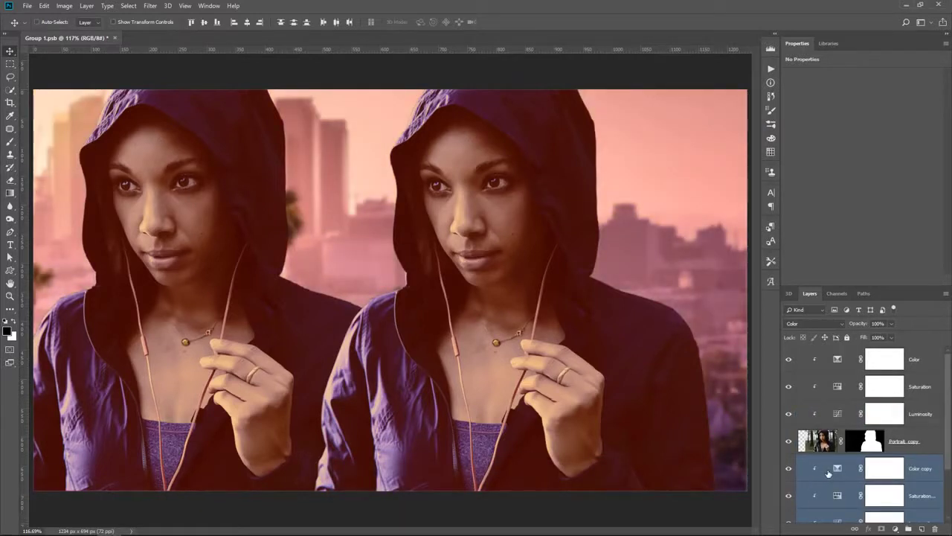
scroll(825, 475, down, 3)
scroll(812, 469, up, 2)
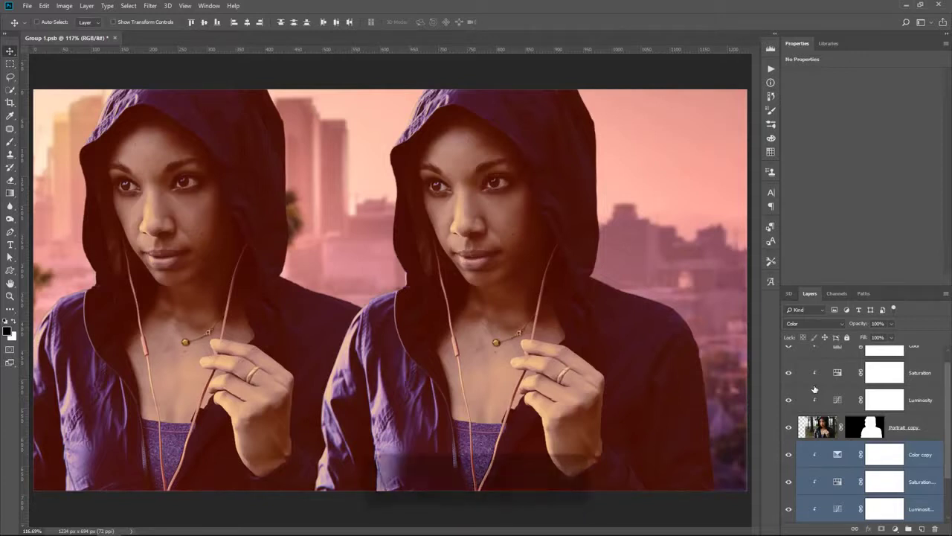
key(Delete)
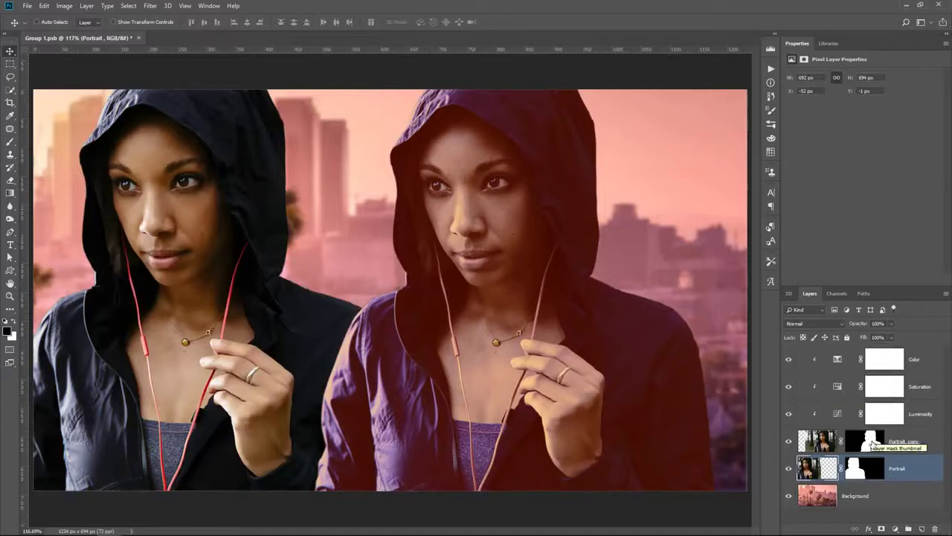
- Load both portrait masks as one combined selection and replace the Luminosity layer's mask with a mask made from it
click(864, 447)
ctrl+click(865, 445)
ctrl+shift+click(863, 469)
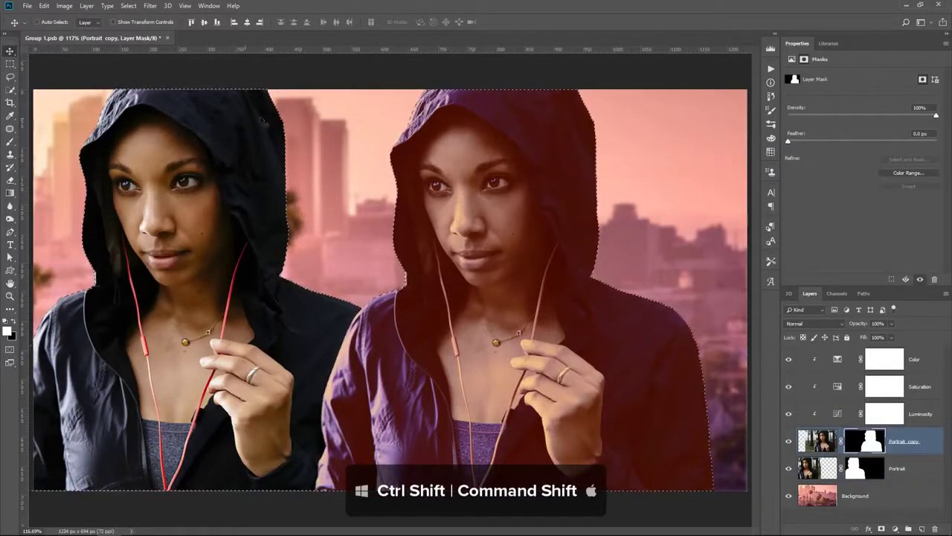
right_click(882, 417)
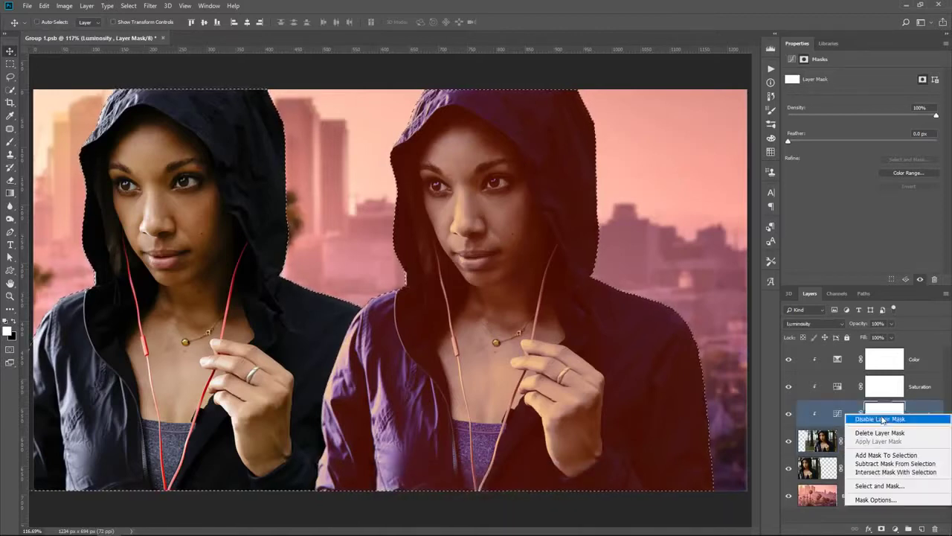
click(886, 433)
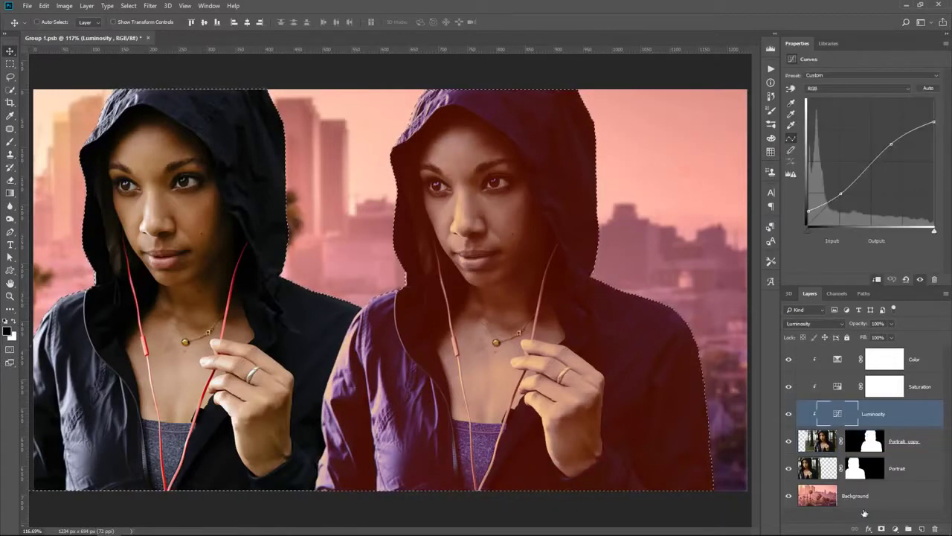
click(881, 529)
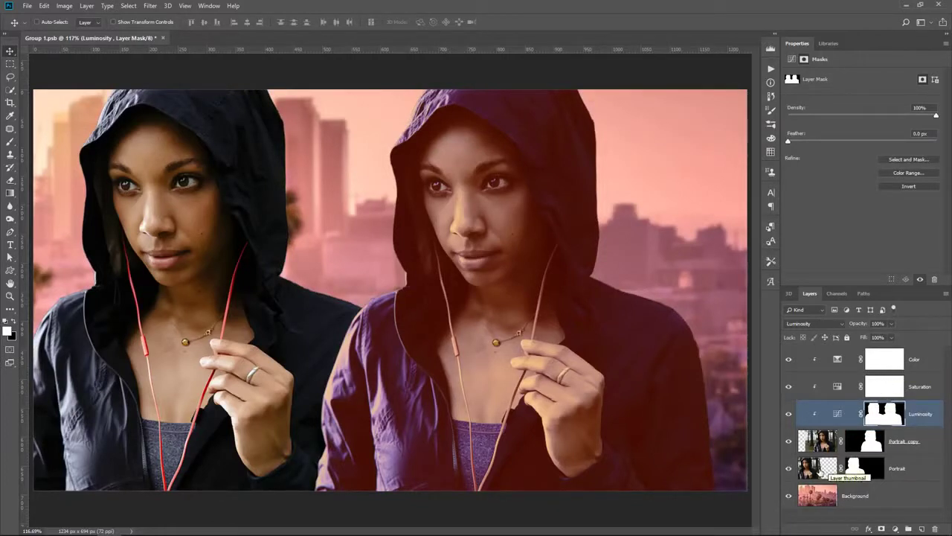
- Shift the Portrait layer about 40 px left and the Portrait copy to the right to test the combined mask
click(825, 470)
drag(328, 329, 303, 334)
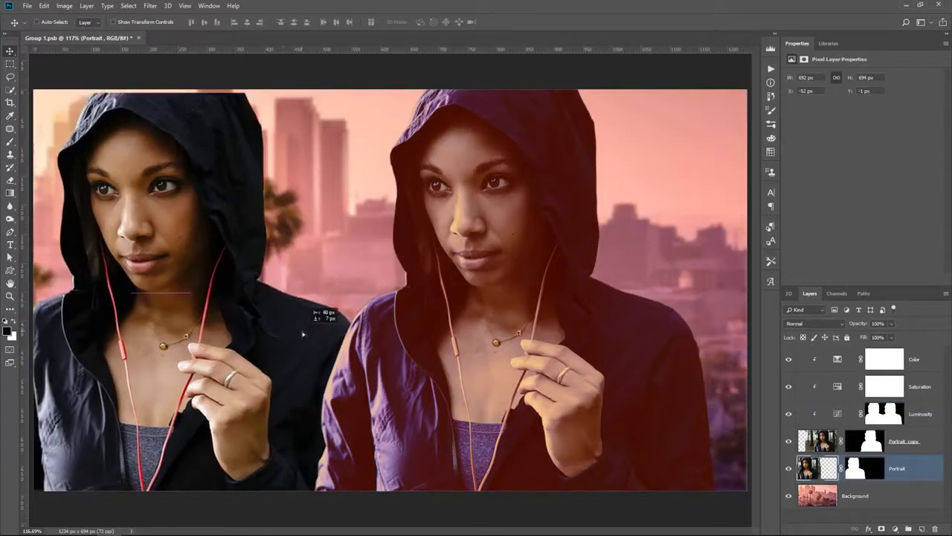
click(824, 447)
drag(552, 402, 623, 402)
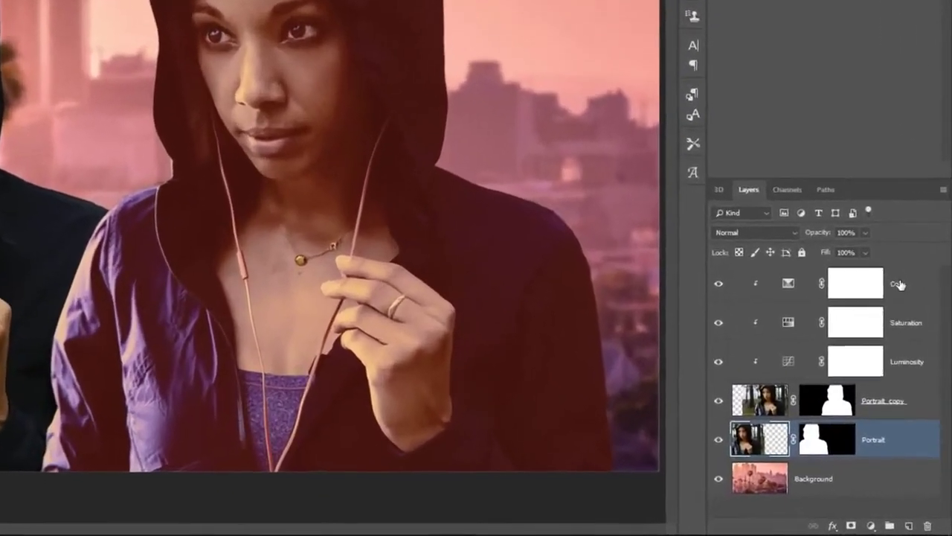
- Group all layers from the Color adjustment down to Portrait, leaving out the Background
click(899, 285)
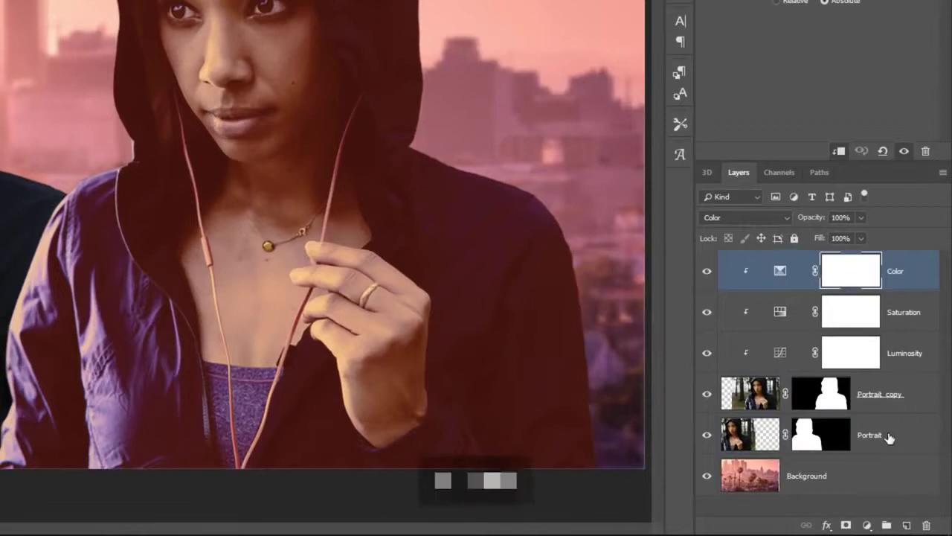
shift+click(889, 437)
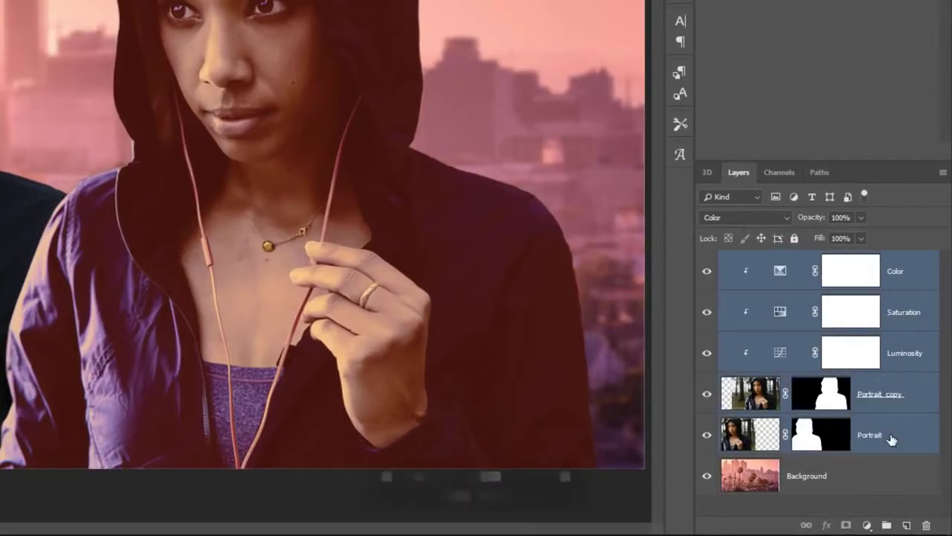
key(ctrl+g)
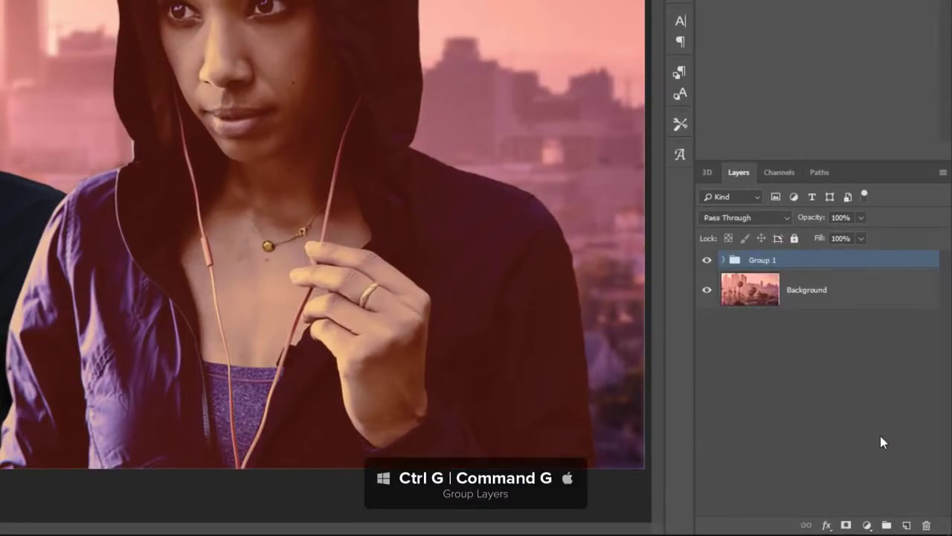
- Expand Group 1 and release the Color, Saturation and Luminosity adjustment layers from their clipping to the portrait copy
click(723, 260)
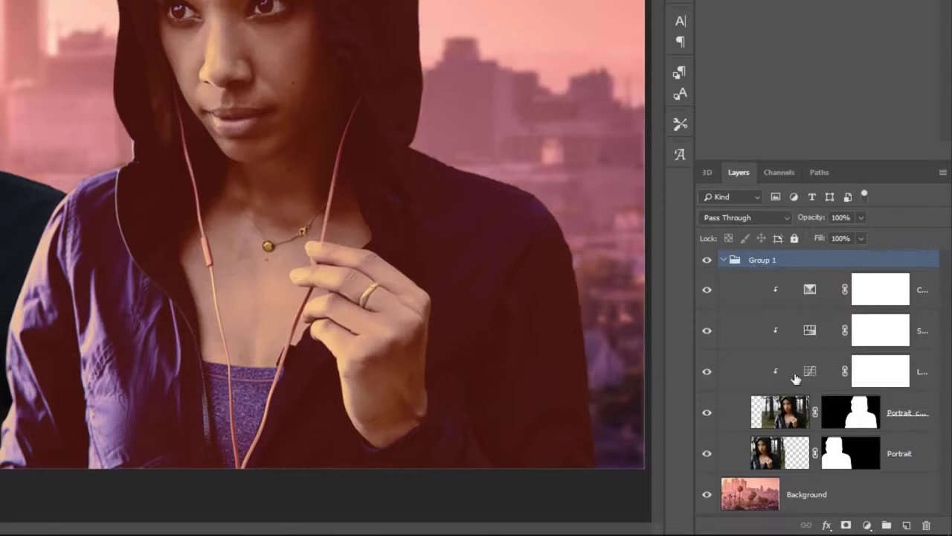
click(780, 410)
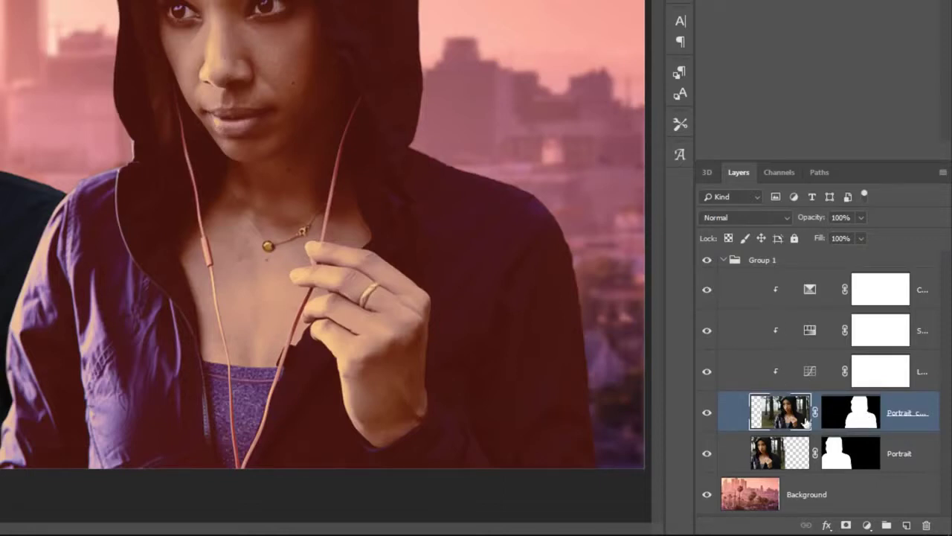
key(alt)
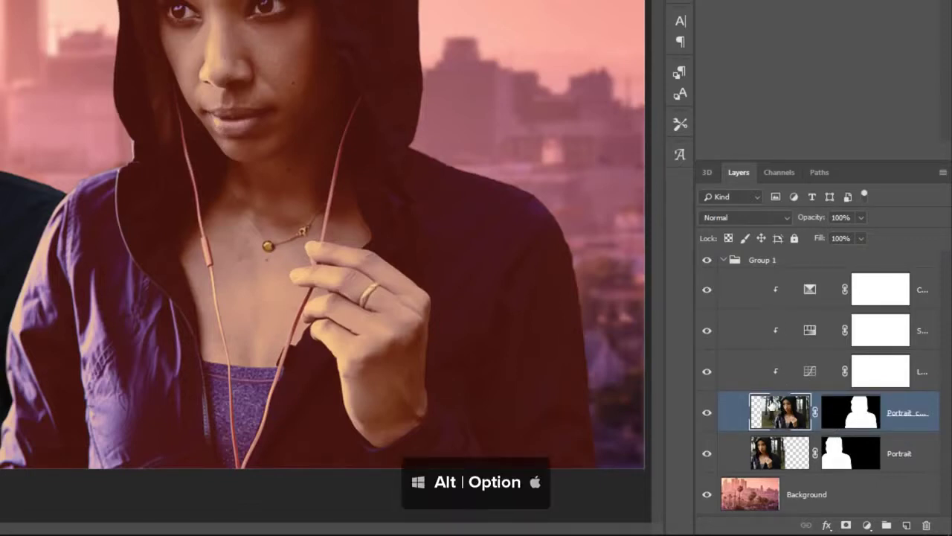
alt+click(778, 387)
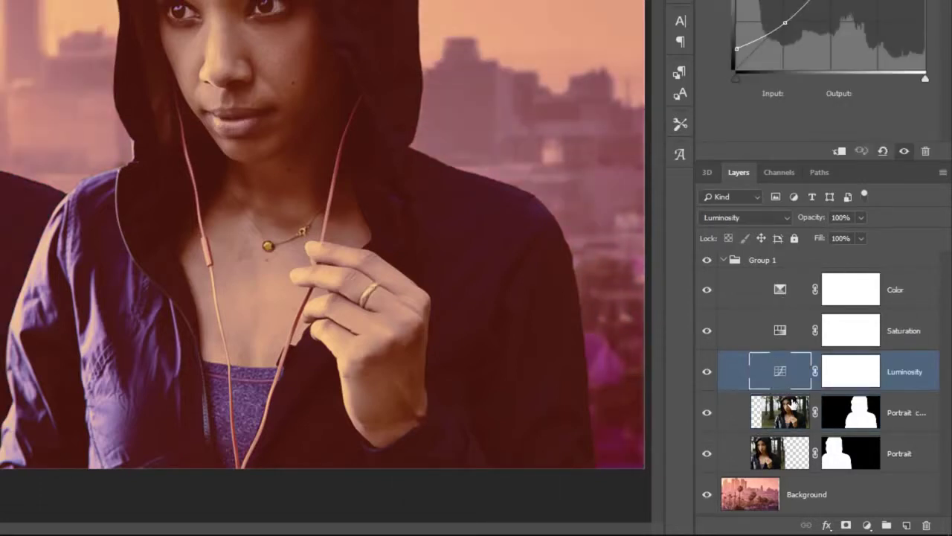
- Set Group 1's blend mode to Normal and toggle the group's visibility twice to compare the confined adjustments
click(757, 265)
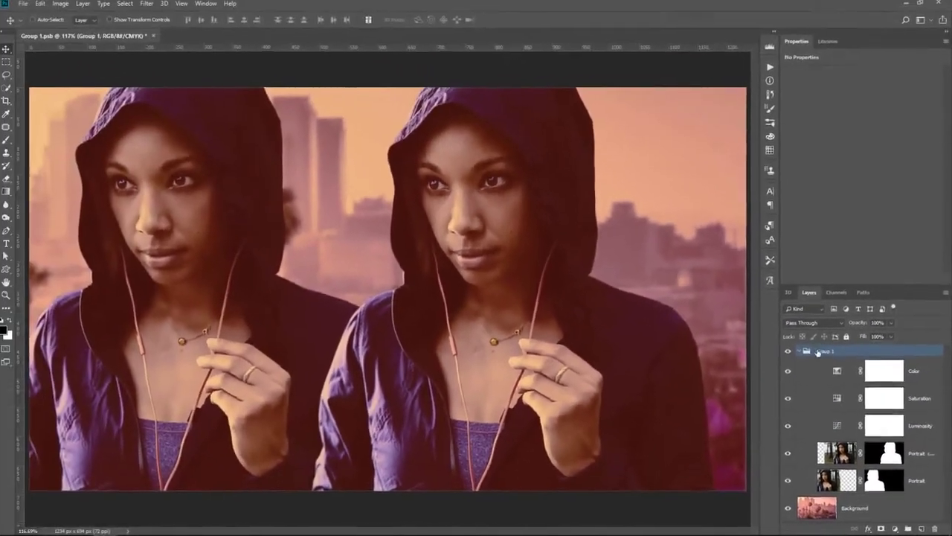
click(807, 323)
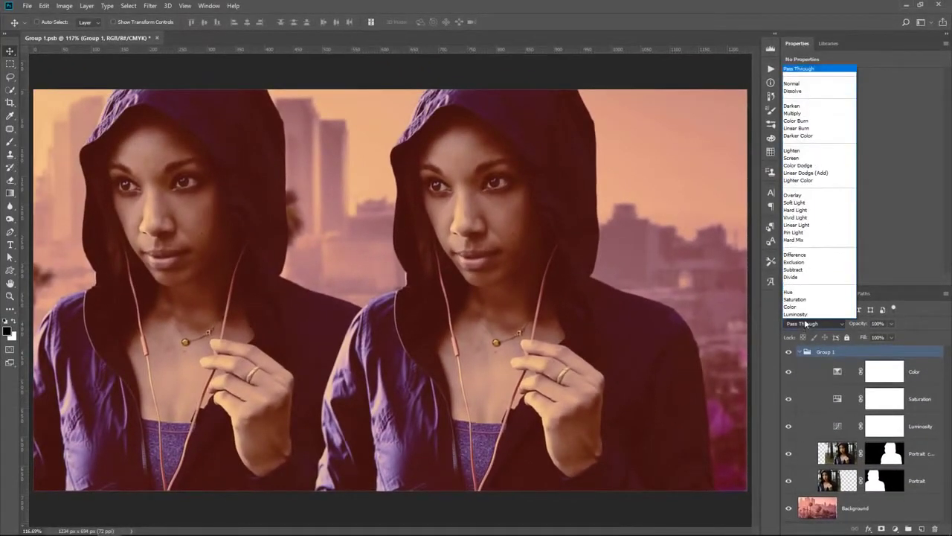
click(792, 84)
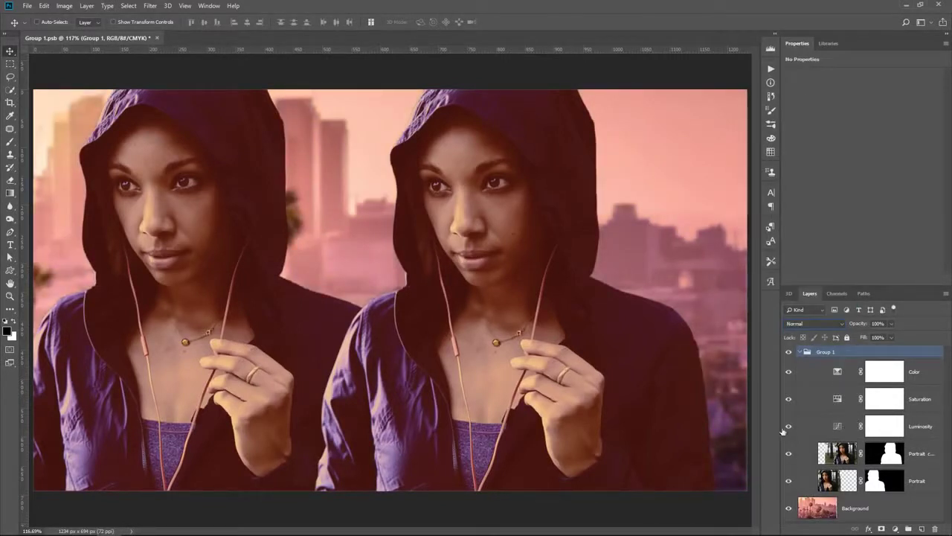
click(789, 352)
click(789, 352)
click(788, 352)
click(788, 352)
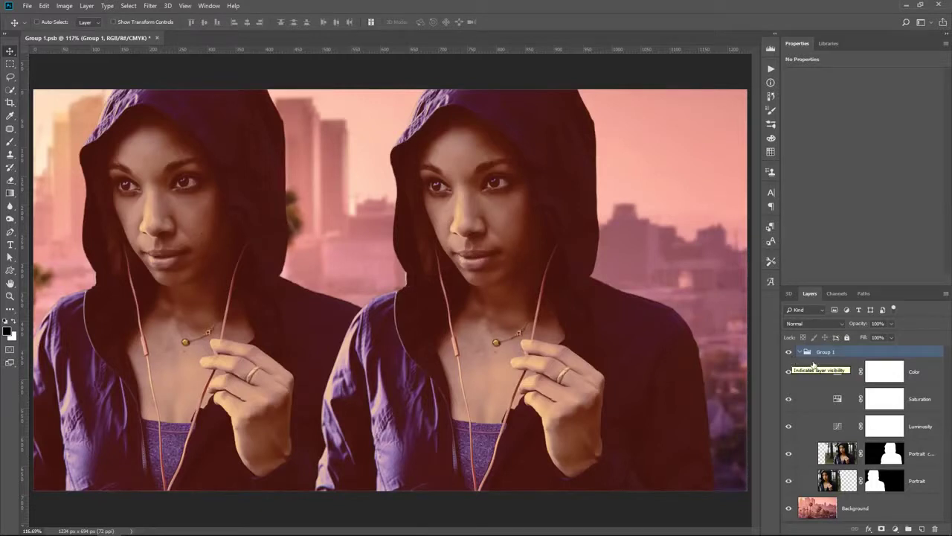
- Set Group 1 back to Pass Through and add an extreme-contrast Curves adjustment above the Color layer, with an almost vertical curve
click(808, 325)
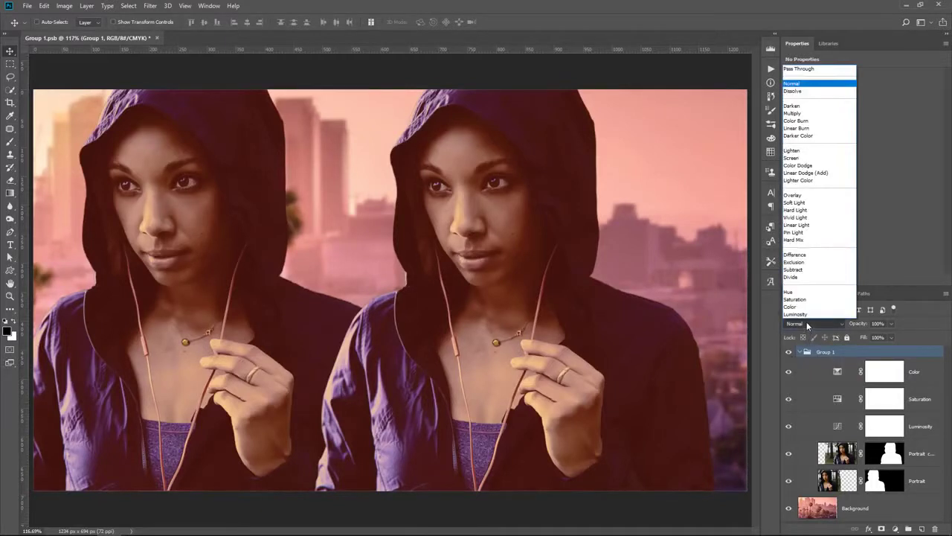
click(802, 69)
click(842, 376)
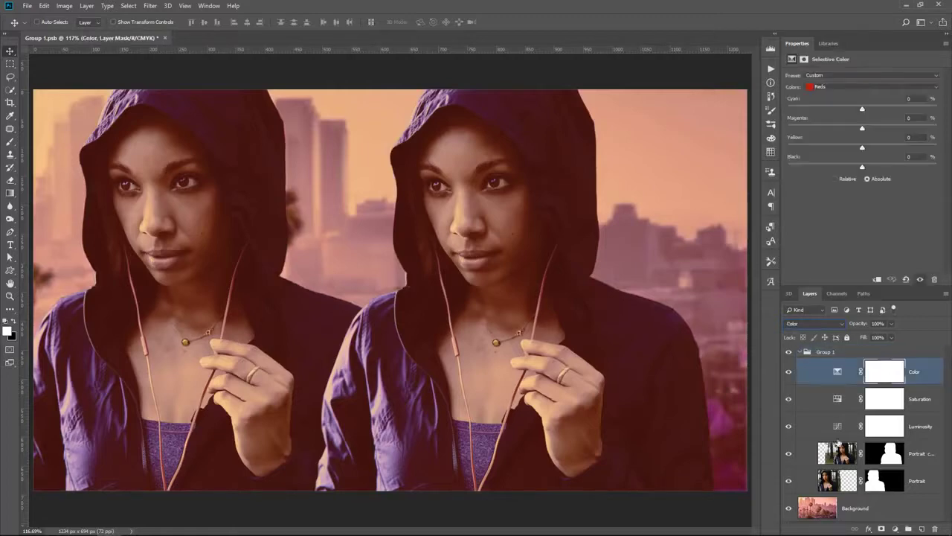
click(895, 528)
click(895, 403)
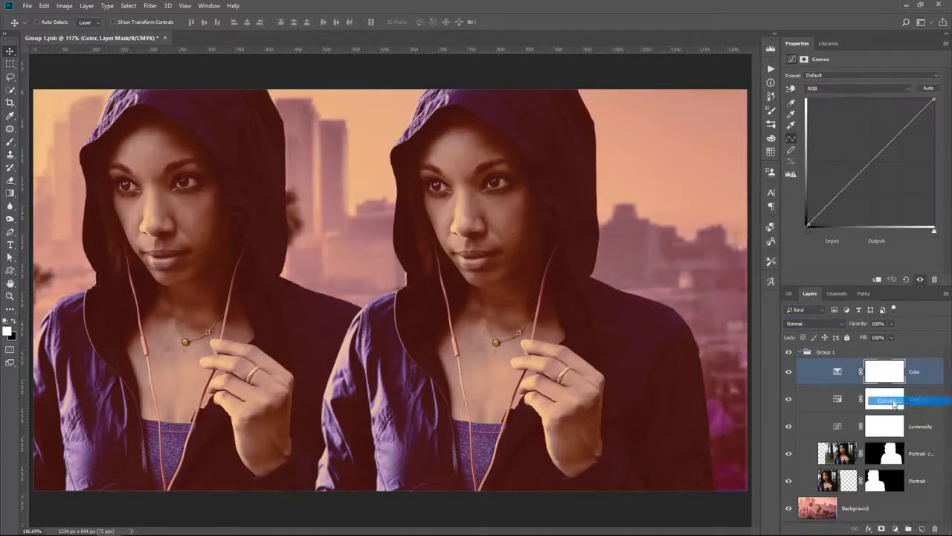
click(863, 207)
click(867, 147)
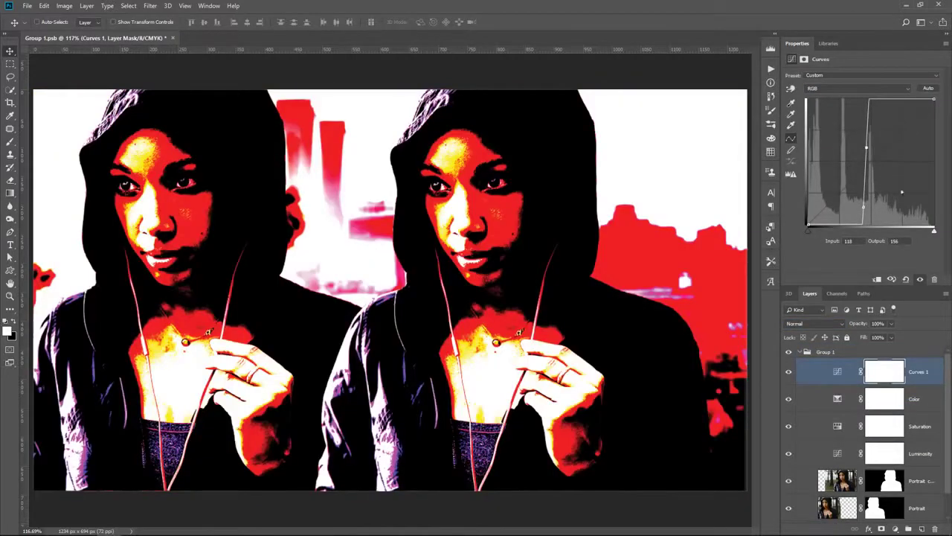
- Set Group 1's blend mode to Normal, then hide and show its Curves and Color adjustments to compare
click(833, 354)
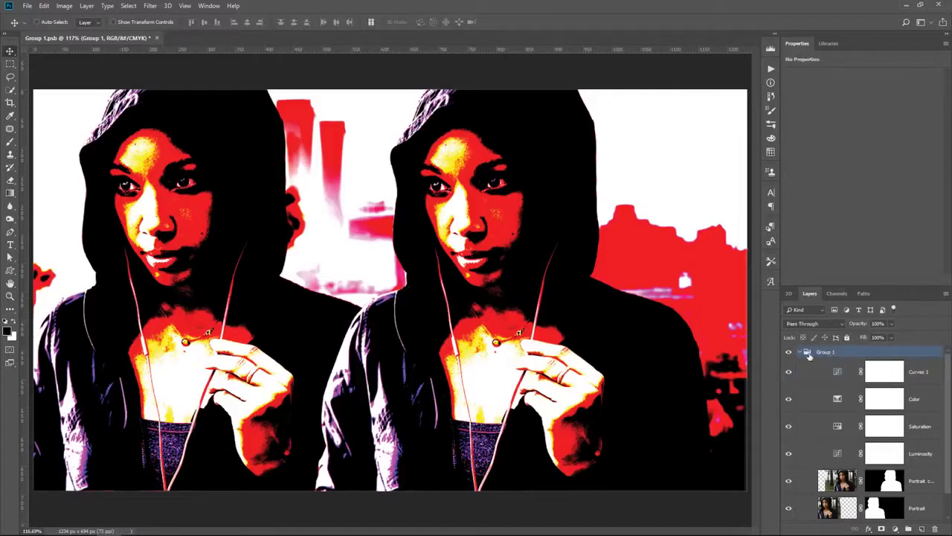
click(815, 324)
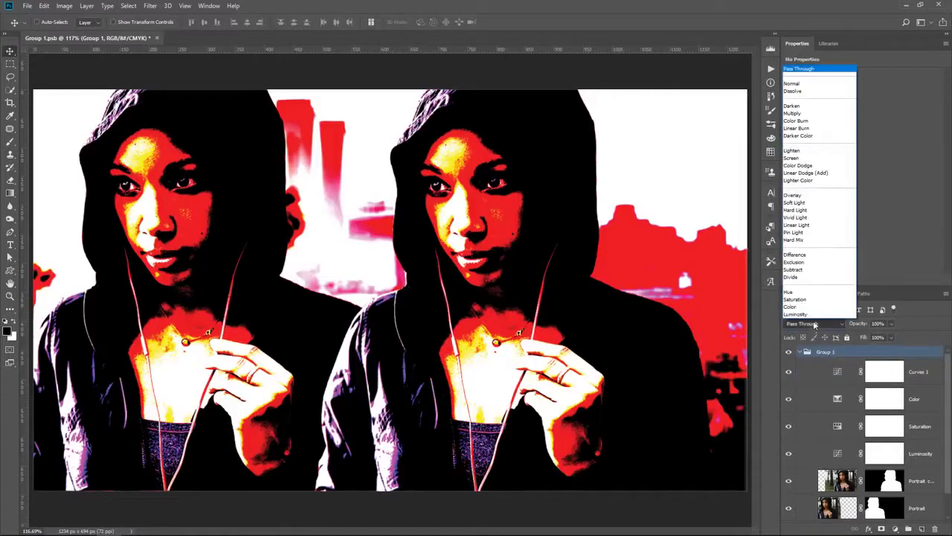
click(795, 84)
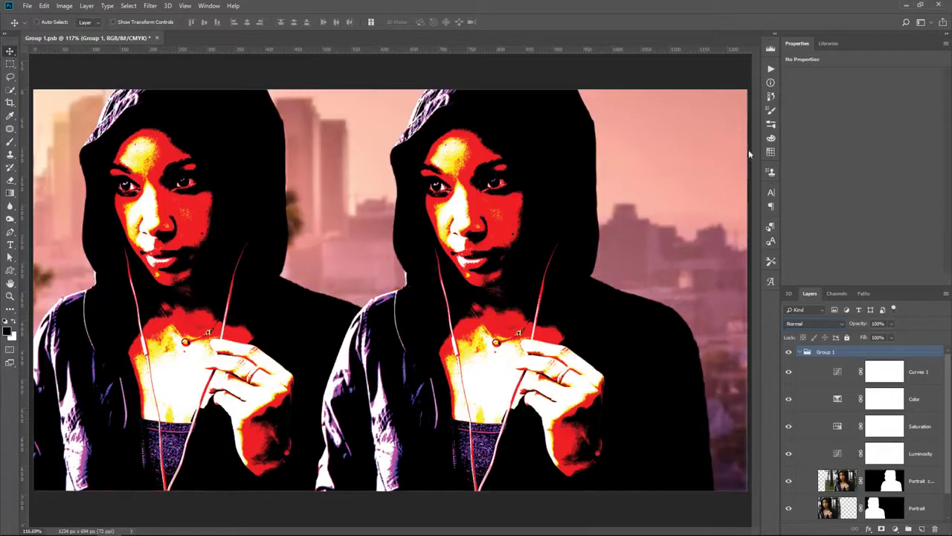
click(788, 399)
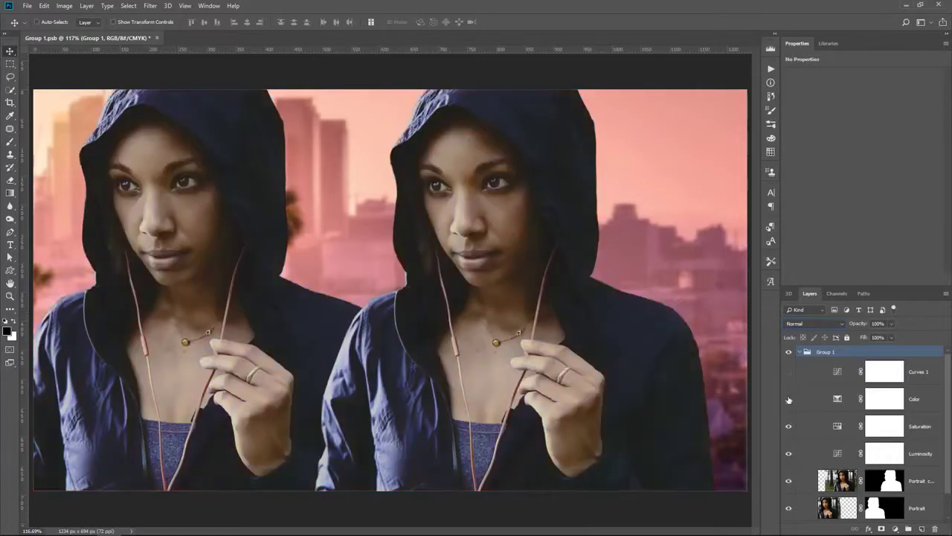
click(789, 372)
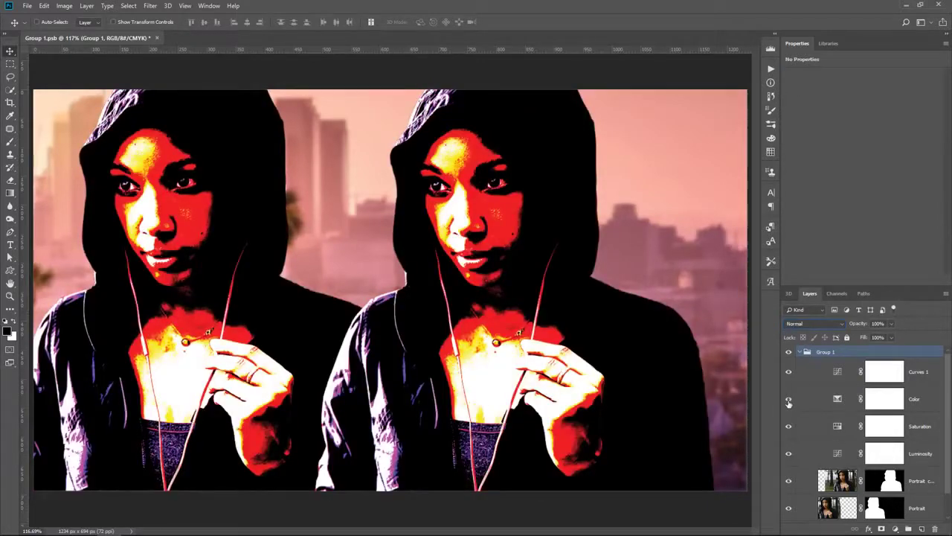
- Move the Portrait layer about 45 px left inside the group
click(832, 514)
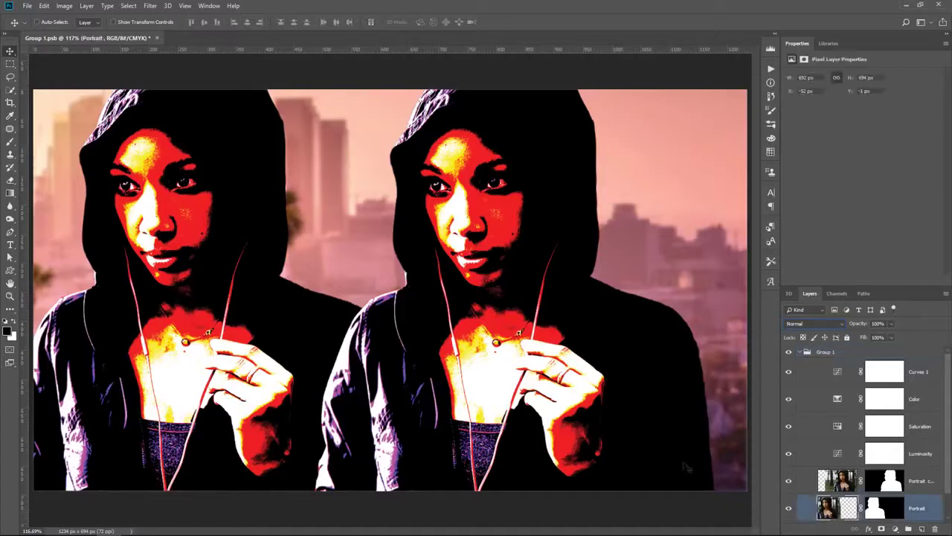
drag(460, 378, 581, 374)
drag(410, 361, 445, 360)
drag(417, 393, 413, 388)
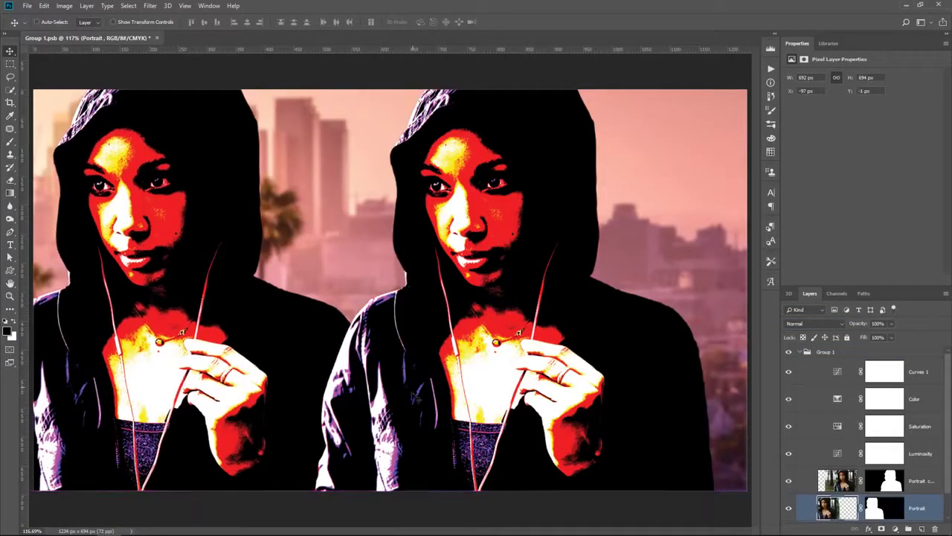
- Duplicate the Portrait layer twice and move the newest copy right, into the space between the two figures
key(ctrl+j)
key(ctrl+j)
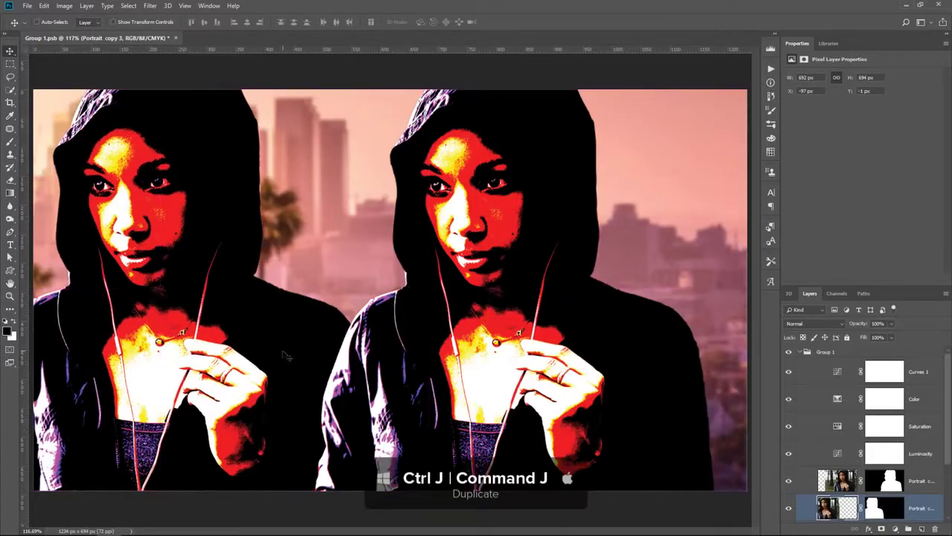
drag(276, 354, 402, 354)
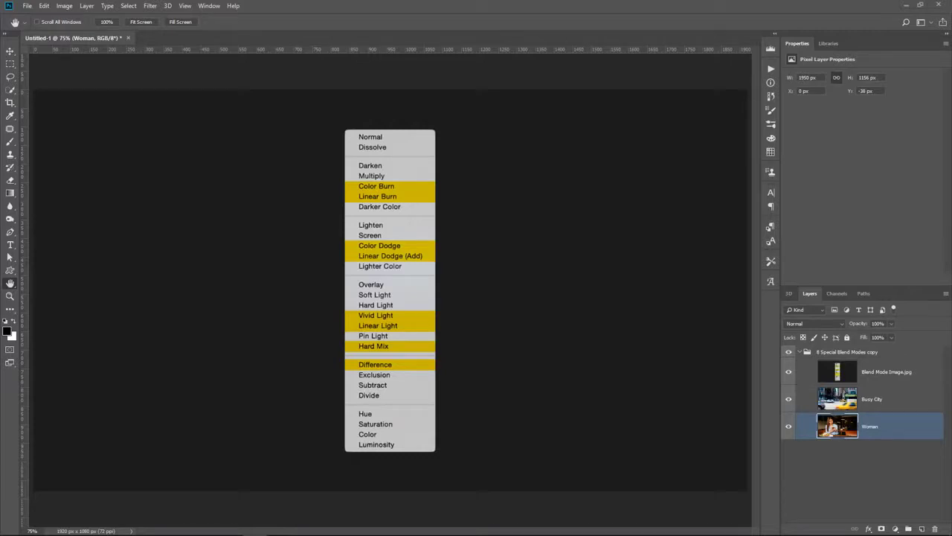
- Hide the Blend Mode Image.jpg layer and toggle the Busy City layer off and on to inspect the composite
click(789, 371)
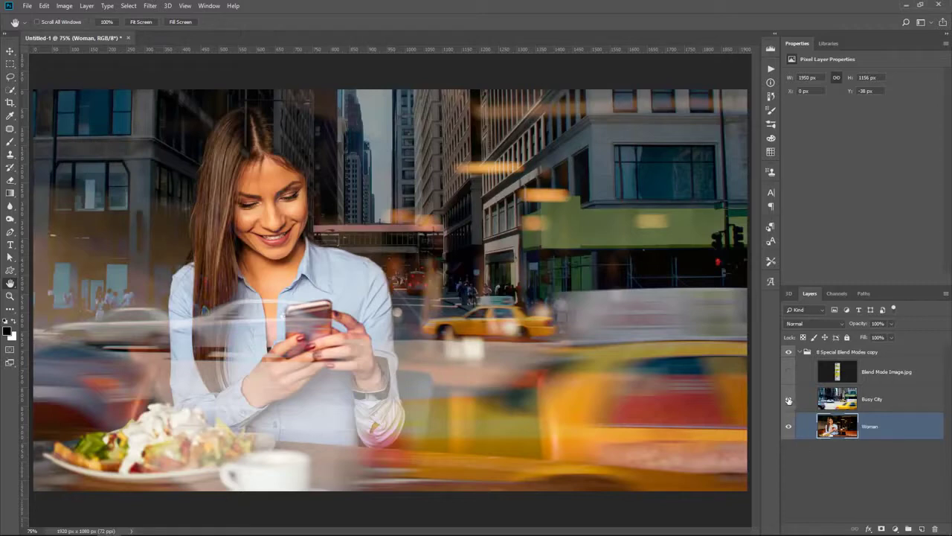
click(789, 401)
click(789, 400)
- Add a new layer above Busy City and paint a soft white spot about 660 px wide over the woman's phone
click(832, 410)
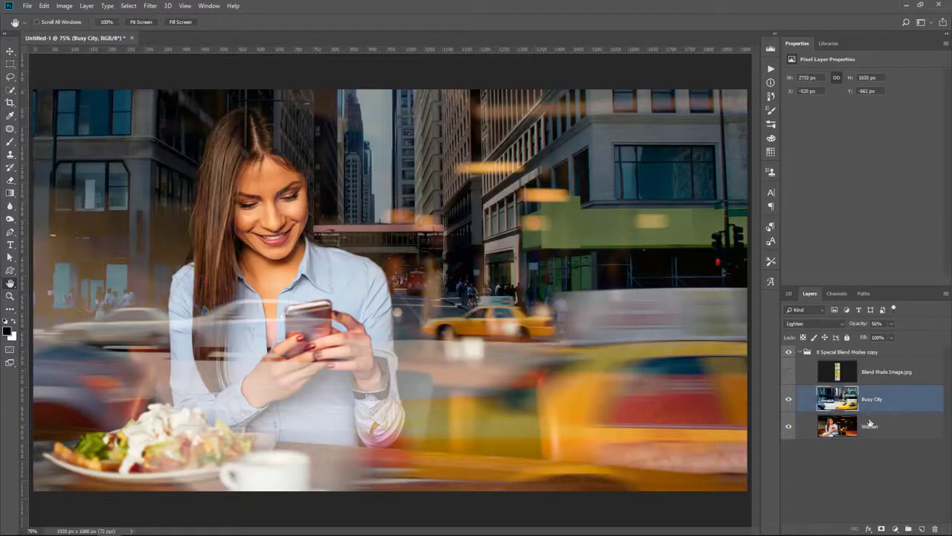
click(921, 529)
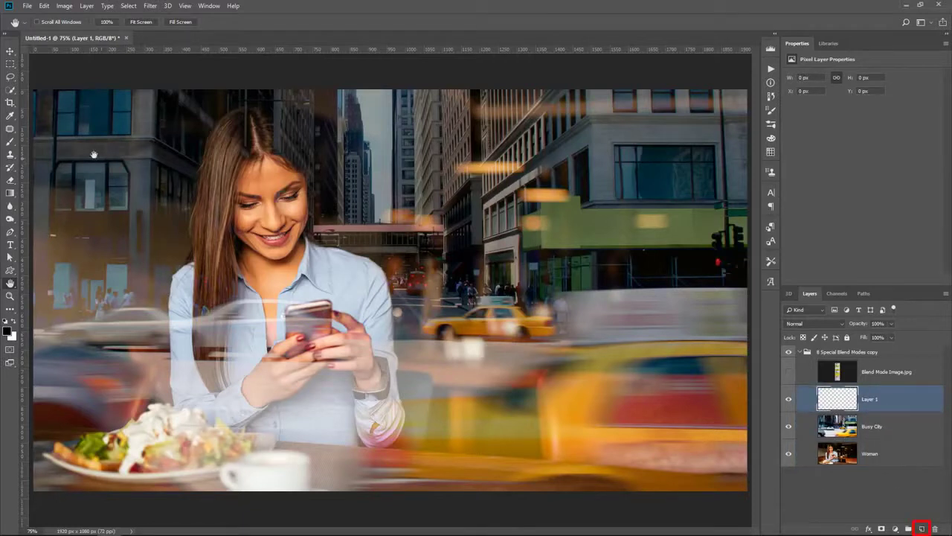
right_click(10, 143)
click(13, 322)
mouse_move(355, 318)
mouse_down()
mouse_move(328, 296)
mouse_move(330, 308)
mouse_move(335, 301)
mouse_up()
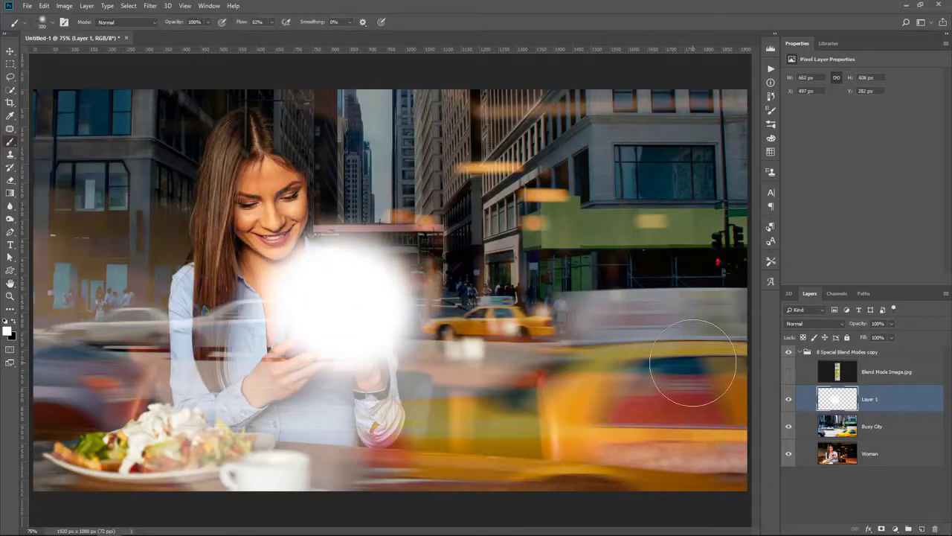
- Set Layer 1's blend mode to Color Dodge and briefly show the blend mode chart layer for reference
click(808, 323)
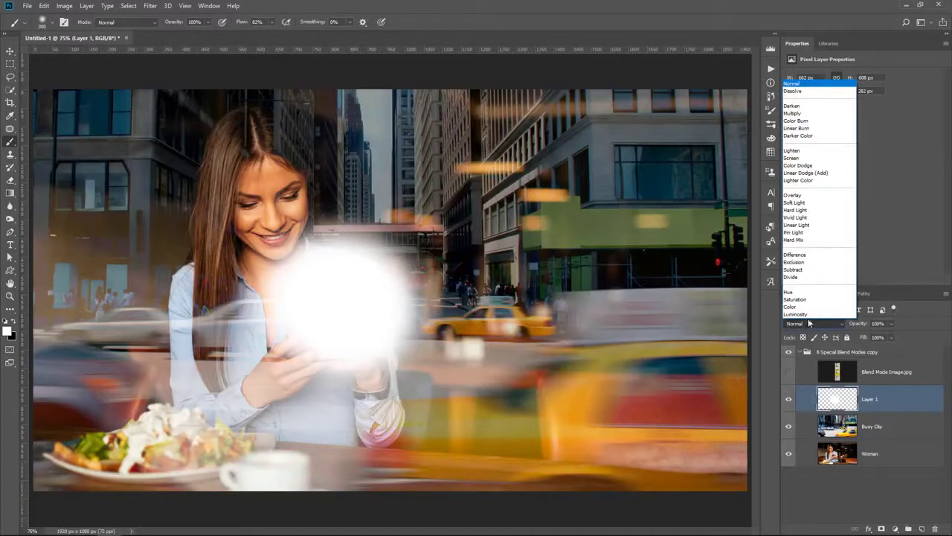
click(807, 166)
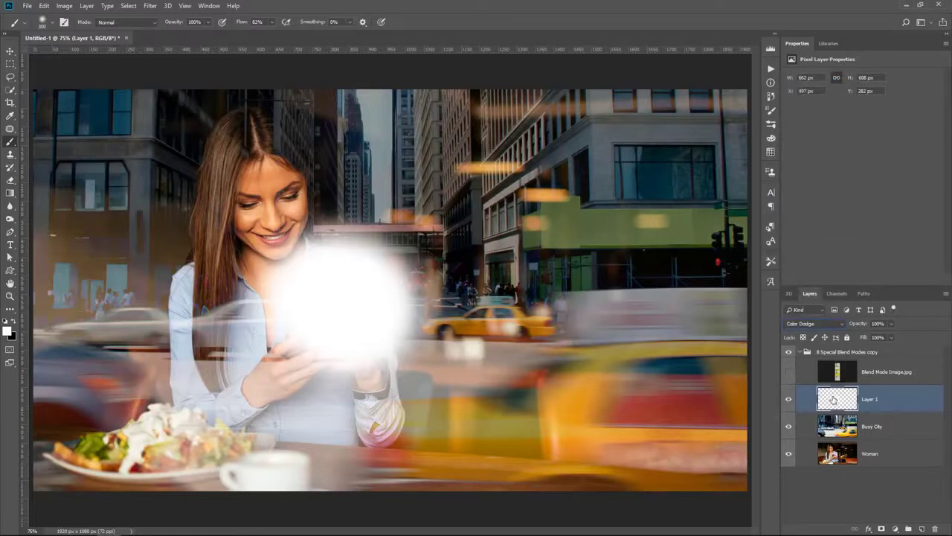
click(788, 371)
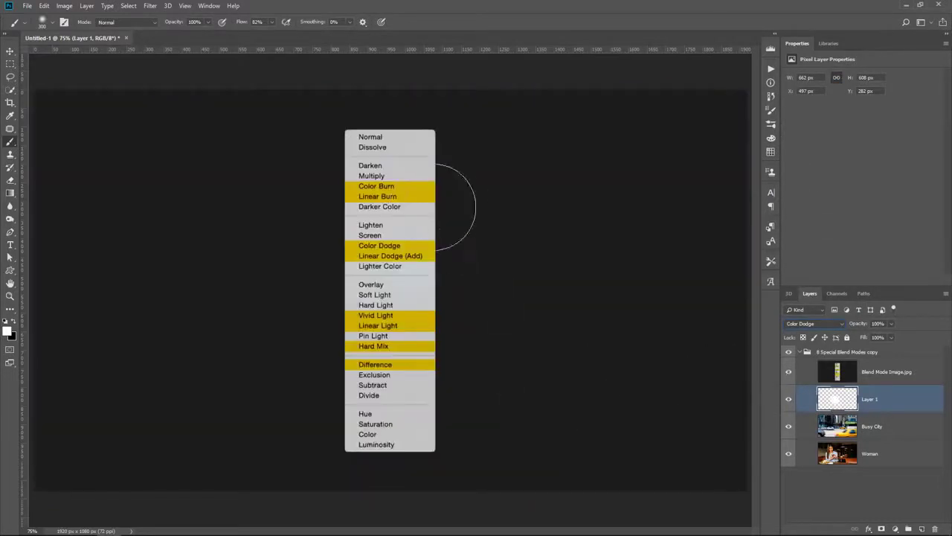
click(789, 371)
- Try Layer 1's fill at 83%, restore it to 100%, and briefly show the blend mode chart layer
mouse_move(861, 329)
mouse_down()
mouse_move(852, 326)
mouse_move(862, 329)
mouse_move(857, 341)
mouse_up()
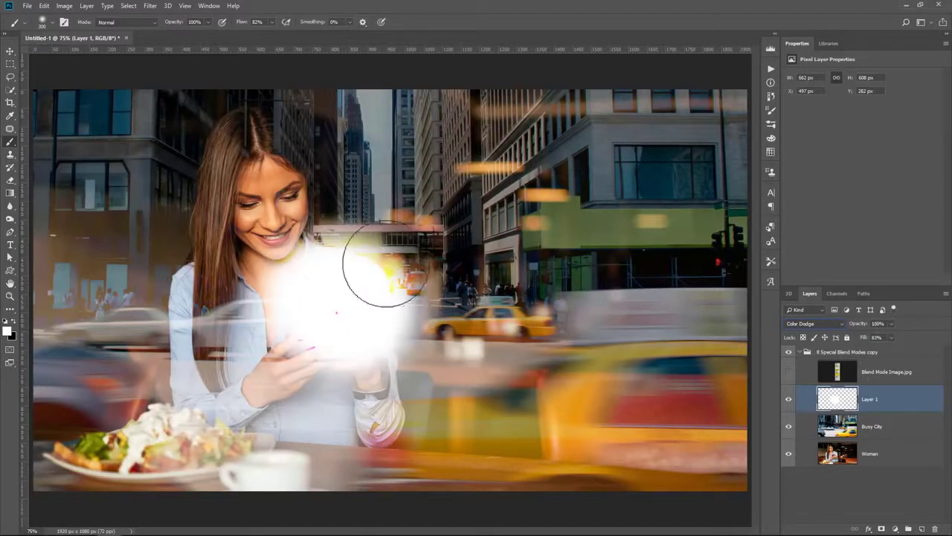
drag(864, 338, 904, 327)
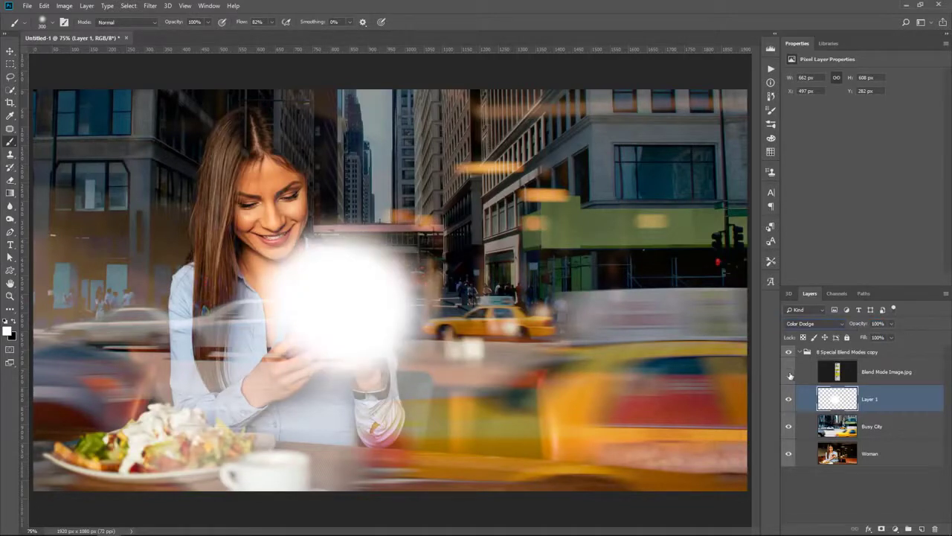
click(788, 372)
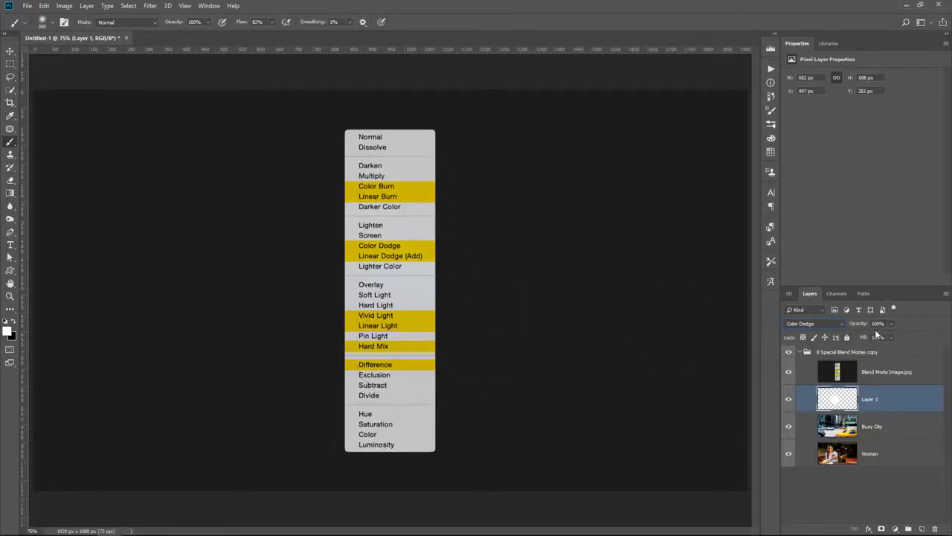
click(791, 376)
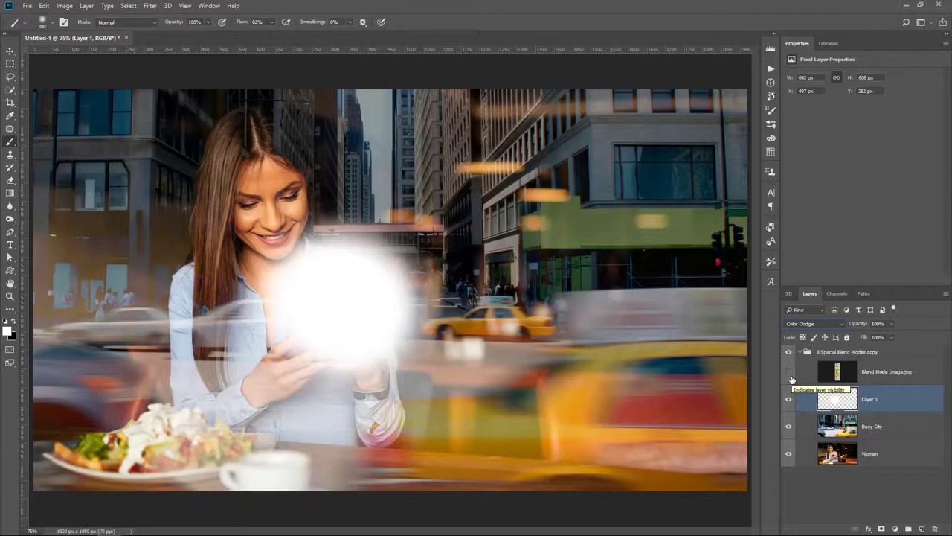
- Open Layer 1's blending options, compare the glow with and without Transparency Shapes Layer, and leave that option disabled
double_click(916, 402)
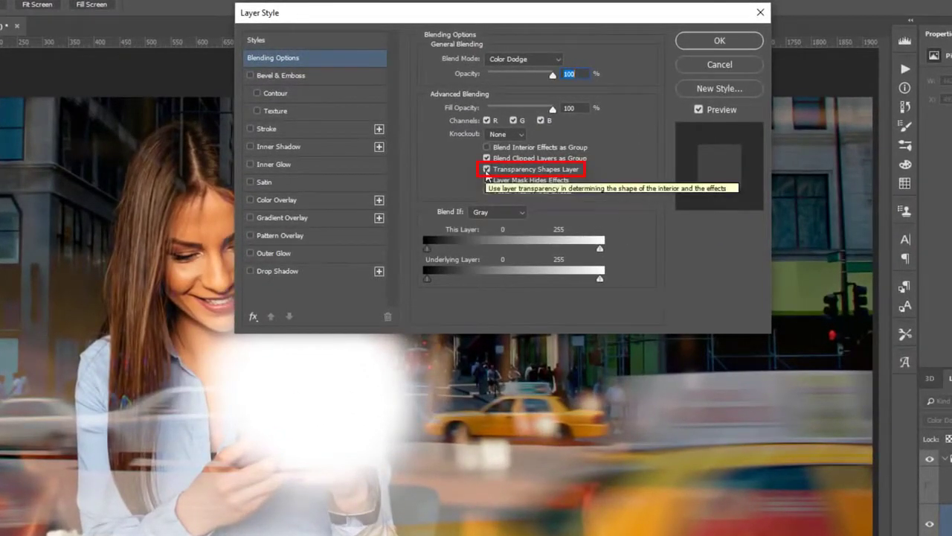
click(487, 174)
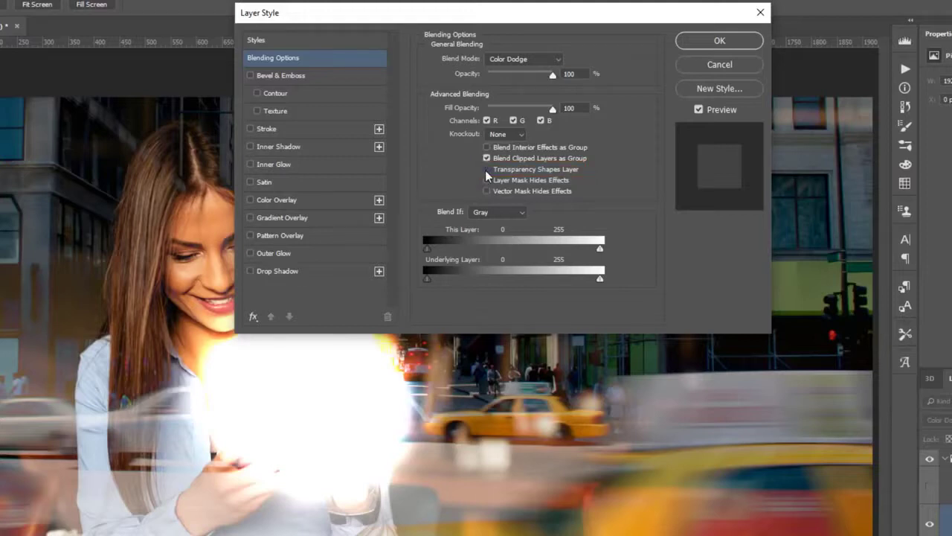
click(486, 173)
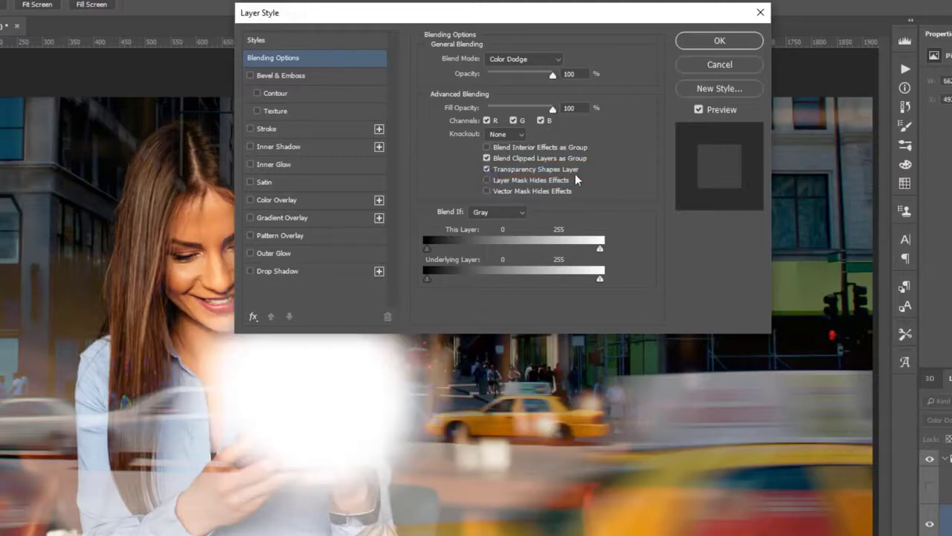
click(488, 170)
drag(413, 16, 680, 16)
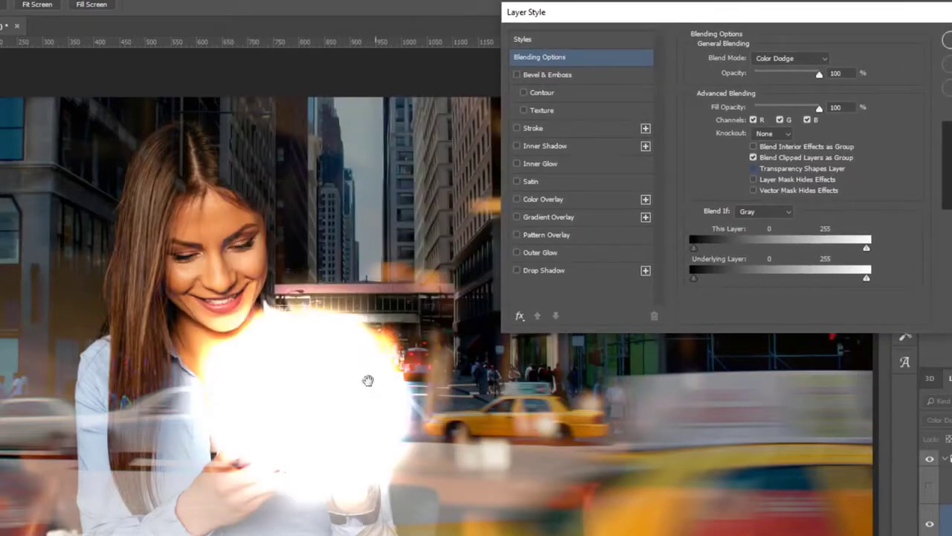
- Lower Layer 1's fill opacity to 49%, apply the layer style, and move the glow from the phone toward the buildings
drag(819, 108, 786, 120)
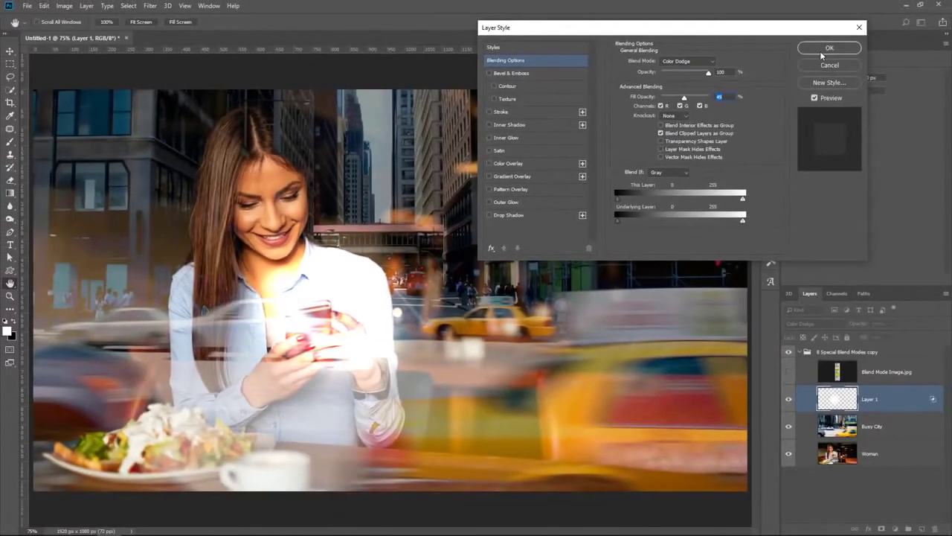
click(936, 41)
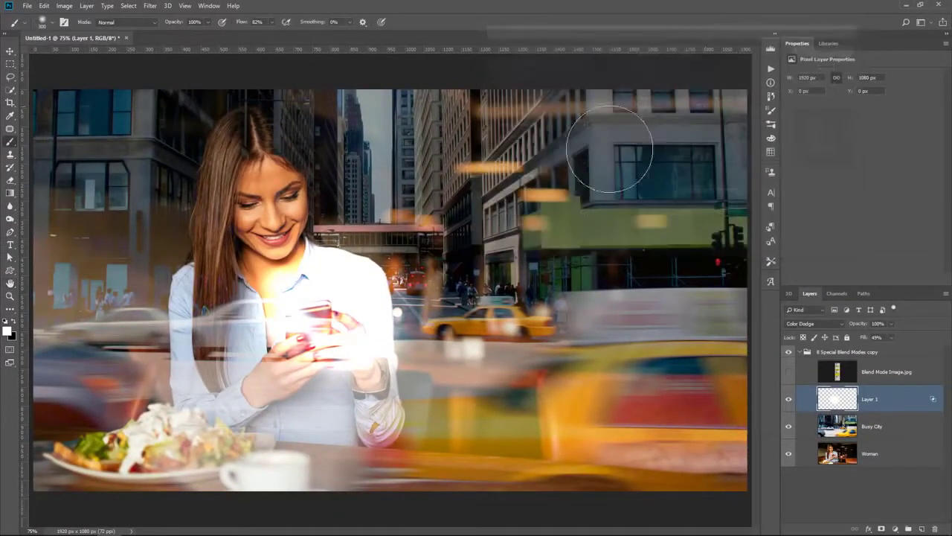
click(11, 51)
drag(340, 323, 677, 195)
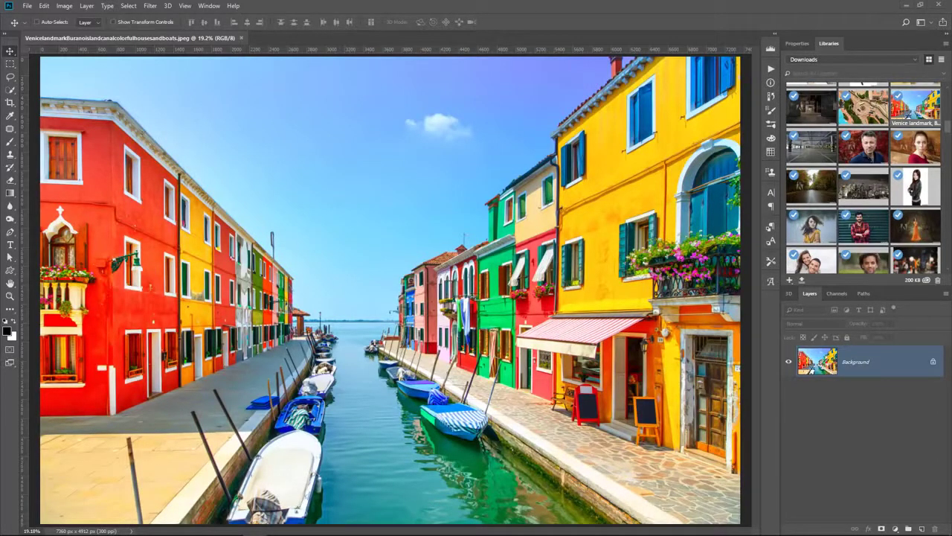
- Add a Black & White adjustment layer above the Venice photo with Reds at -57 and Yellows at 150
click(797, 43)
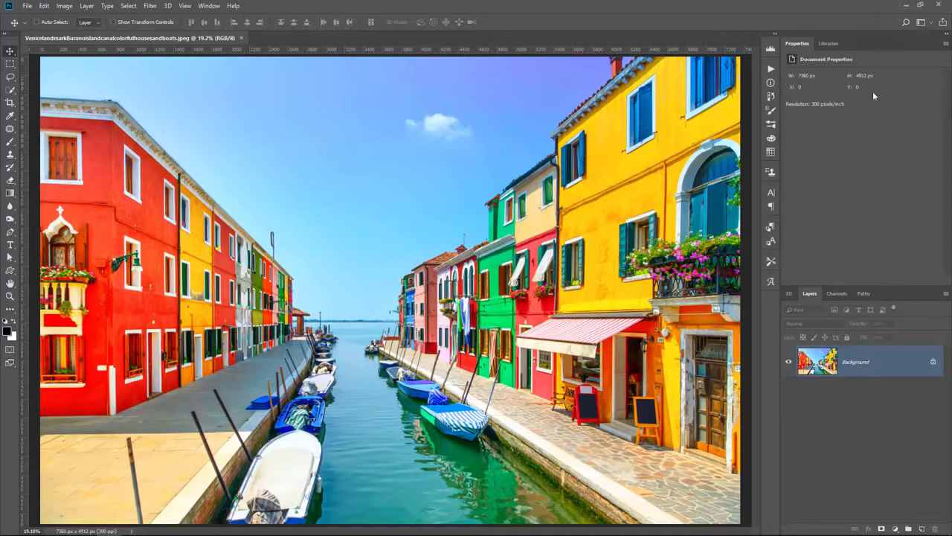
click(895, 529)
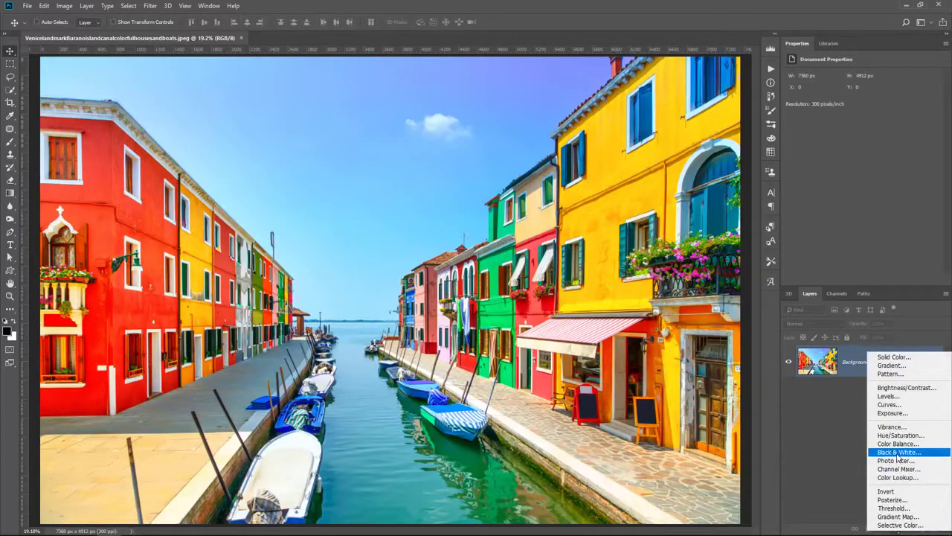
click(898, 452)
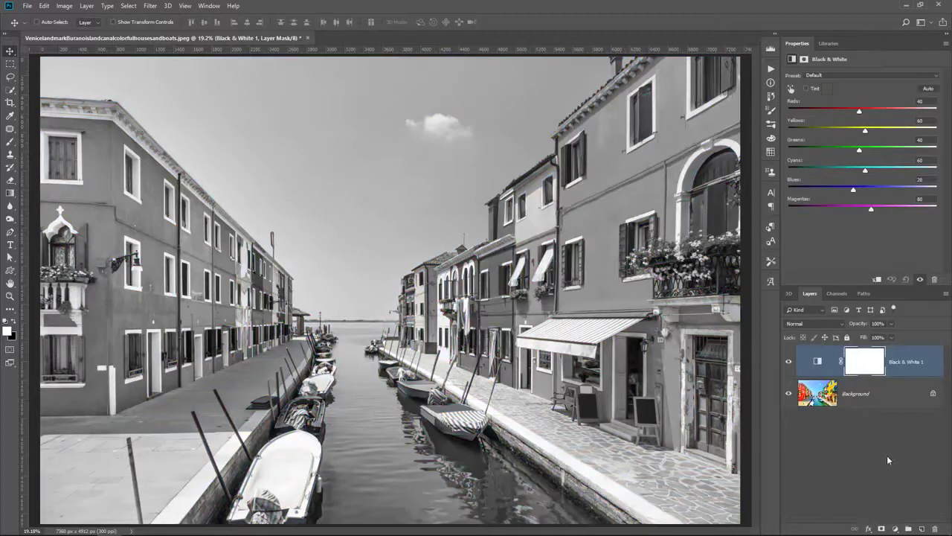
drag(859, 111, 892, 132)
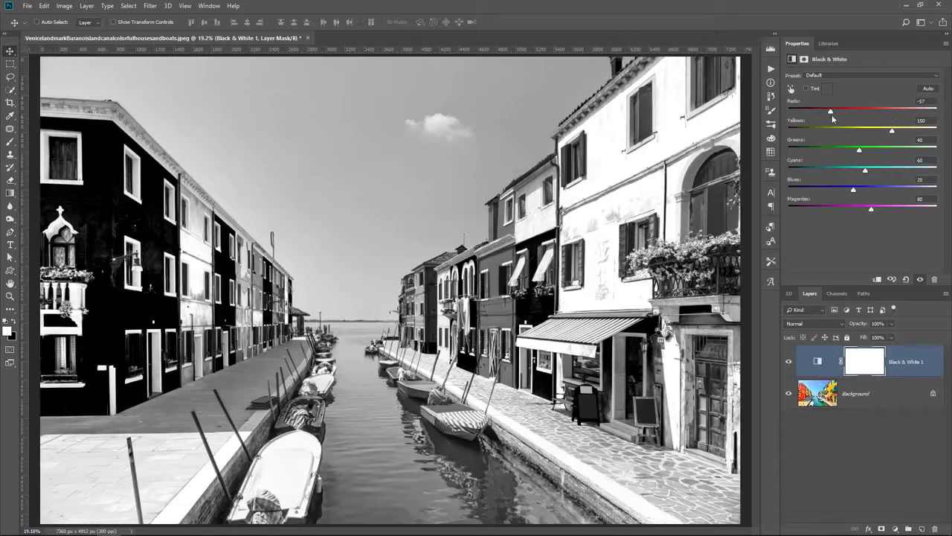
- Compare the photo with and without the Black & White adjustment and set its Yellows to 132
click(790, 362)
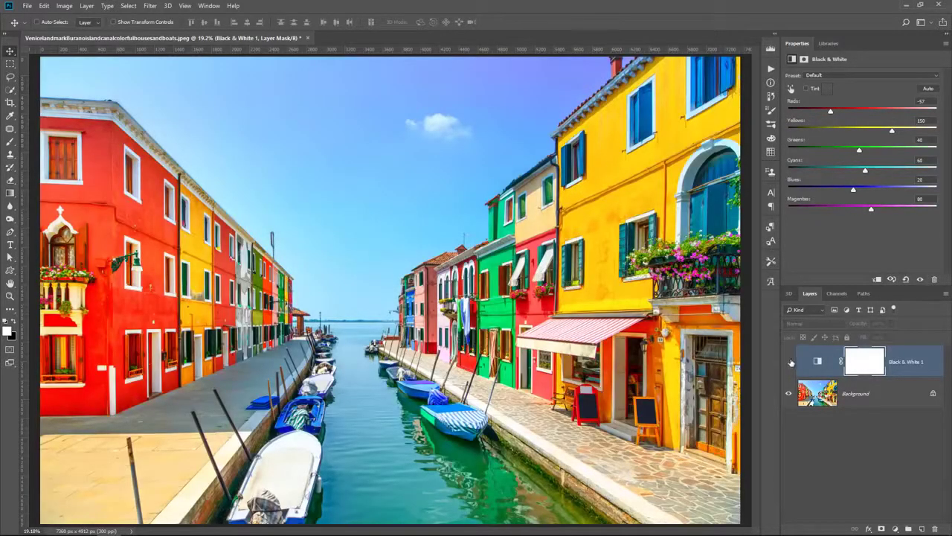
click(789, 362)
mouse_move(892, 133)
mouse_down()
mouse_move(782, 137)
mouse_move(908, 133)
mouse_move(882, 136)
mouse_up()
mouse_move(904, 131)
mouse_down()
mouse_move(842, 136)
mouse_move(887, 136)
mouse_up()
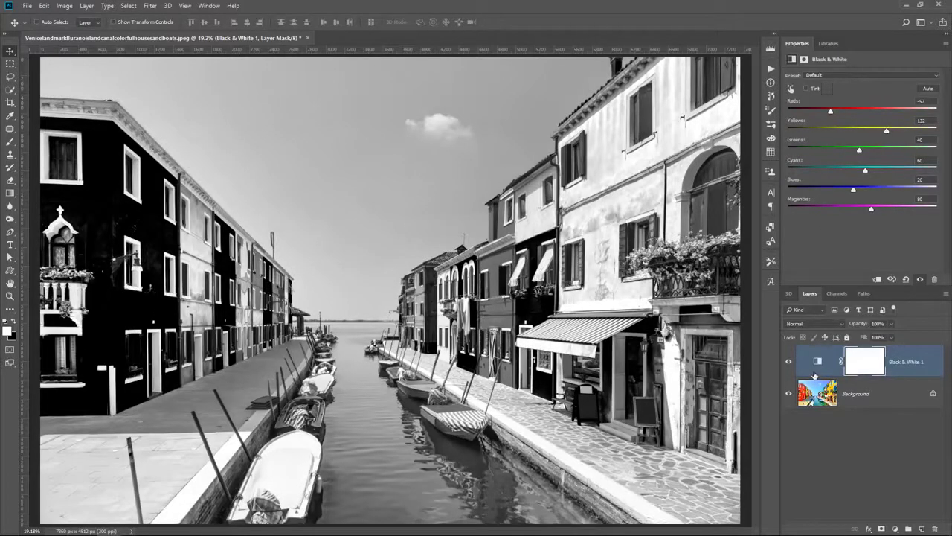
- Set the Black & White layer's blend mode to Luminosity, reset its adjustments, and readjust the colour sliders starting with Reds
click(800, 325)
click(797, 314)
click(906, 279)
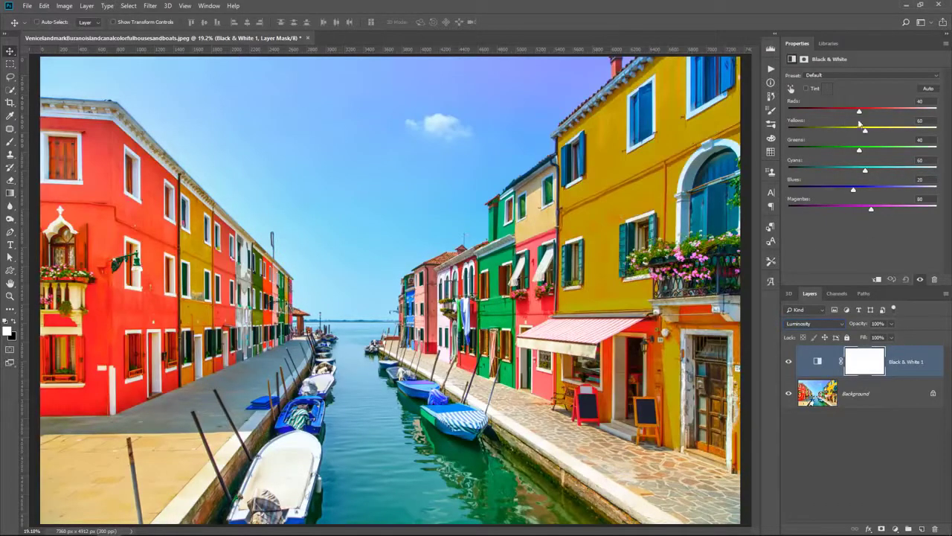
drag(860, 111, 870, 198)
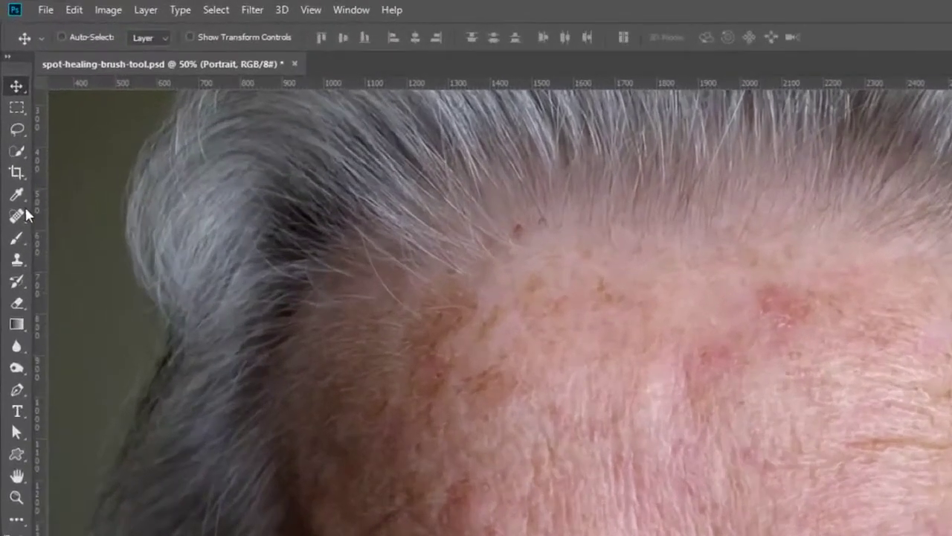
- Activate the Spot Healing Brush for the portrait and add a new empty layer above the Portrait layer
click(9, 128)
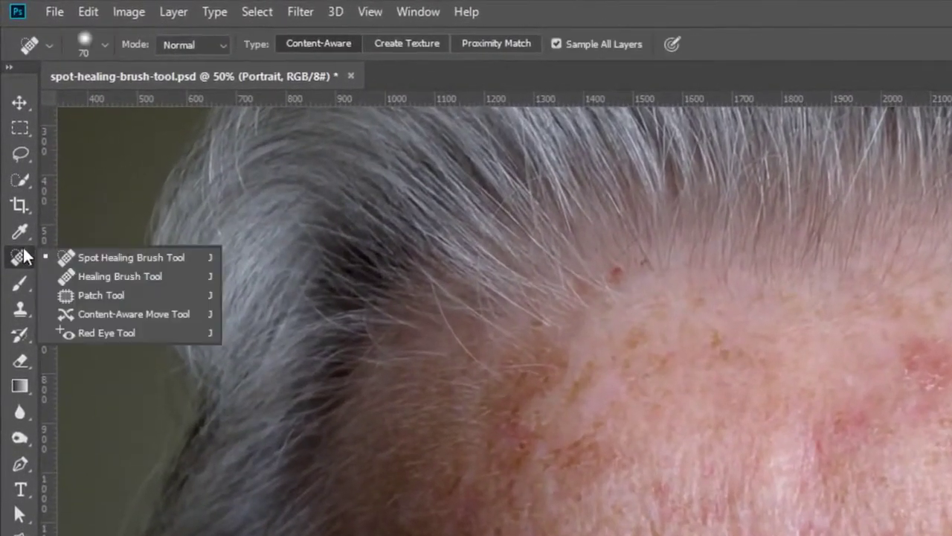
click(176, 257)
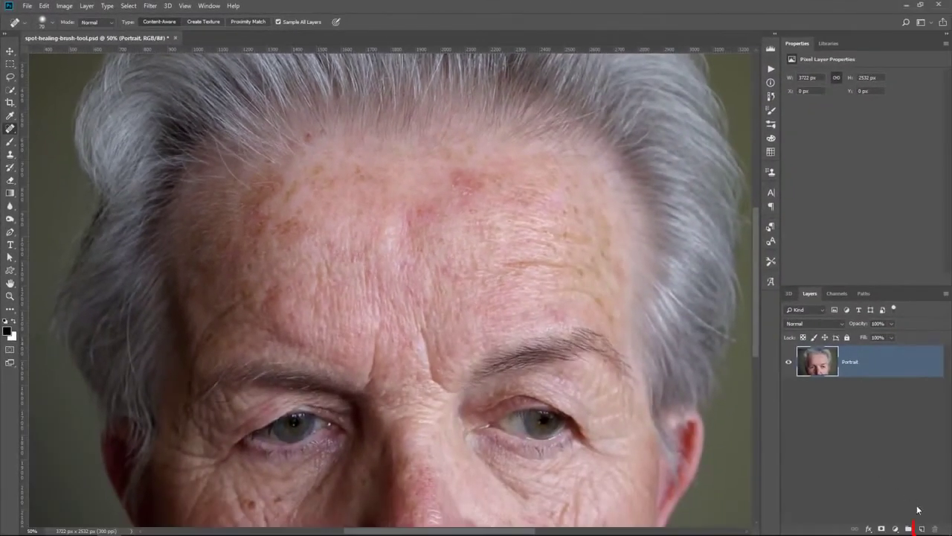
click(922, 528)
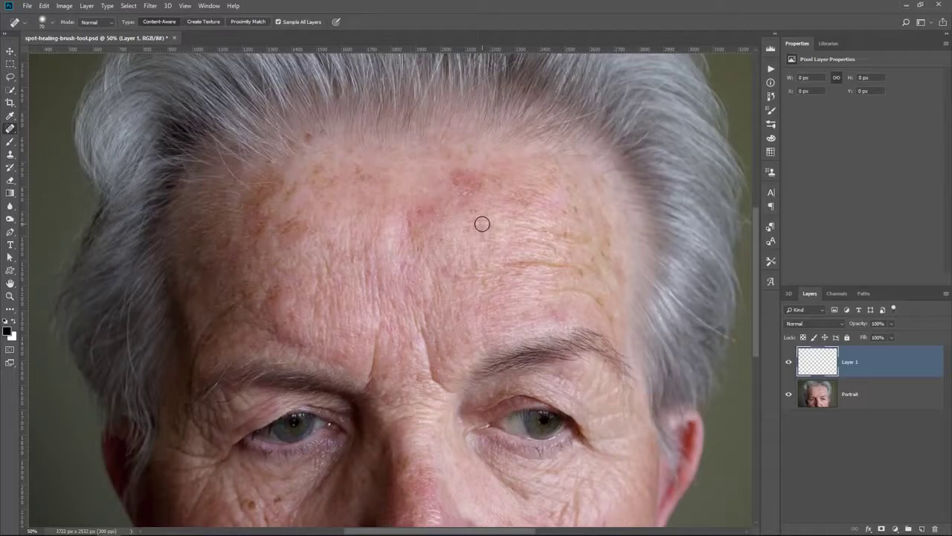
- Heal the dark horizontal wrinkle on the forehead on Layer 1 and toggle that layer to compare
drag(502, 263, 582, 268)
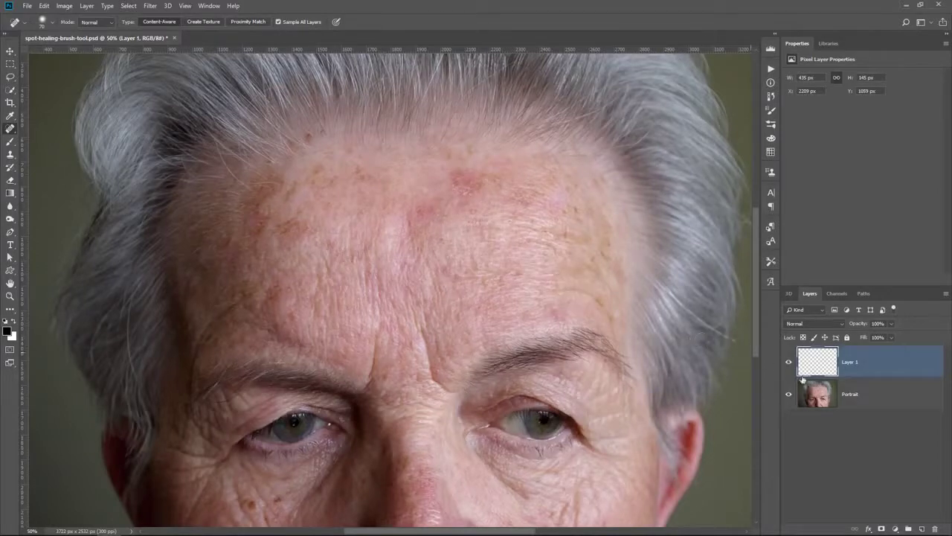
click(790, 364)
click(789, 365)
- Try healing the brown spots on the left side of the forehead in Normal mode, and undo those strokes
mouse_move(298, 231)
mouse_down()
mouse_move(286, 227)
mouse_move(297, 217)
mouse_move(275, 227)
mouse_move(269, 205)
mouse_move(256, 235)
mouse_move(240, 245)
mouse_up()
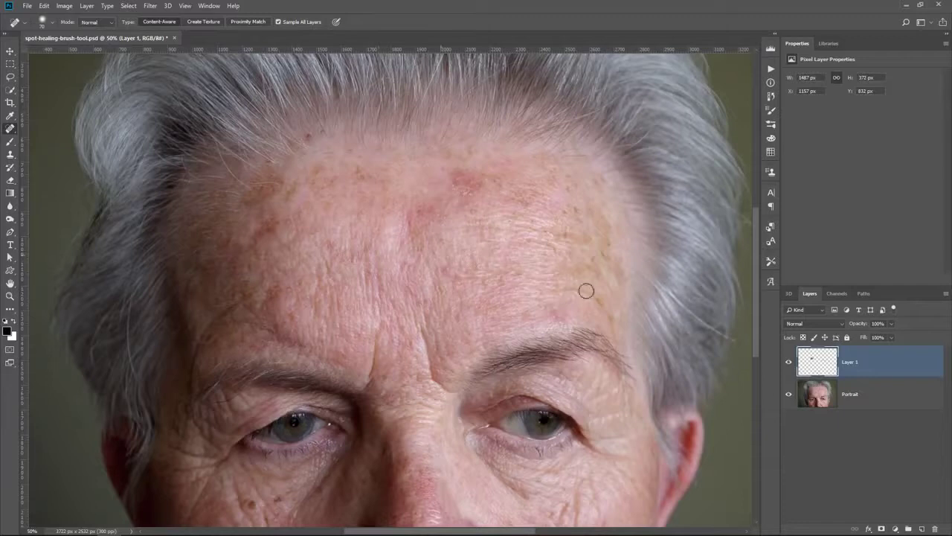
click(789, 363)
drag(277, 172, 248, 205)
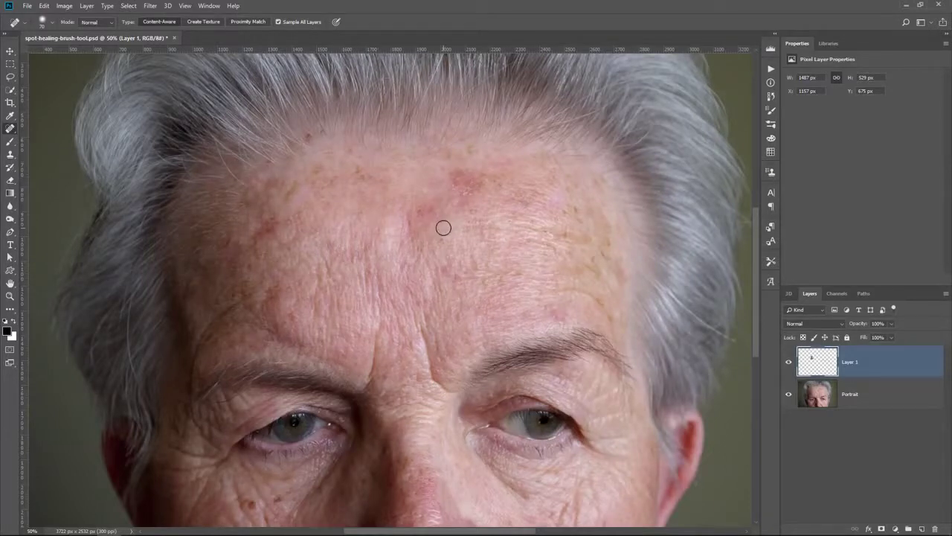
key(ctrl+shift+z)
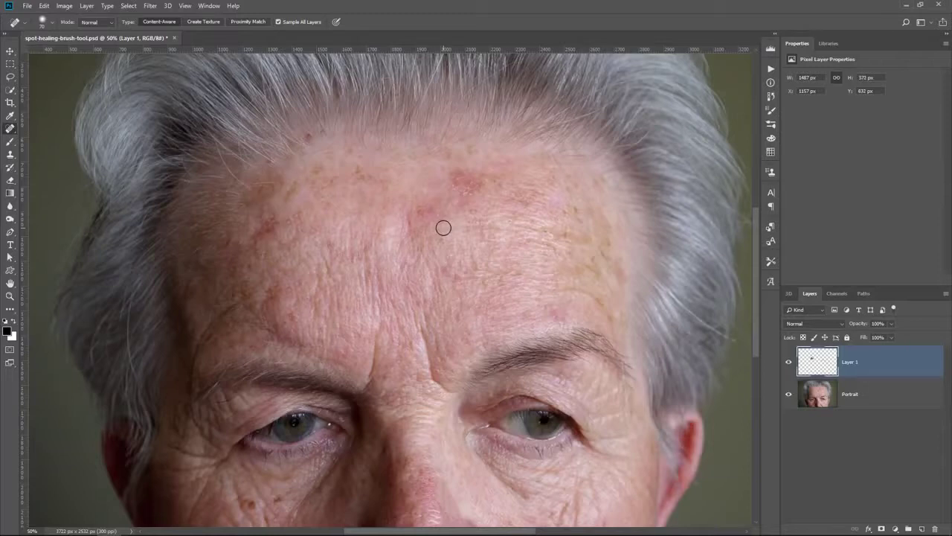
key(ctrl+z)
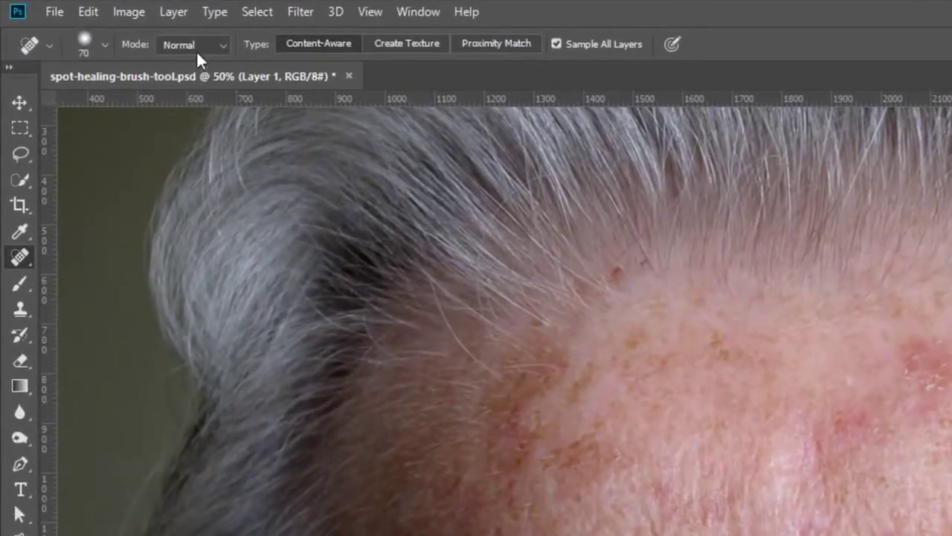
- Set the Spot Healing Brush to Lighten mode and heal the brown spots on the forehead's upper left and hairline
click(97, 22)
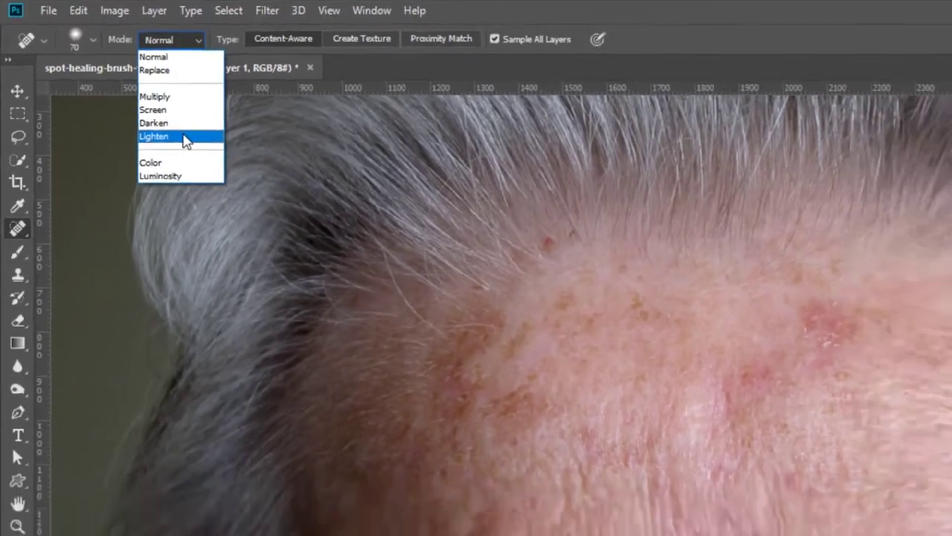
click(208, 158)
click(305, 215)
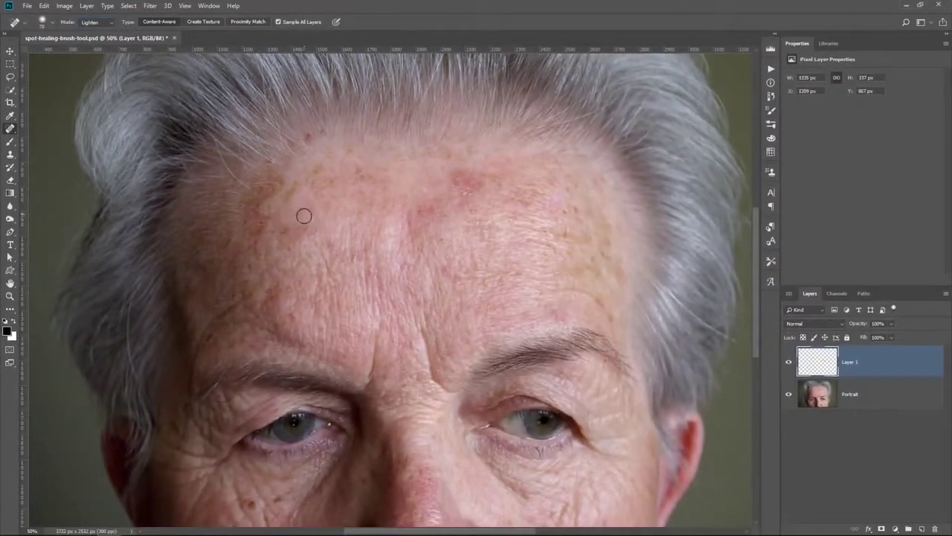
click(299, 234)
click(276, 226)
click(259, 220)
click(262, 204)
click(296, 192)
click(309, 180)
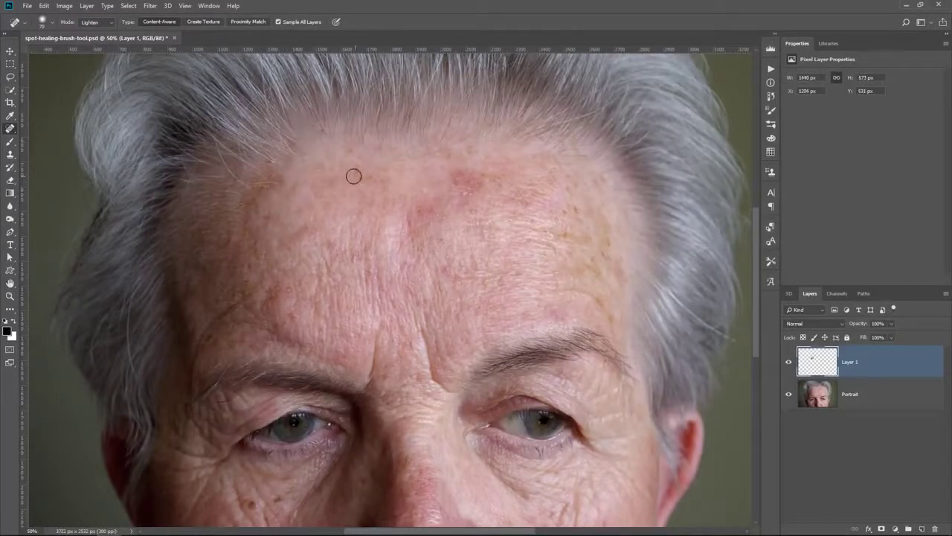
click(319, 131)
- Heal the remaining spots down the left side of the forehead and the red patches near its centre in Lighten mode
drag(259, 198, 244, 244)
click(235, 261)
click(270, 292)
drag(260, 294, 195, 352)
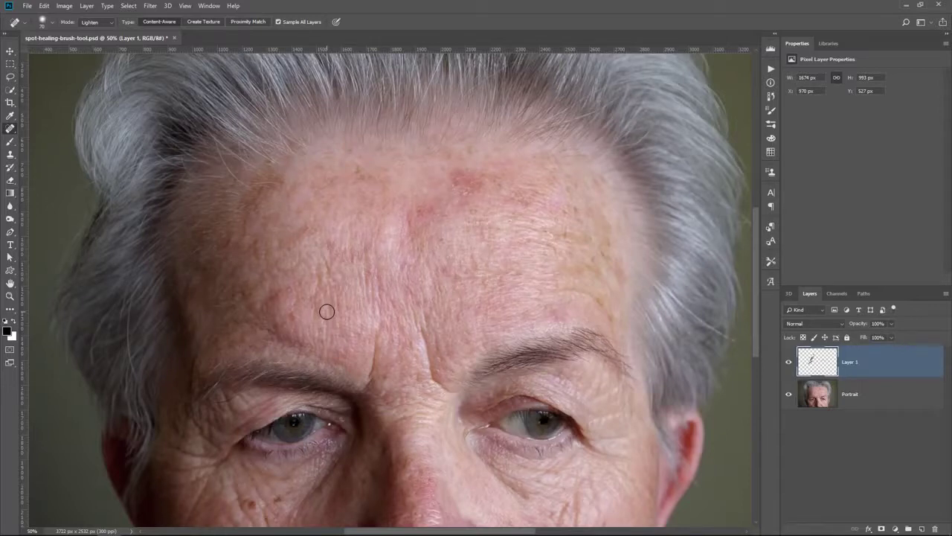
click(275, 293)
mouse_move(332, 257)
mouse_down()
mouse_move(398, 244)
mouse_move(446, 198)
mouse_up()
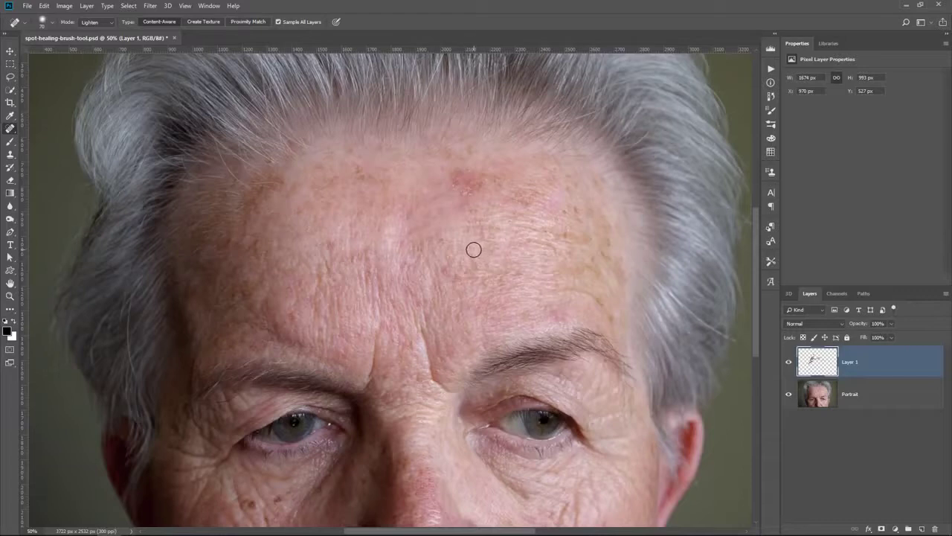
mouse_move(476, 186)
mouse_down()
mouse_move(446, 183)
mouse_move(480, 186)
mouse_up()
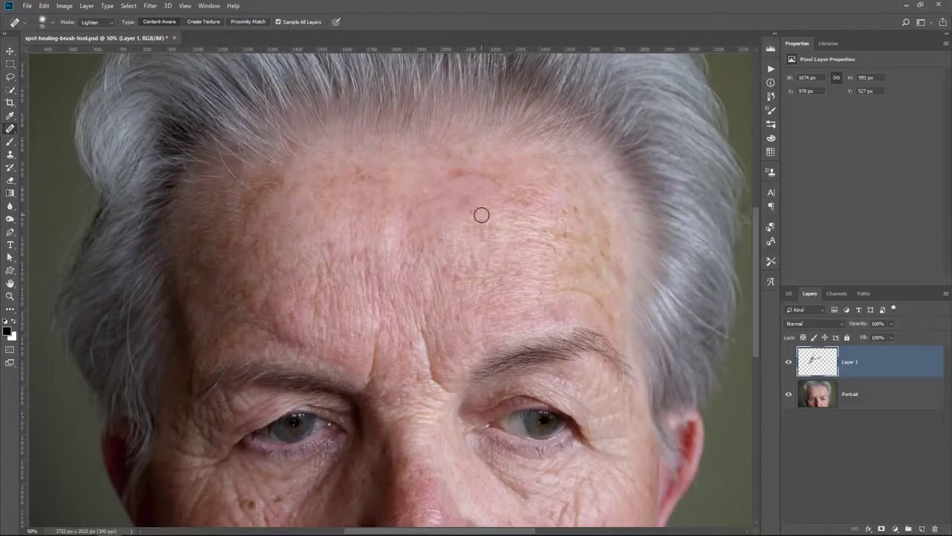
- Set the Spot Healing Brush to Darken mode and brush over the reddish patch at the upper centre of the forehead
click(98, 24)
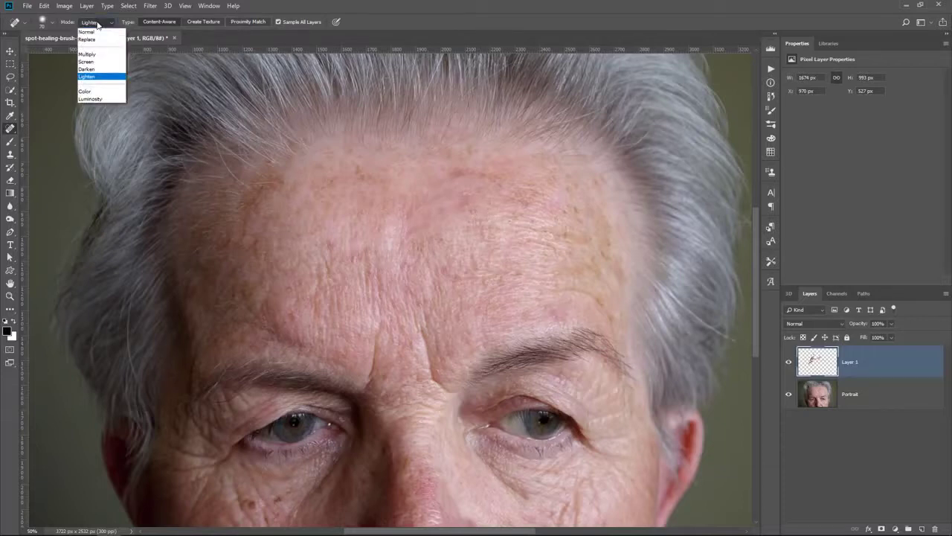
click(86, 69)
drag(445, 186, 472, 192)
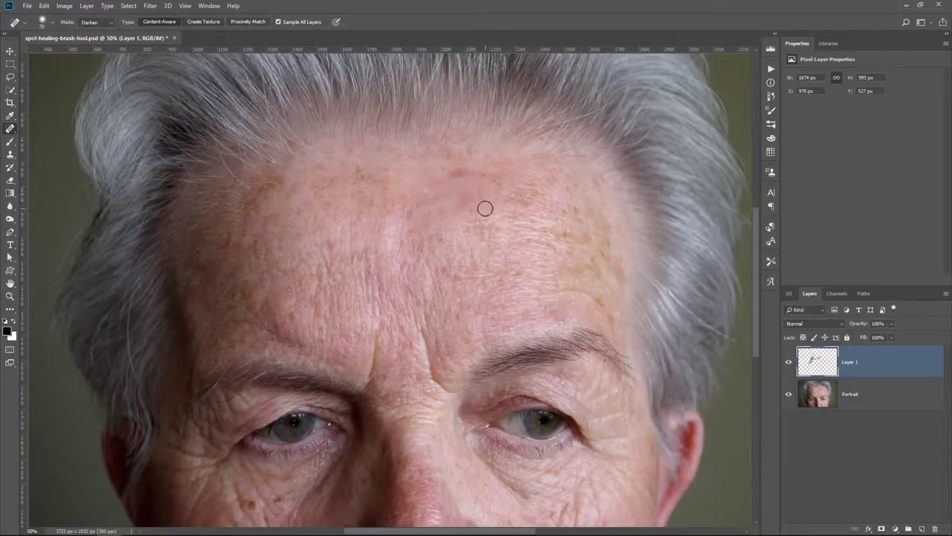
- Return the Spot Healing Brush to Lighten mode and soften the two vertical frown lines between the eyebrows
click(95, 23)
click(106, 83)
drag(424, 335, 453, 392)
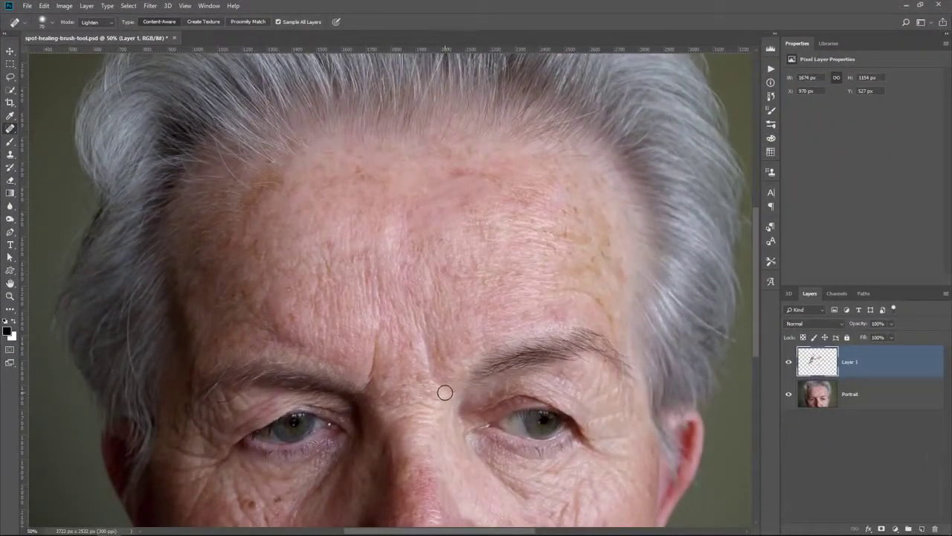
drag(377, 330, 369, 390)
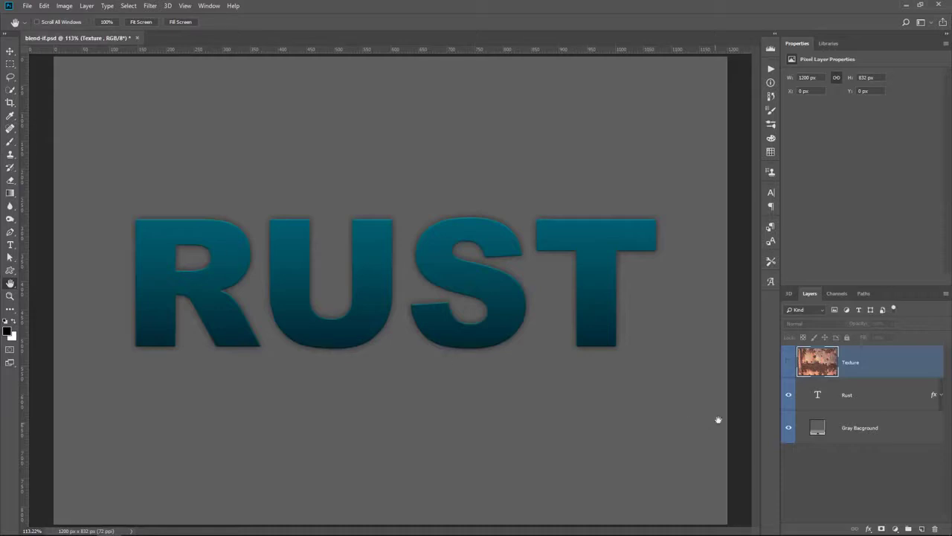
- Check the Rust and Texture layers by toggling their visibility, and clip the visible Texture layer to the Rust text
click(789, 395)
click(789, 395)
click(789, 363)
click(789, 363)
click(789, 363)
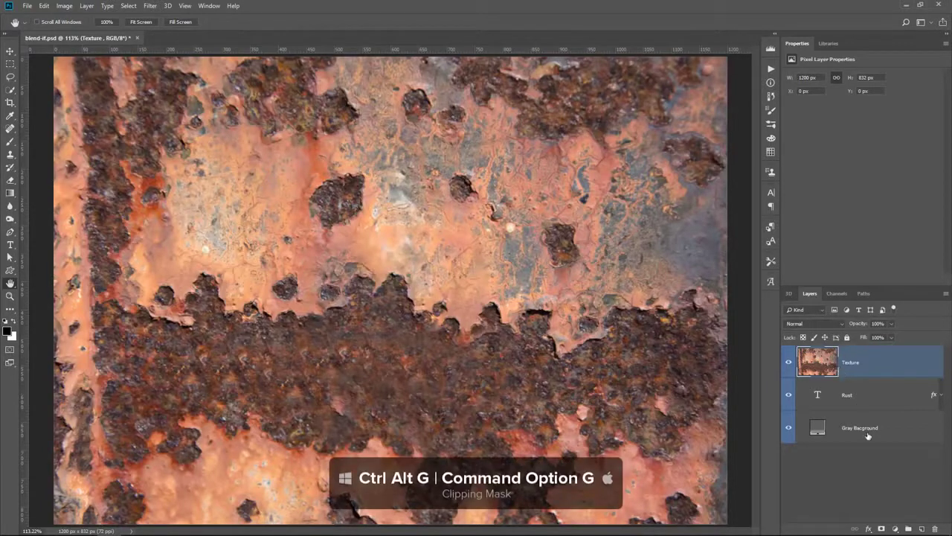
key(ctrl+alt+g)
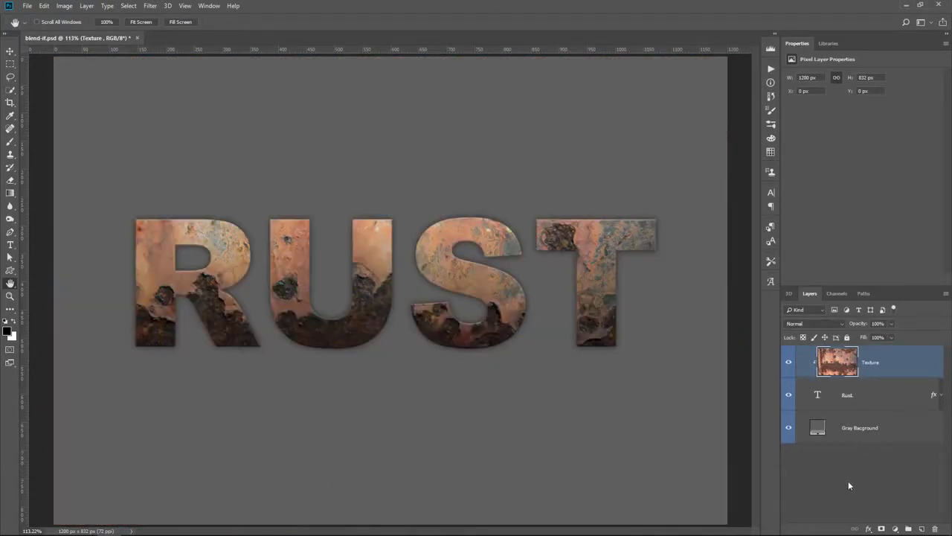
- Compare the Rust text with and without the clipped Texture layer
click(789, 362)
click(789, 362)
click(789, 362)
click(789, 363)
- Set the white slider of the Texture layer's Blend If This Layer range to 110, hiding its bright areas
double_click(901, 366)
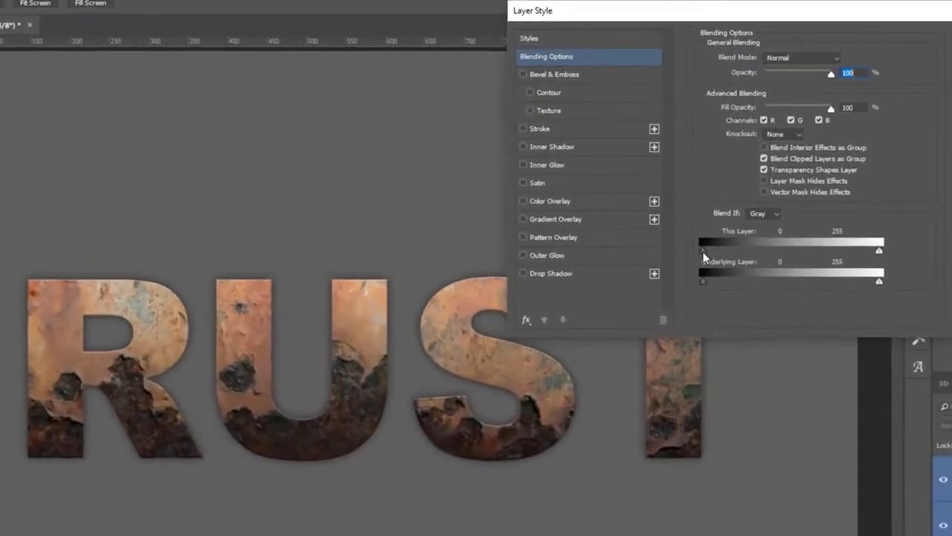
drag(703, 252, 662, 251)
drag(879, 253, 781, 258)
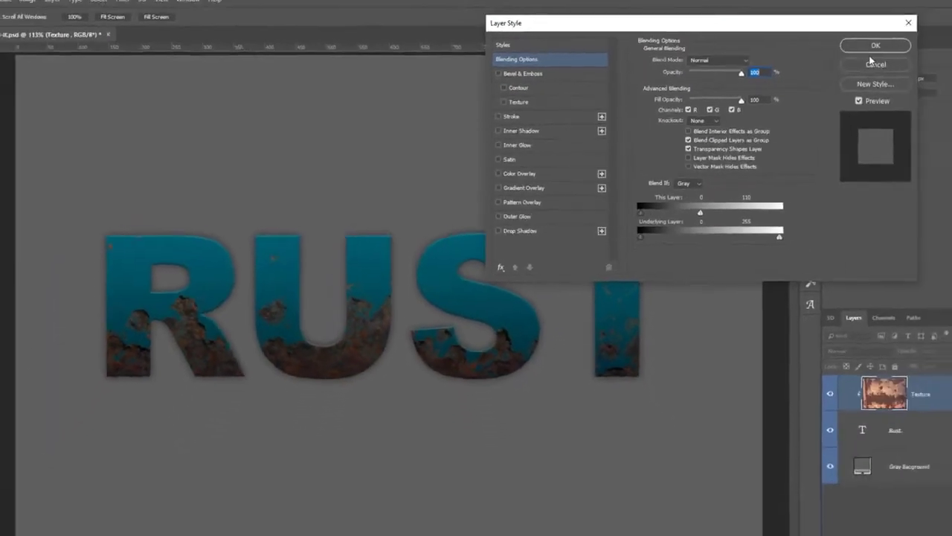
click(822, 49)
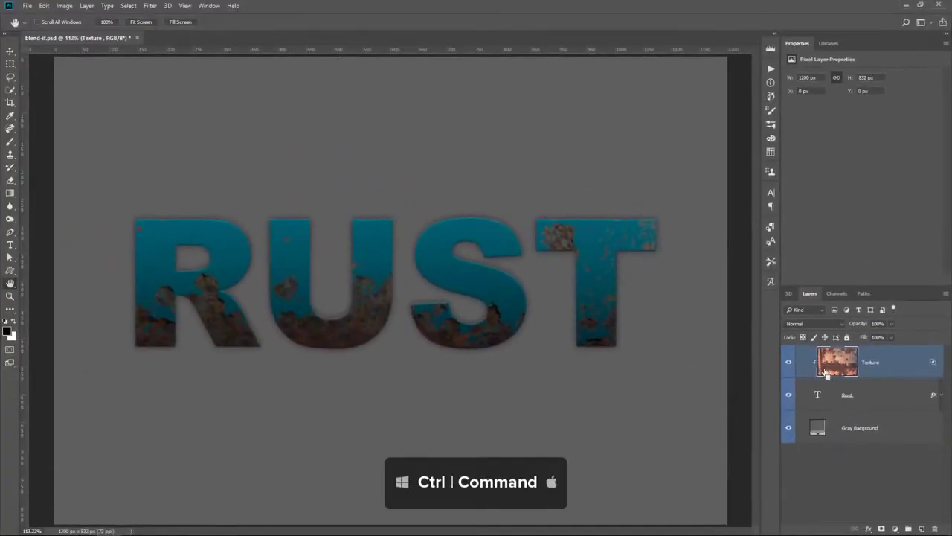
- Convert the Texture layer to a smart object and load its visible pixels as a selection
ctrl+click(826, 369)
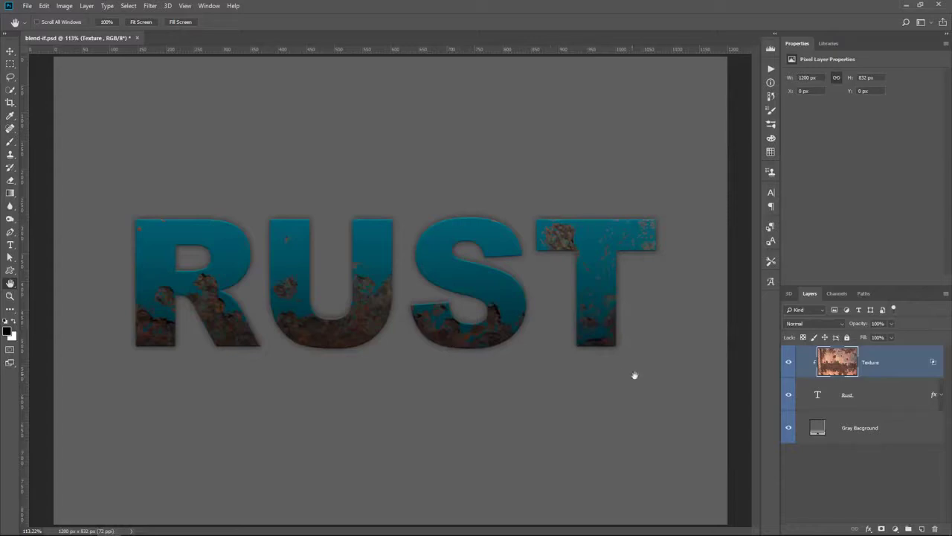
right_click(895, 367)
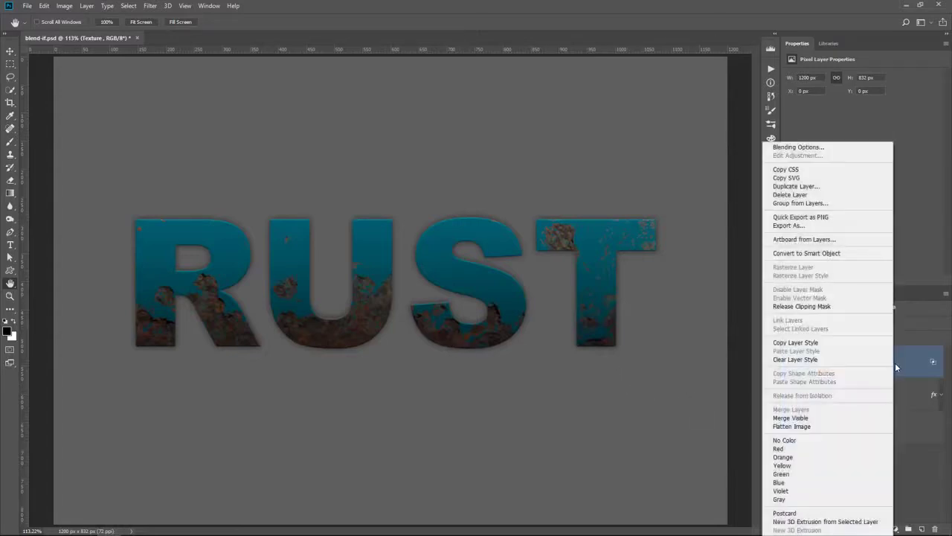
click(850, 254)
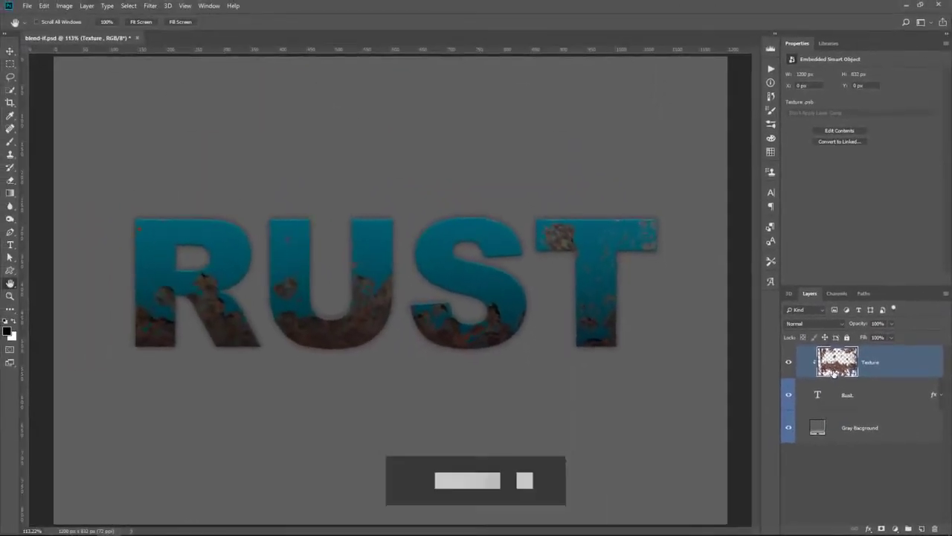
ctrl+click(838, 363)
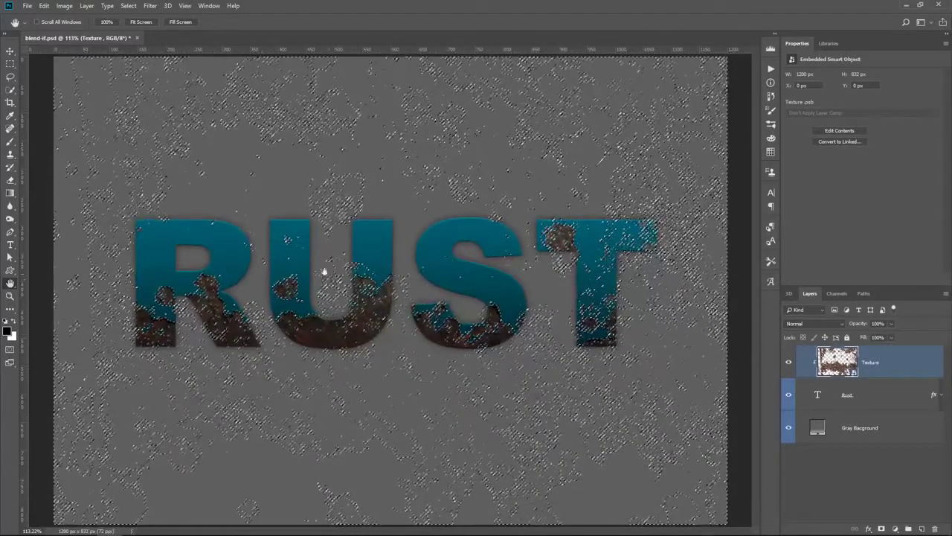
- Add a Curves adjustment masked by the rust selection, pull its midtones down to darken, and clip it to the layer below
click(895, 529)
click(882, 397)
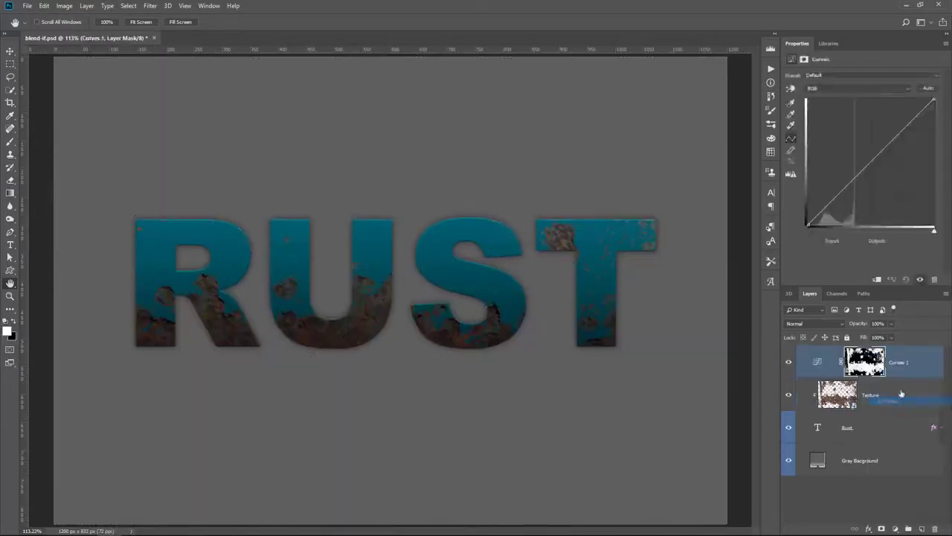
drag(869, 164, 874, 195)
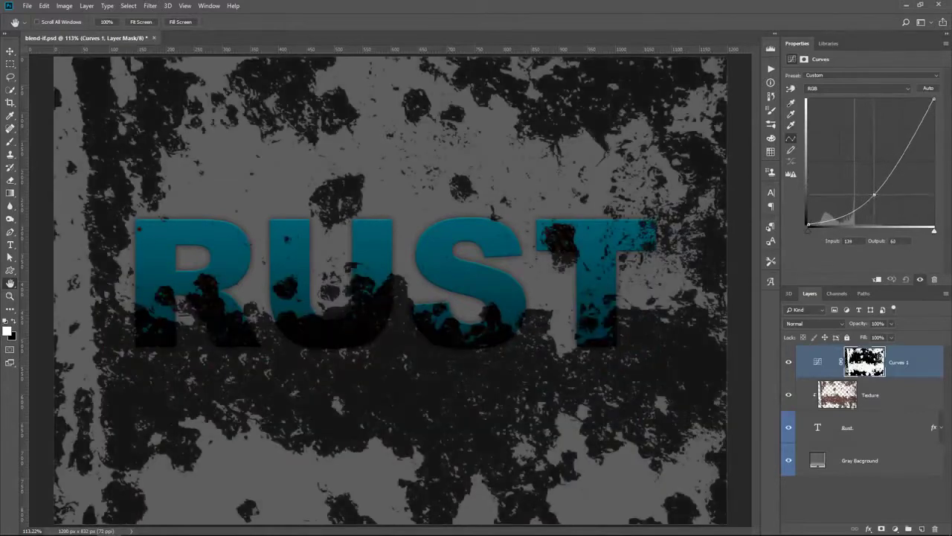
click(877, 280)
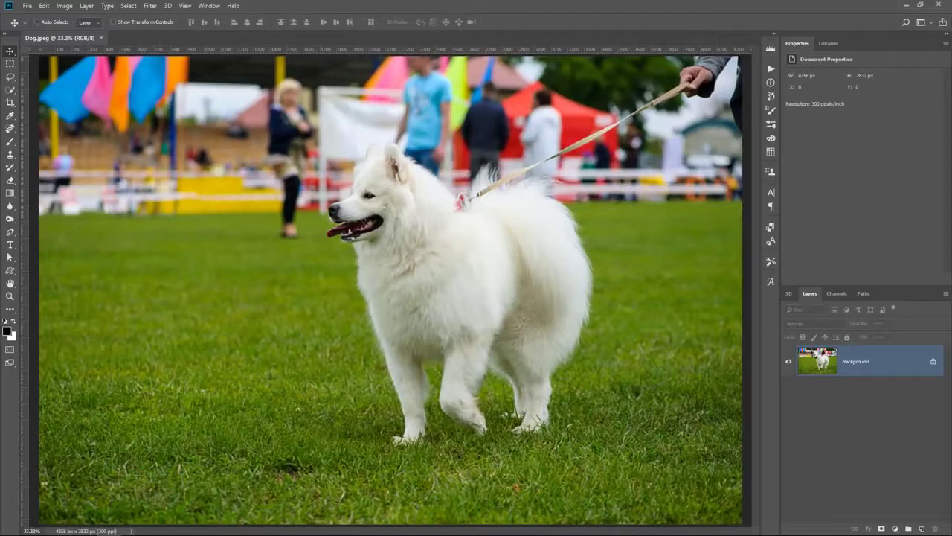
- Select the white dog with the Quick Selection tool and preview the cutout in the Select and Mask workspace
click(10, 90)
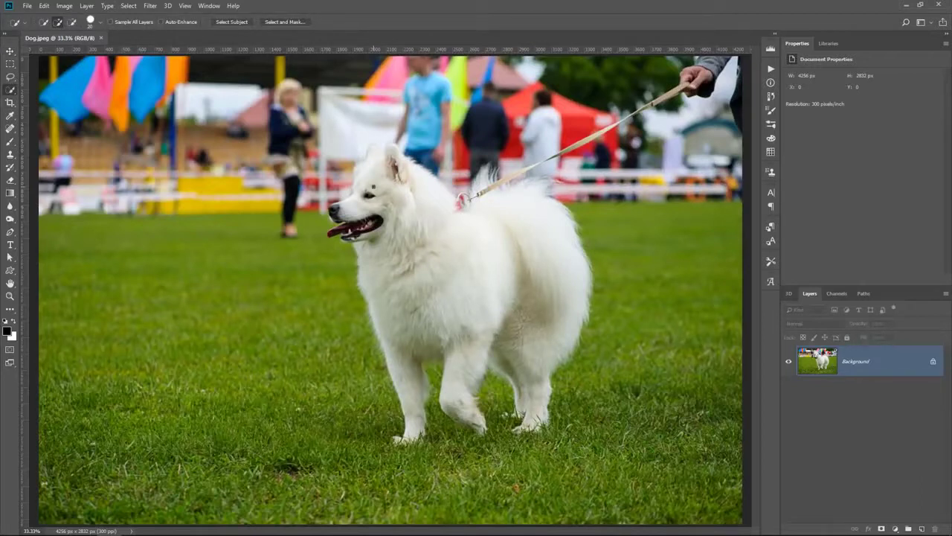
drag(370, 188, 523, 247)
click(285, 21)
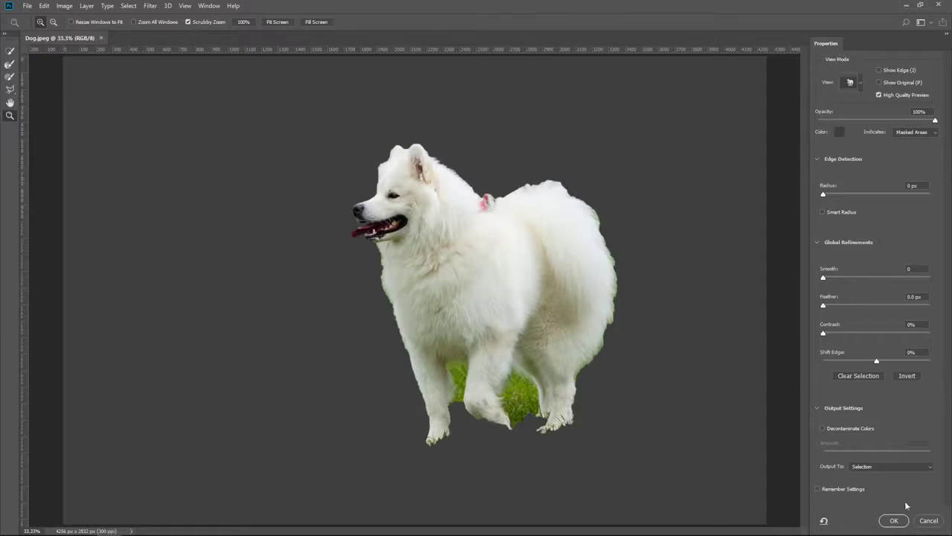
click(925, 521)
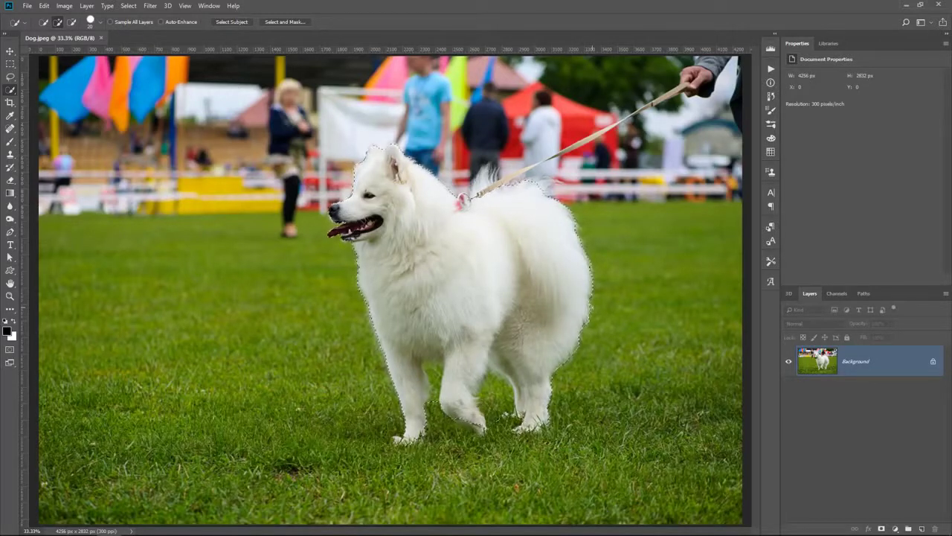
- Mask the layer with the dog selection and open the legacy Refine Mask dialog for that mask
key(shift)
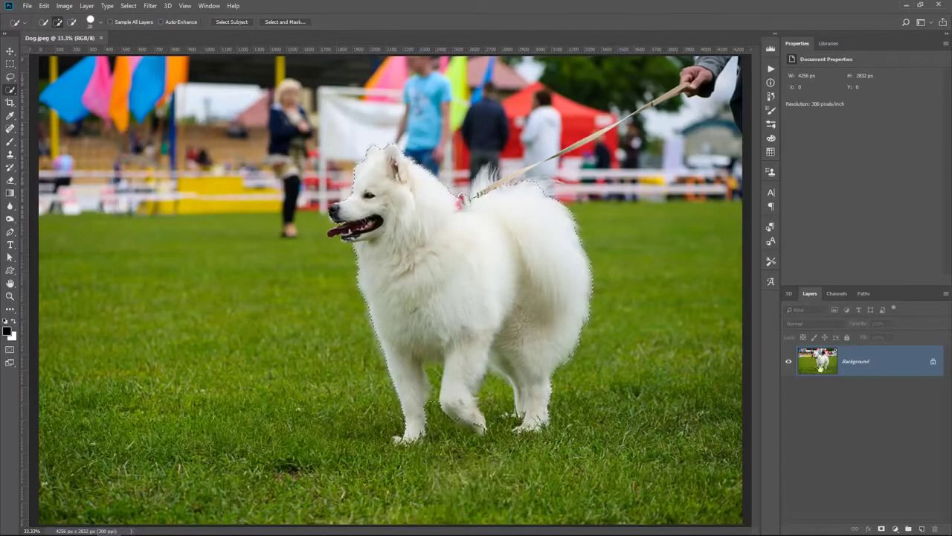
click(881, 528)
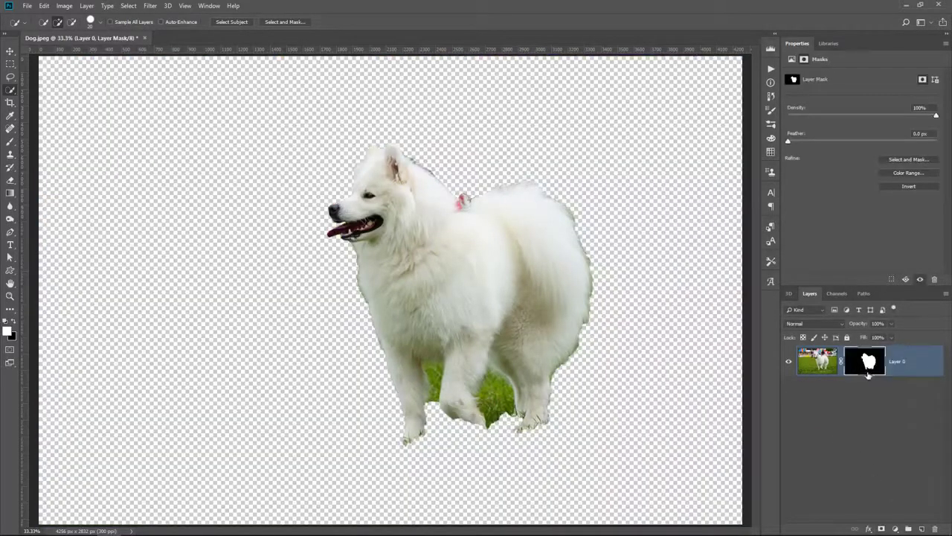
click(129, 6)
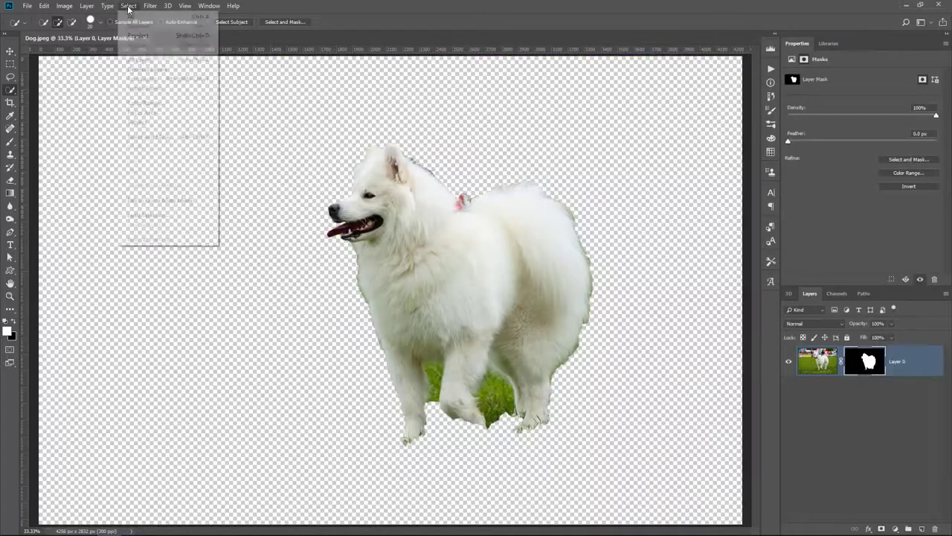
shift+click(153, 137)
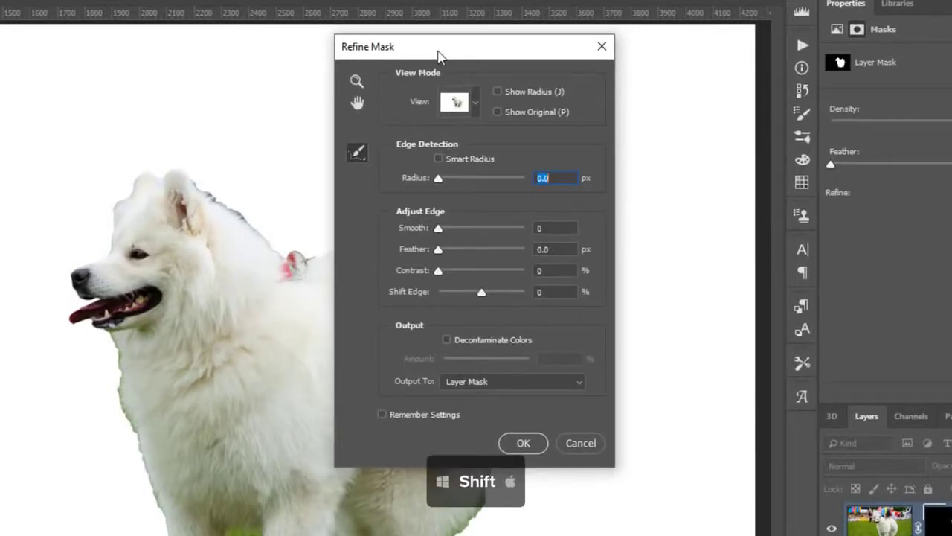
- Try raising the edge-detection Radius and the Smooth value for the dog's mask in Refine Mask
drag(438, 53, 186, 84)
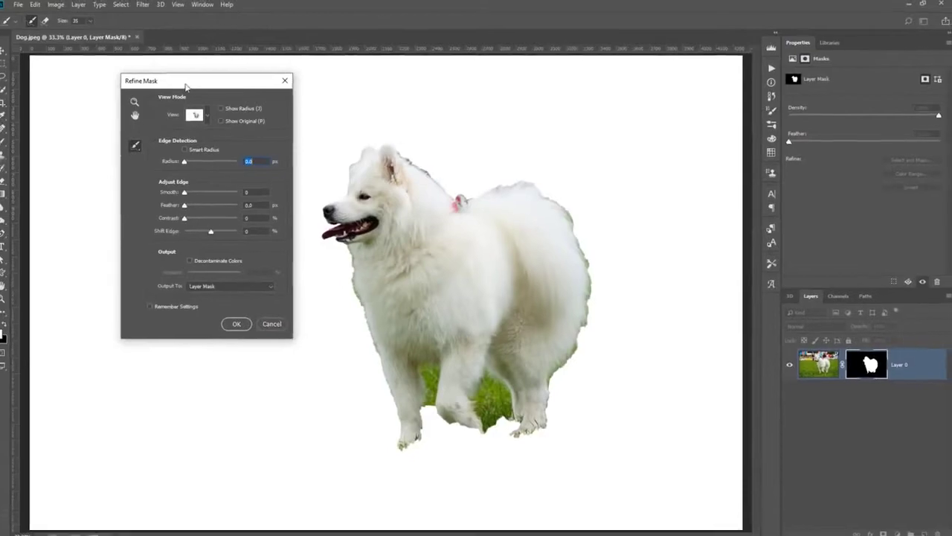
drag(184, 162, 204, 162)
drag(184, 192, 221, 193)
click(279, 325)
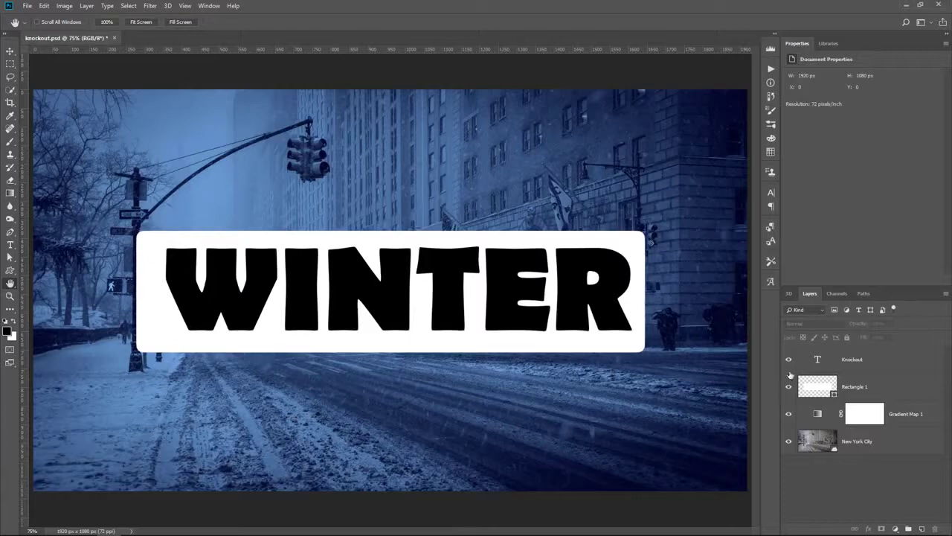
- Examine the knockout.psd layers by hiding everything above the New York City photo and revealing the gradient map, rectangle and text one by one
drag(790, 361, 793, 425)
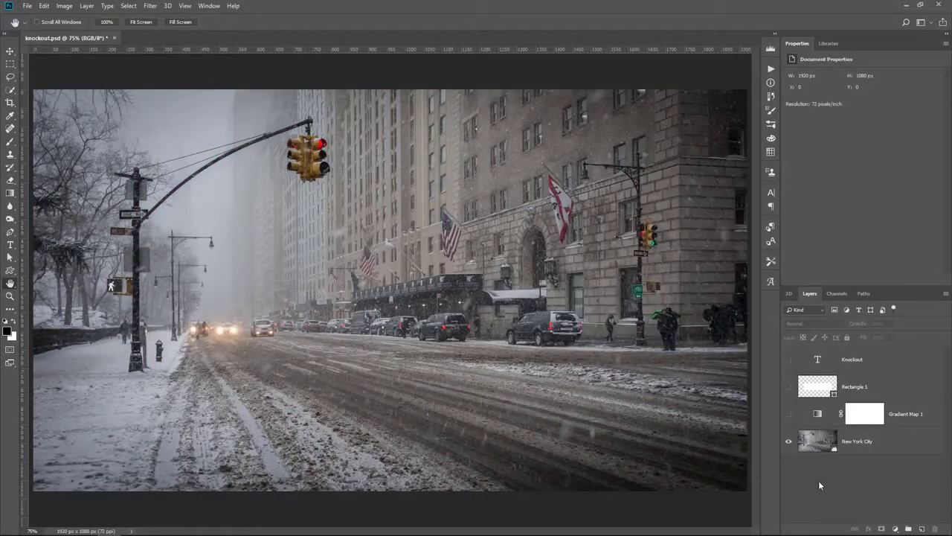
click(788, 414)
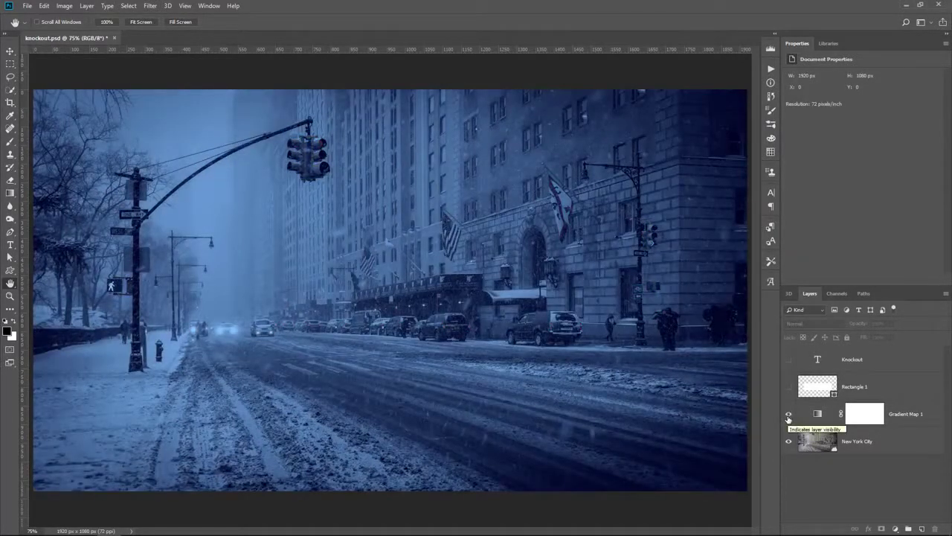
click(788, 387)
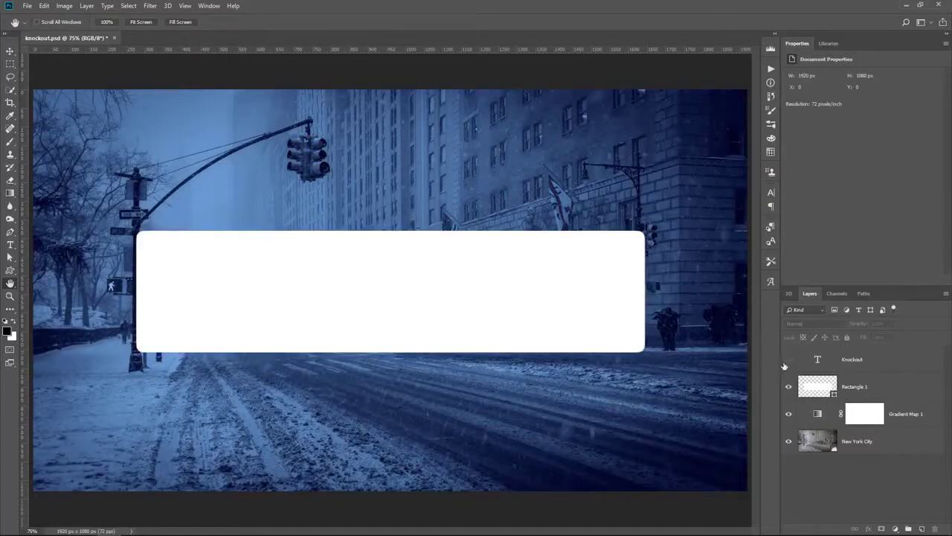
click(788, 360)
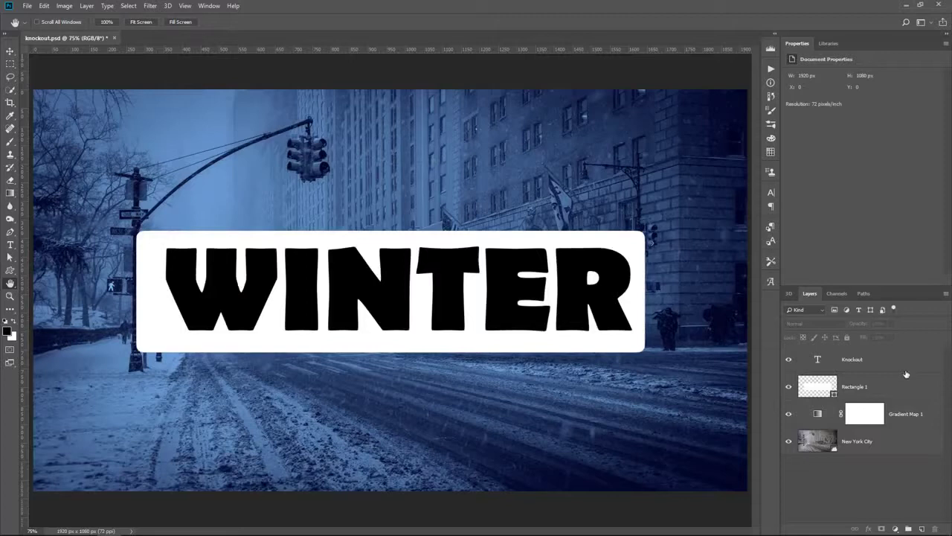
click(788, 386)
click(787, 360)
drag(790, 388, 787, 363)
- Load the Knockout text as a selection, hide the text, and cut its shape out of Rectangle 1 with an inverted layer mask
ctrl+click(818, 361)
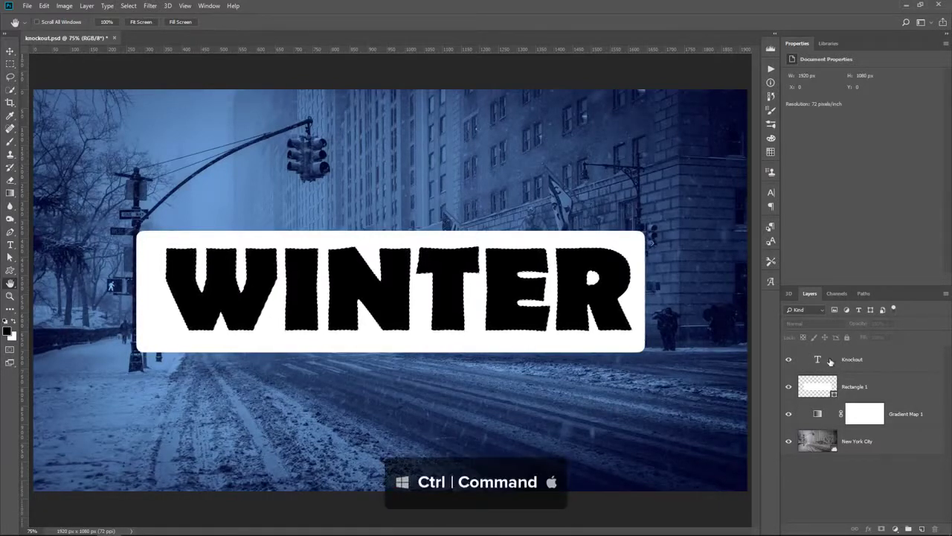
click(789, 359)
click(826, 386)
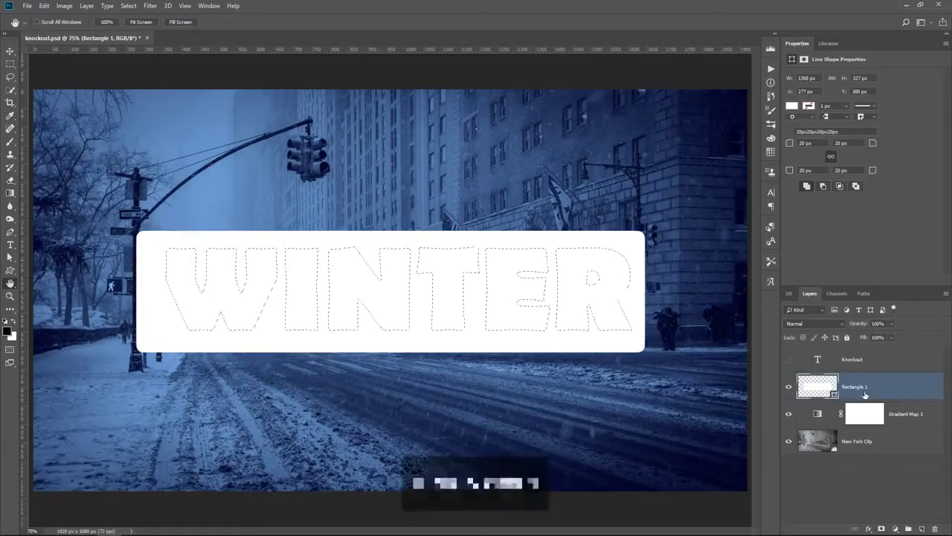
alt+click(881, 528)
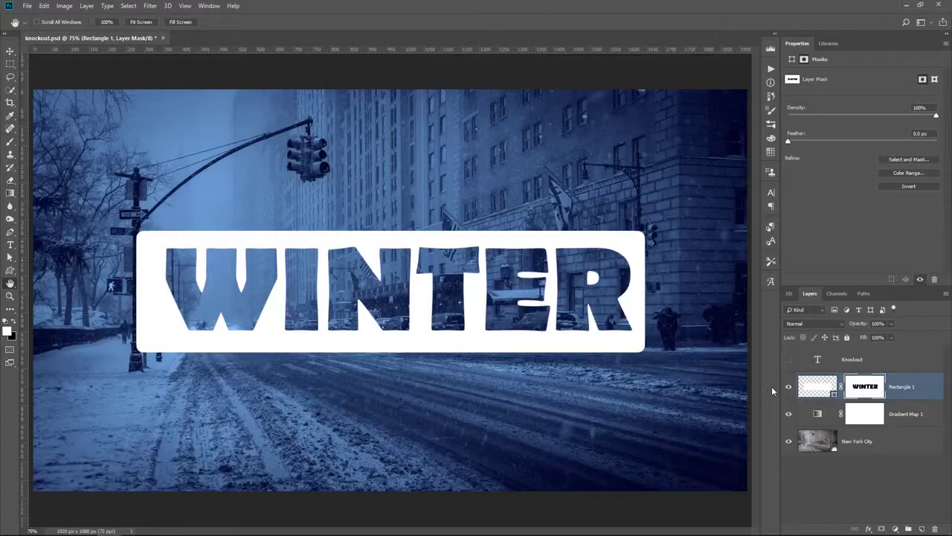
- Delete the layer mask from Rectangle 1 and show the Knockout text layer again
right_click(859, 387)
click(872, 403)
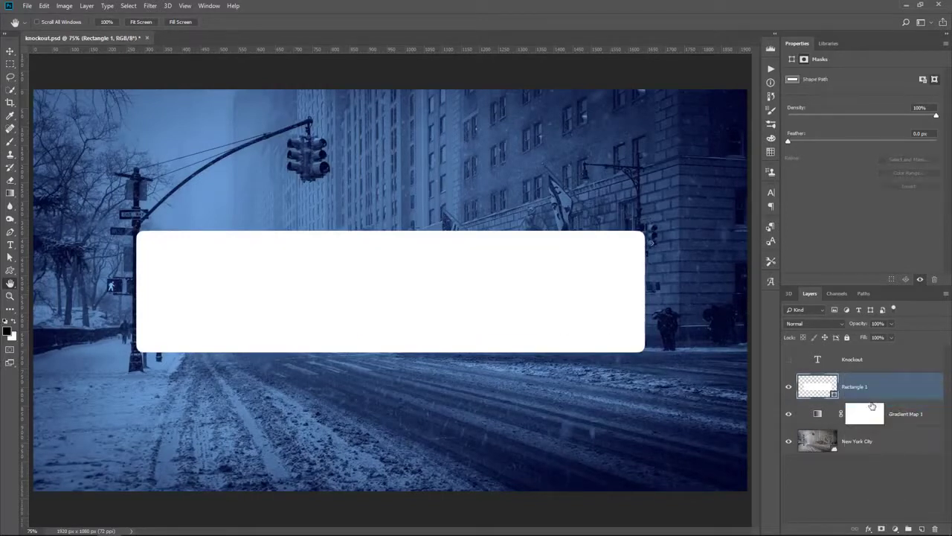
click(788, 359)
- Group the Knockout text, Rectangle 1 and Gradient Map 1 layers
click(834, 365)
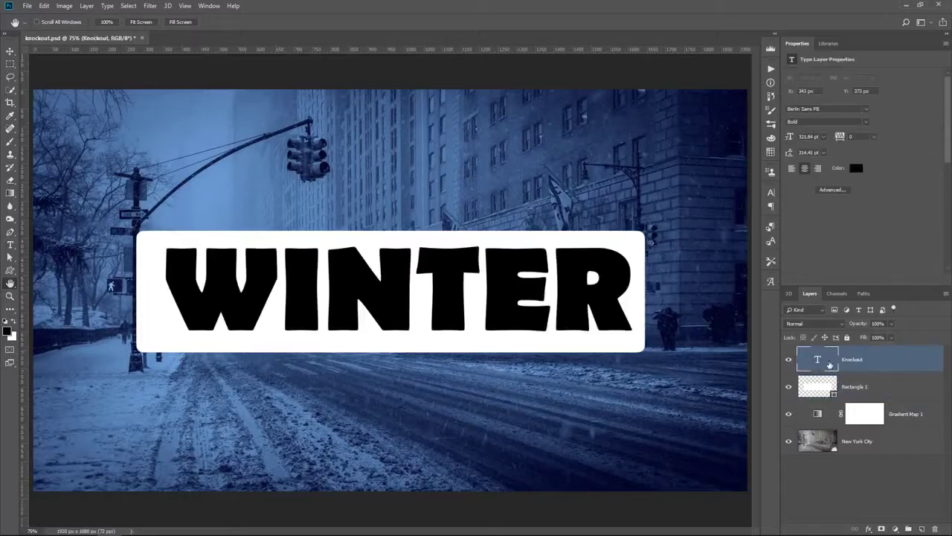
click(789, 360)
click(790, 360)
key(shift)
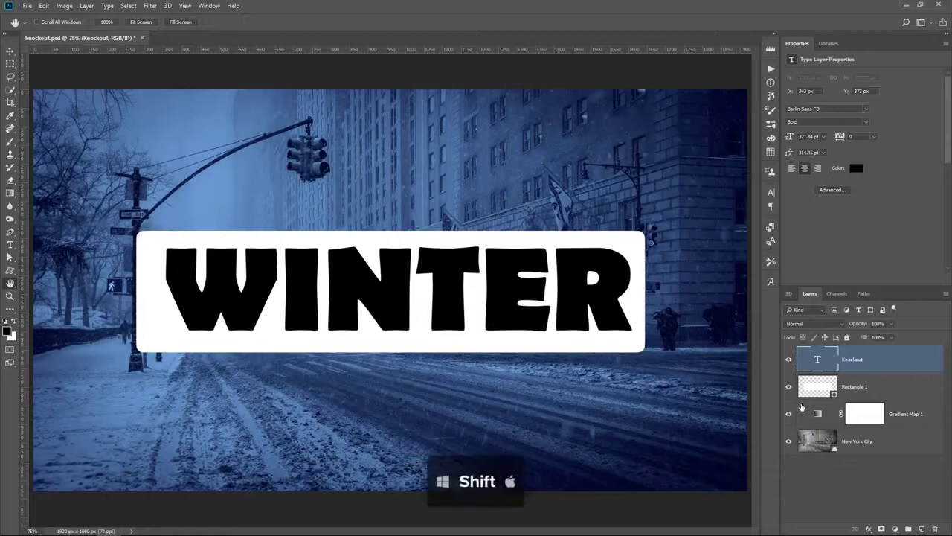
shift+click(917, 421)
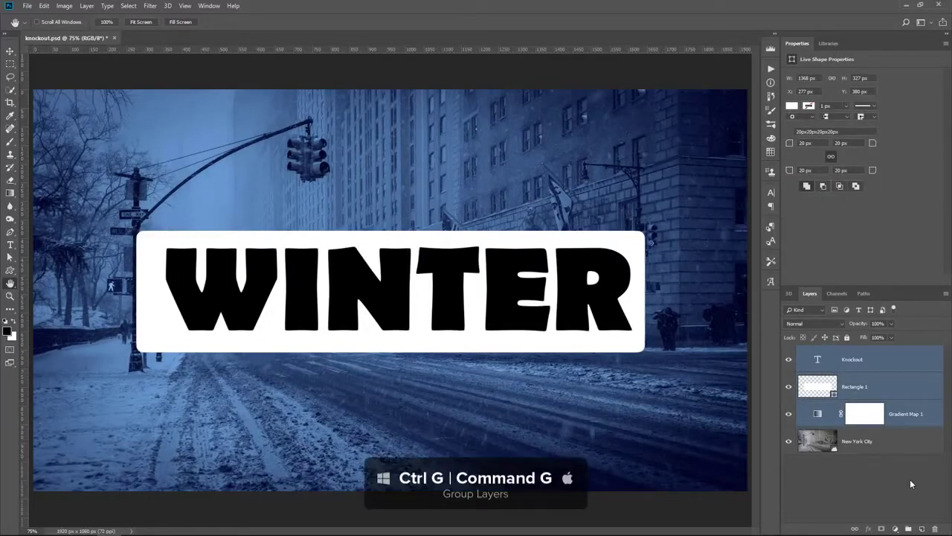
key(ctrl+g)
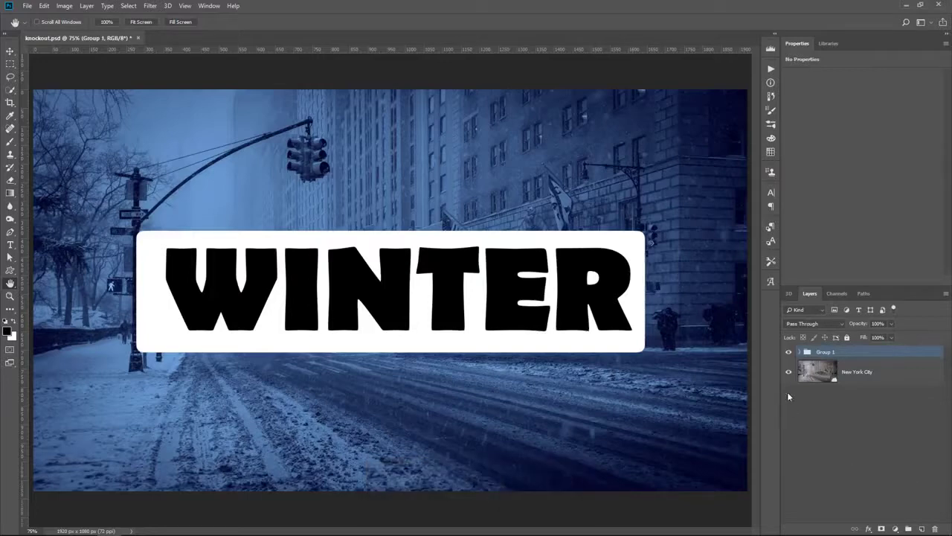
- Set the Knockout text layer's advanced blending to Shallow knockout with a Fill Opacity of 0%
click(801, 352)
click(912, 374)
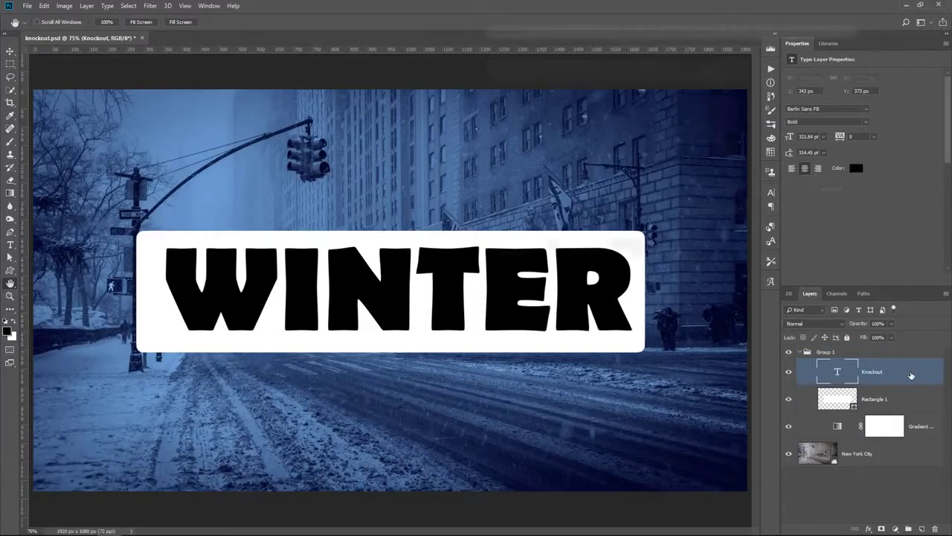
double_click(911, 374)
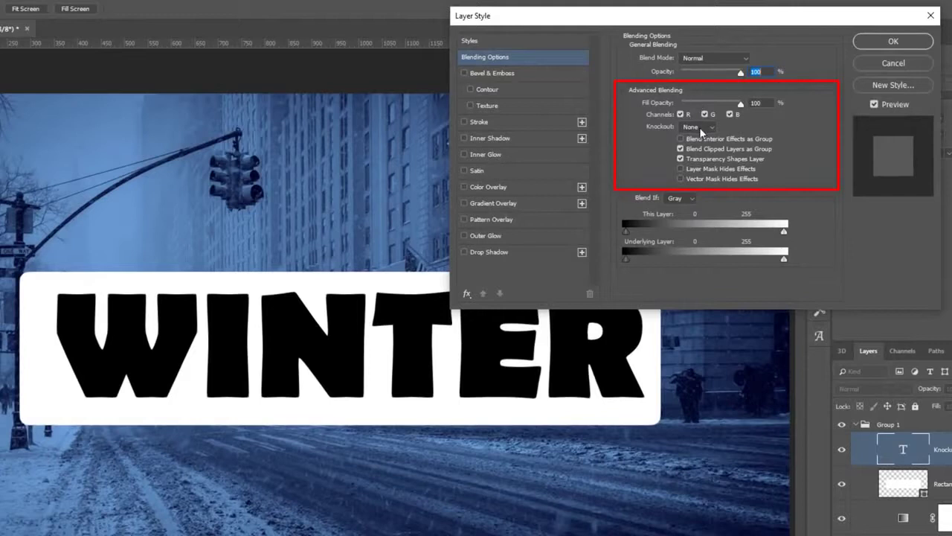
click(699, 128)
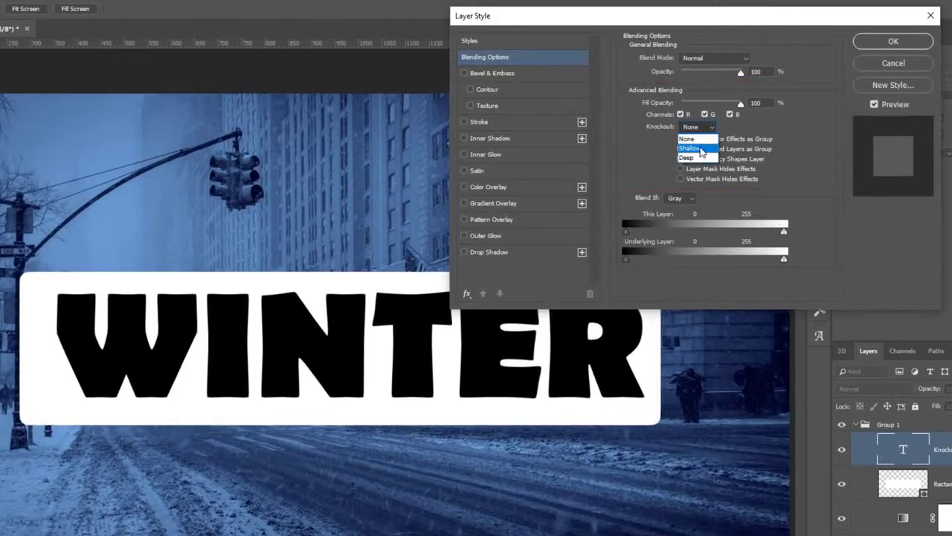
click(702, 150)
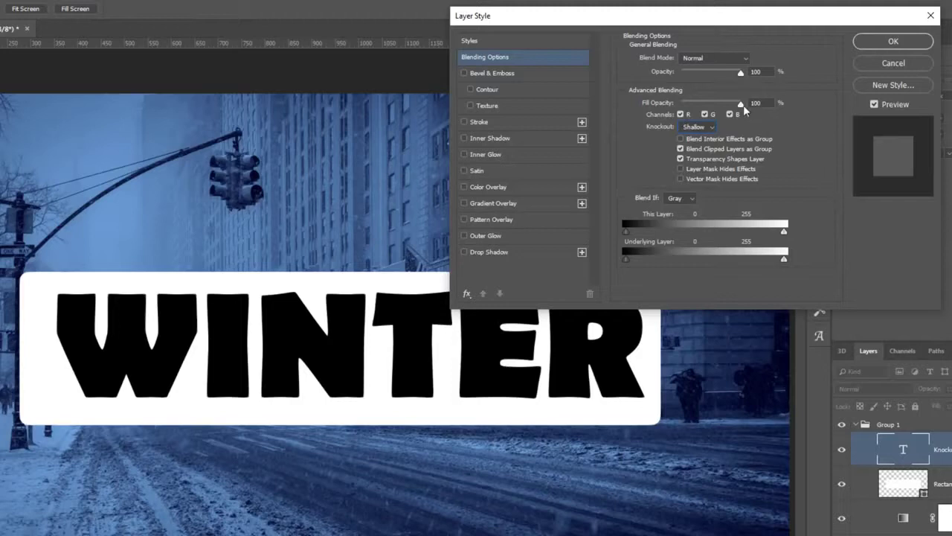
drag(743, 105, 679, 105)
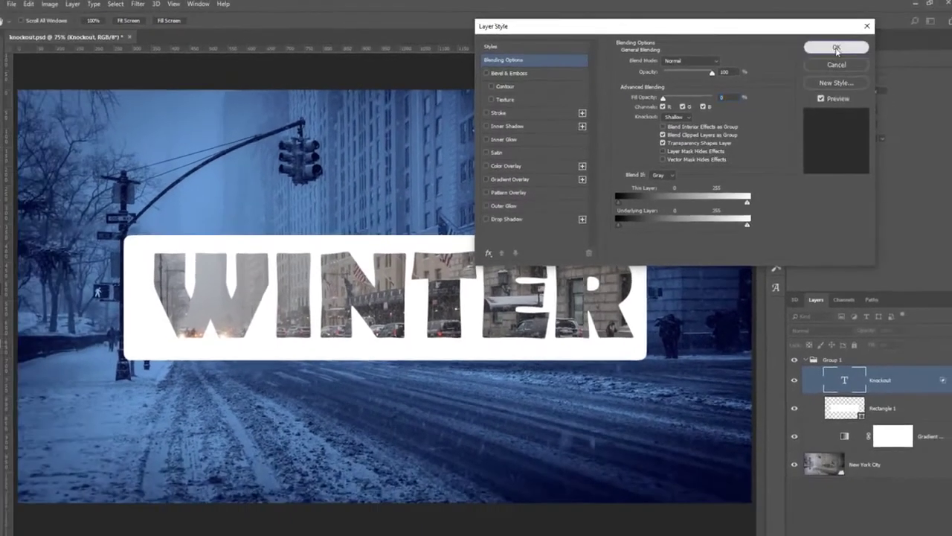
click(894, 42)
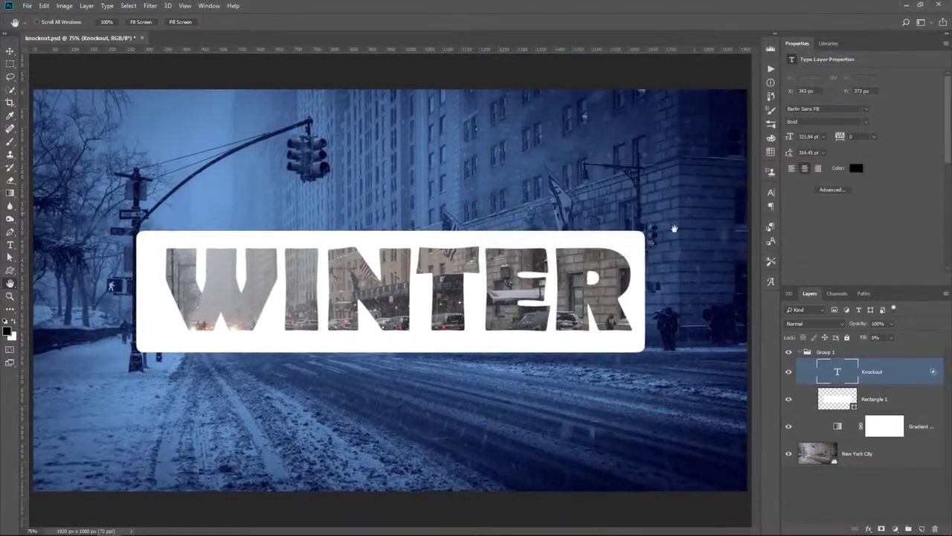
- Replace the wording of the Knockout text layer with SNOW
double_click(837, 371)
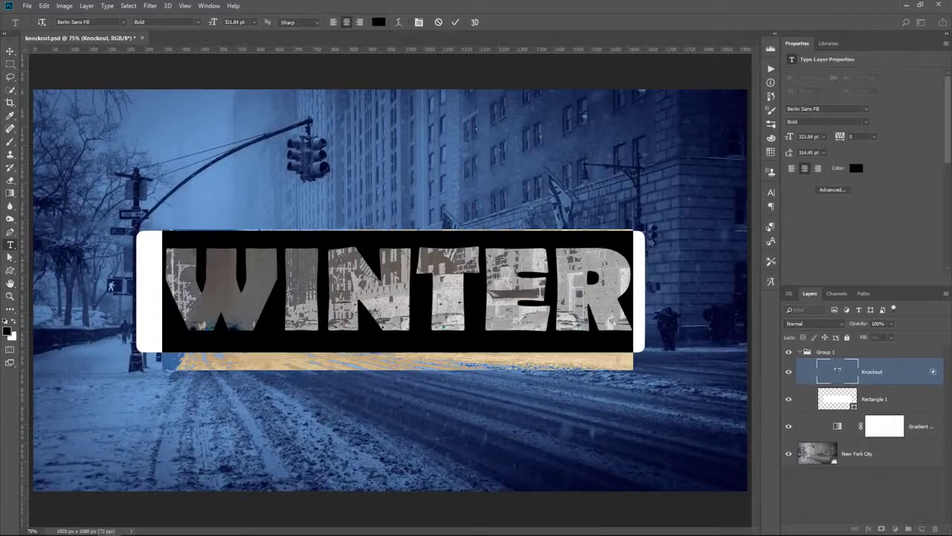
text(SNOW)
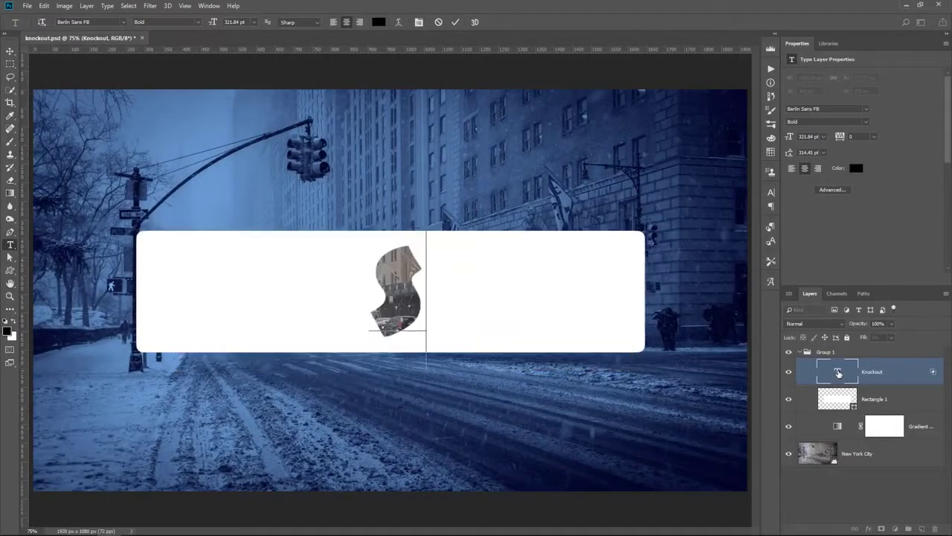
click(839, 404)
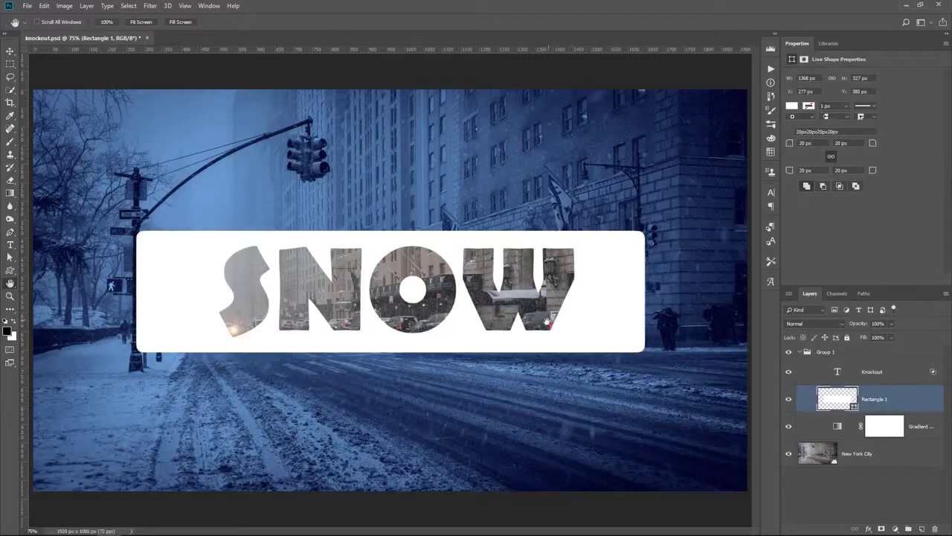
- Move the Gradient Map 1 layer out of Group 1 so it sits between the group and the New York City photo
click(799, 352)
click(789, 356)
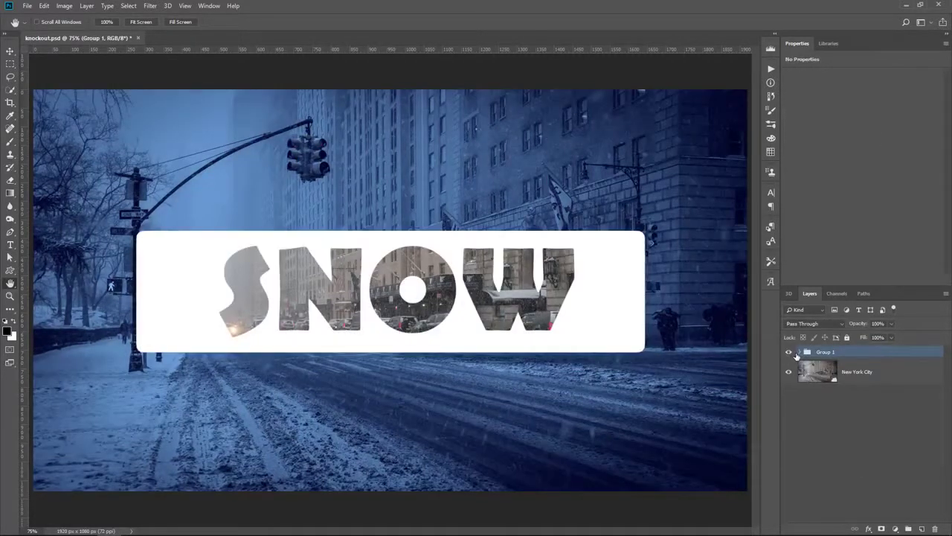
click(800, 353)
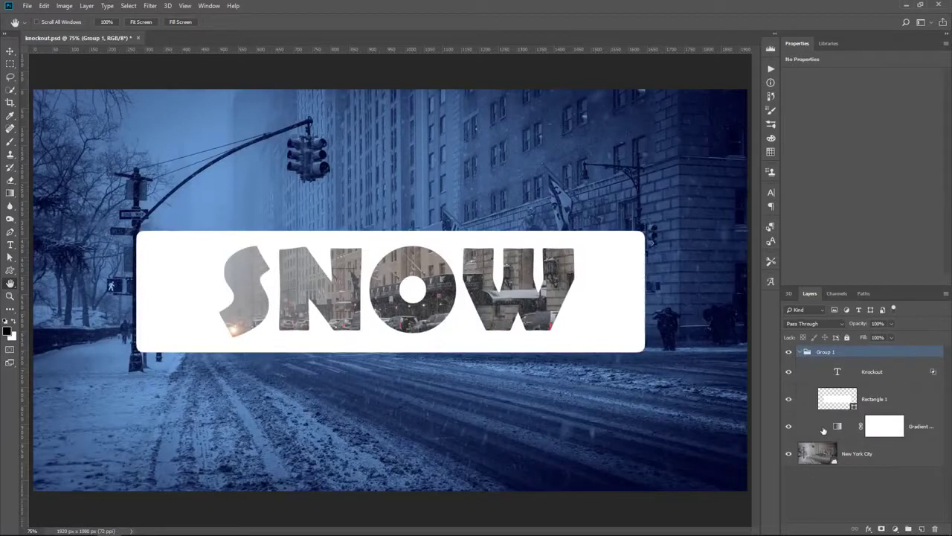
click(836, 426)
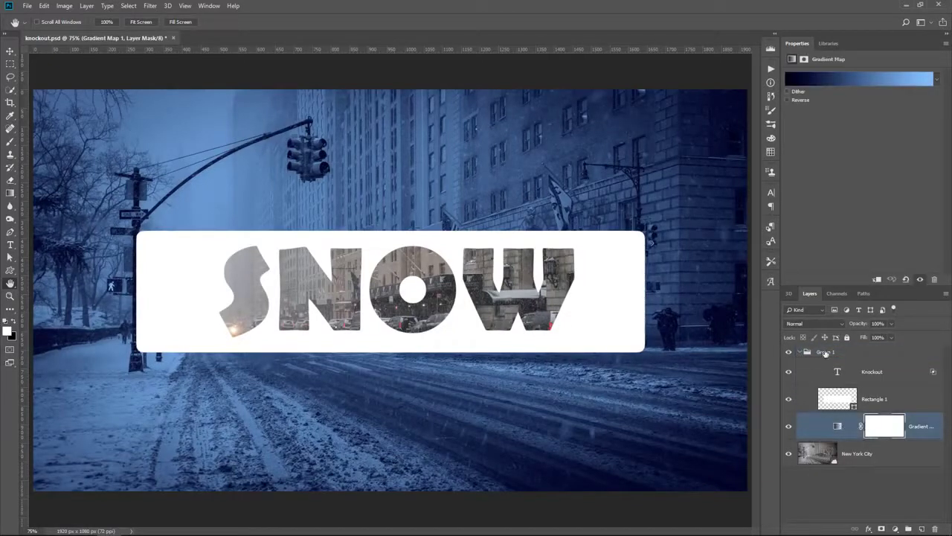
drag(836, 426, 835, 442)
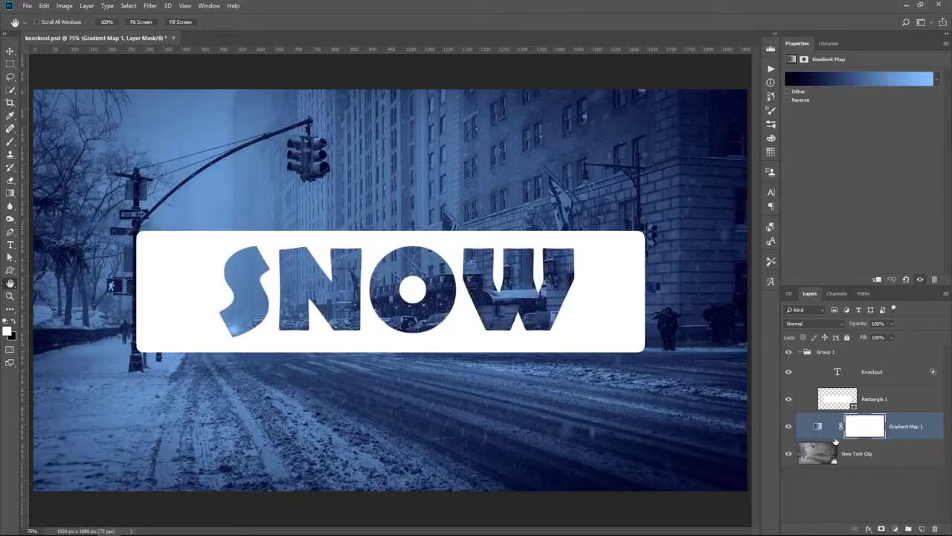
click(797, 355)
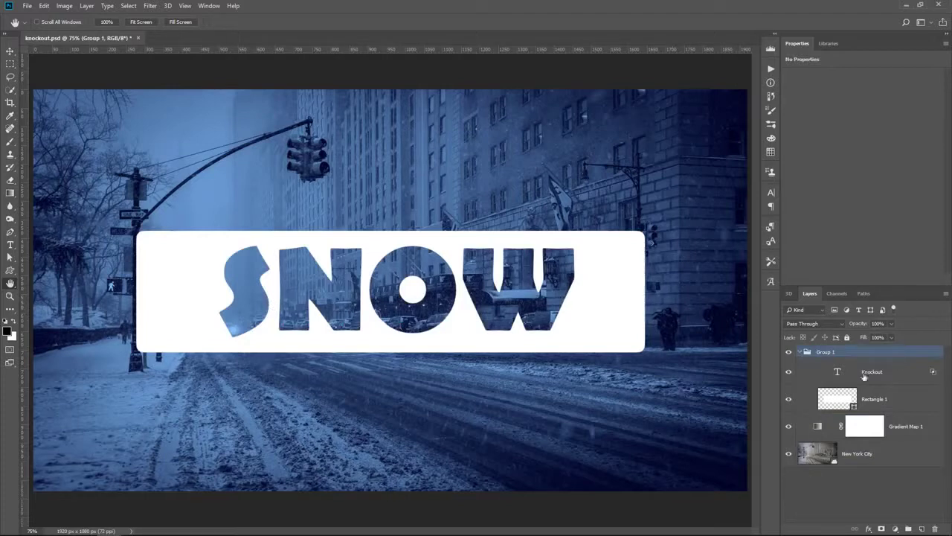
click(800, 352)
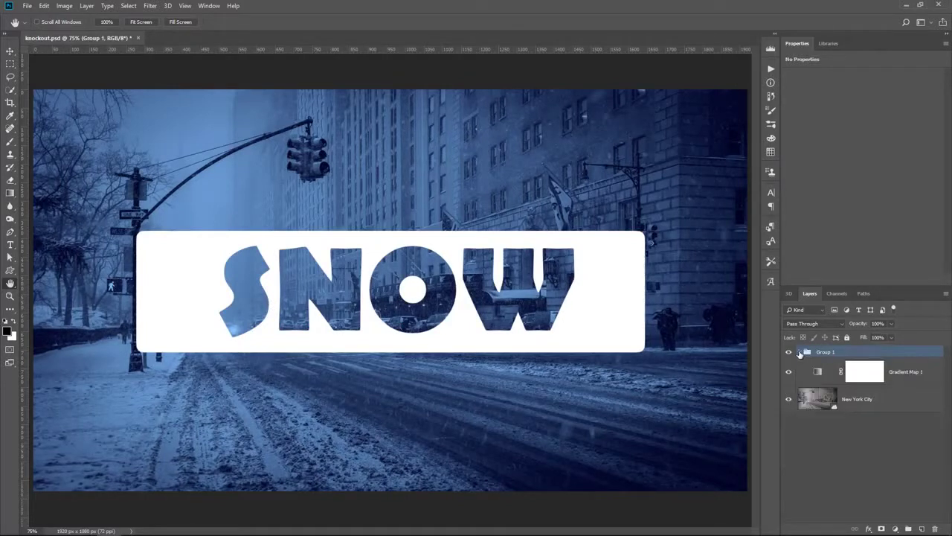
click(800, 352)
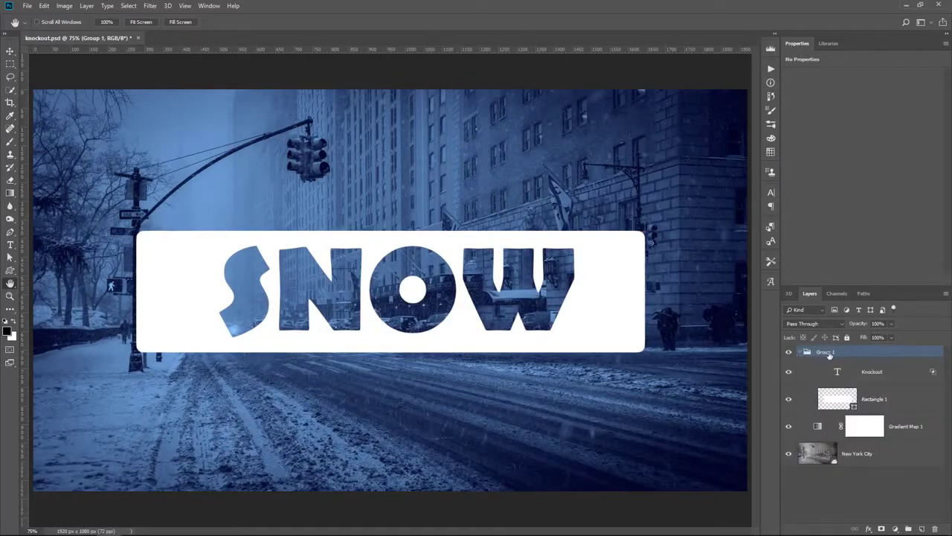
- Replace the wording of the Knockout text layer with COLD
click(833, 375)
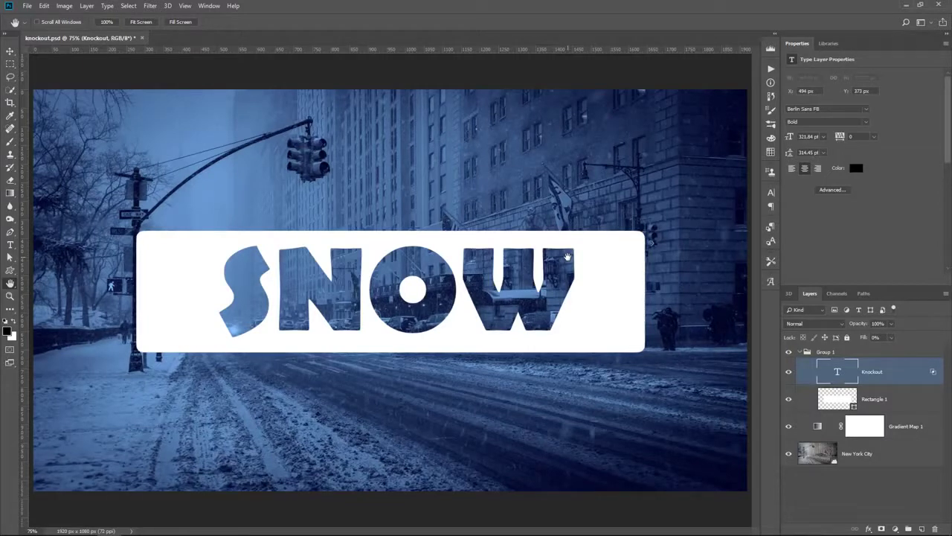
key(t)
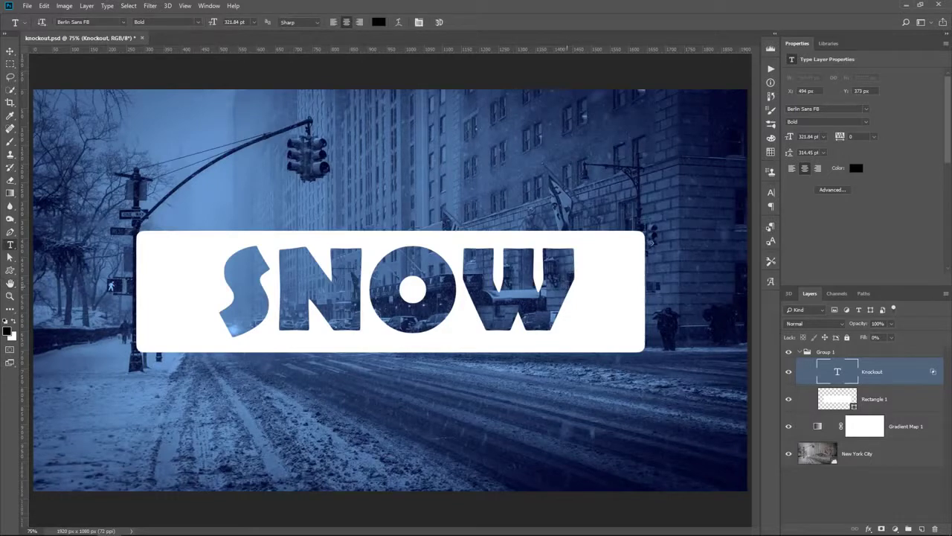
drag(577, 292, 243, 293)
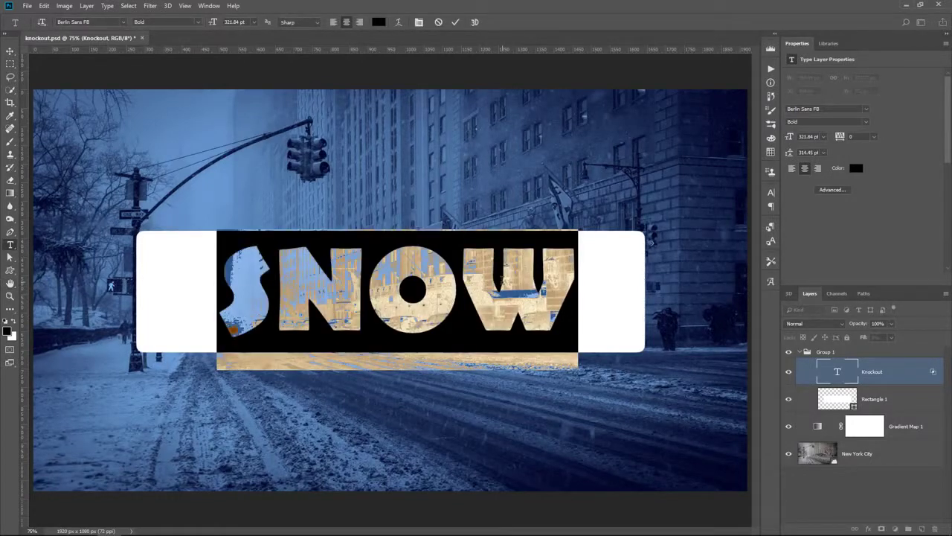
text(COLD)
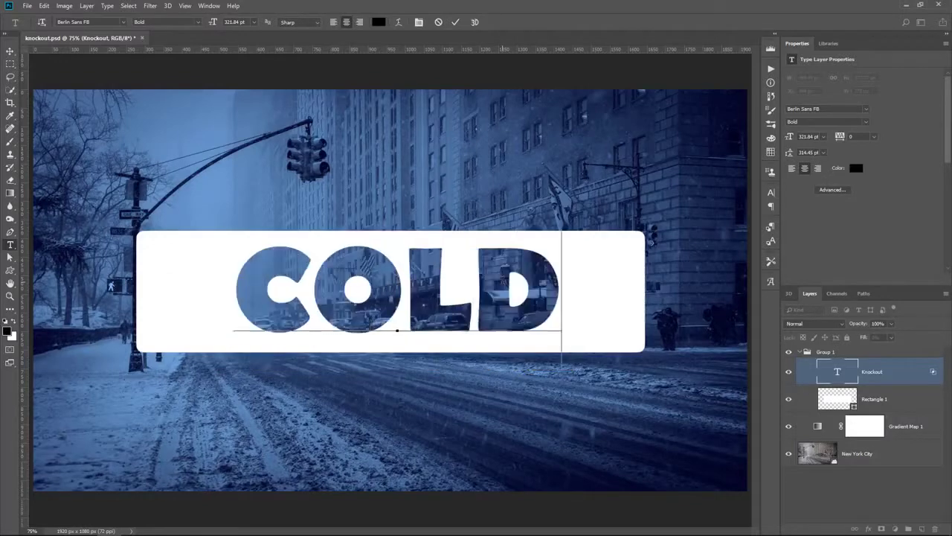
key(ctrl+Return)
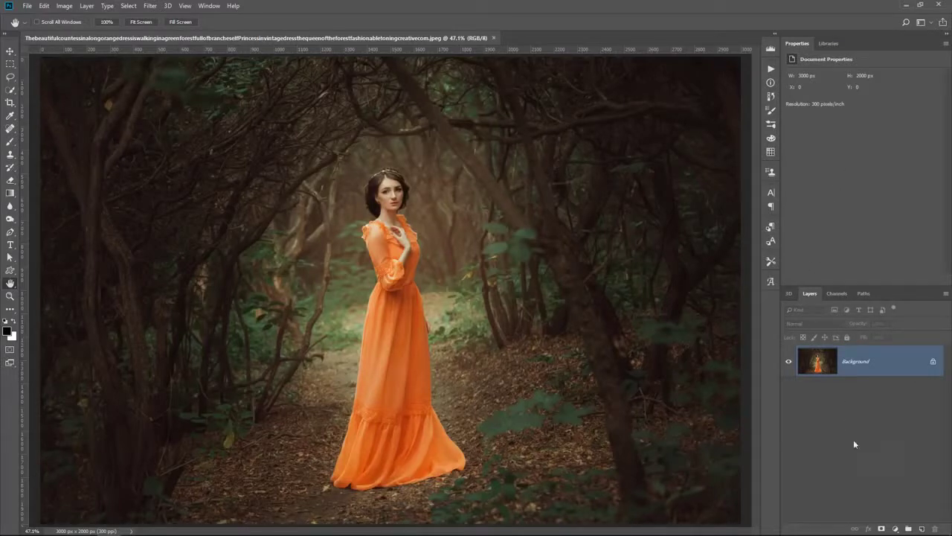
- Add a Curves adjustment layer above the forest portrait and delete its layer mask
click(894, 528)
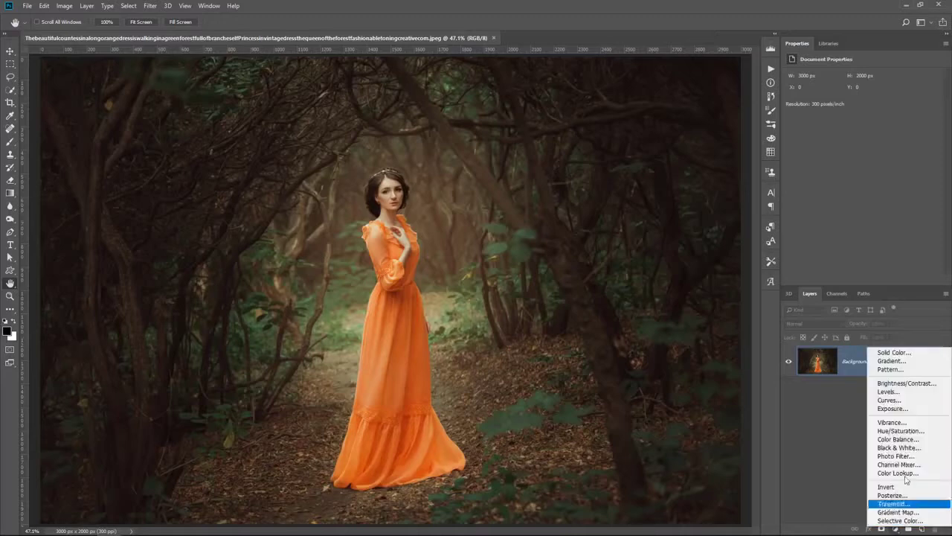
click(905, 409)
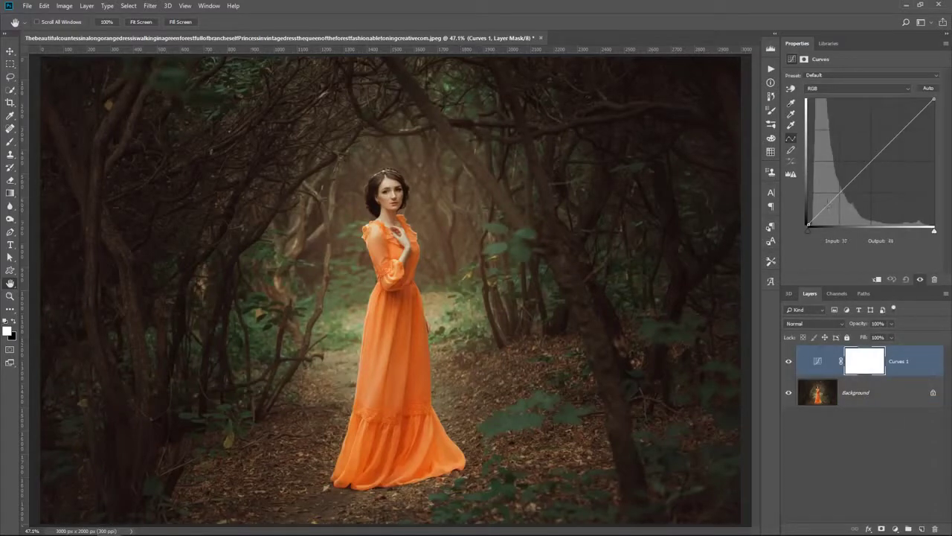
drag(827, 206, 845, 266)
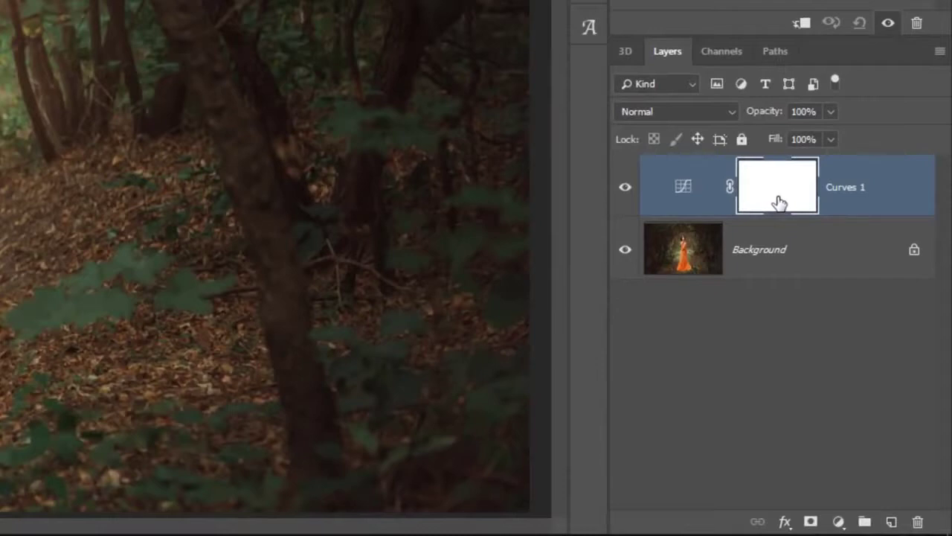
right_click(778, 201)
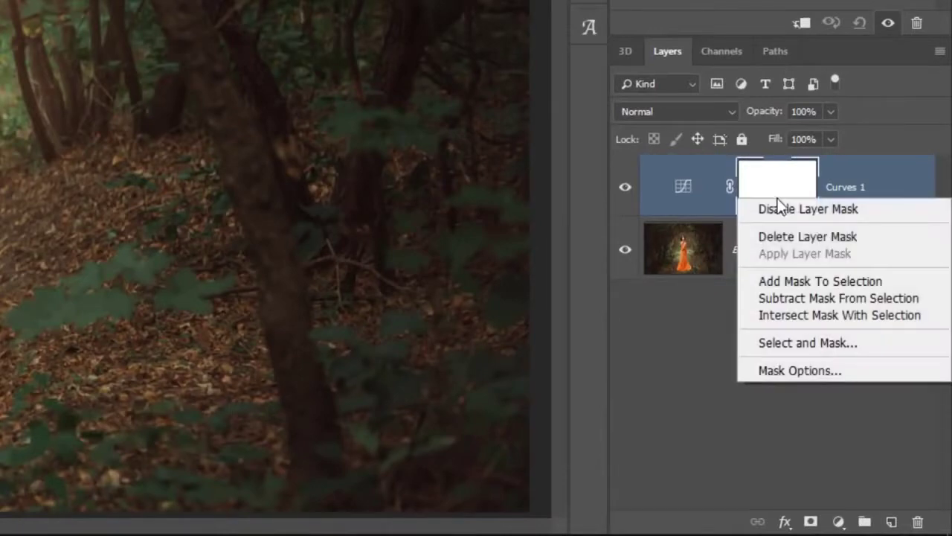
click(802, 236)
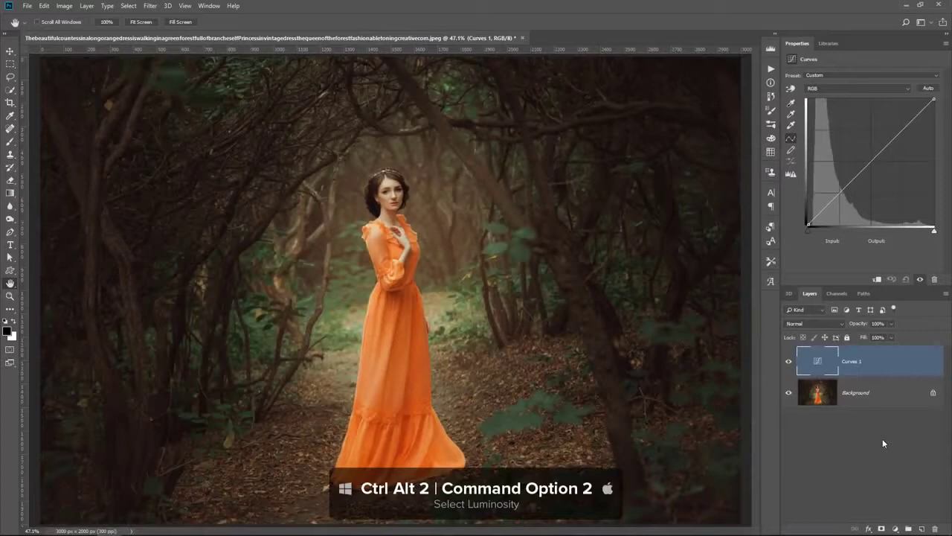
- Load the image's luminosity as a selection, turn it into the Curves 1 layer mask, and inspect the mask on the canvas
key(ctrl+alt+2)
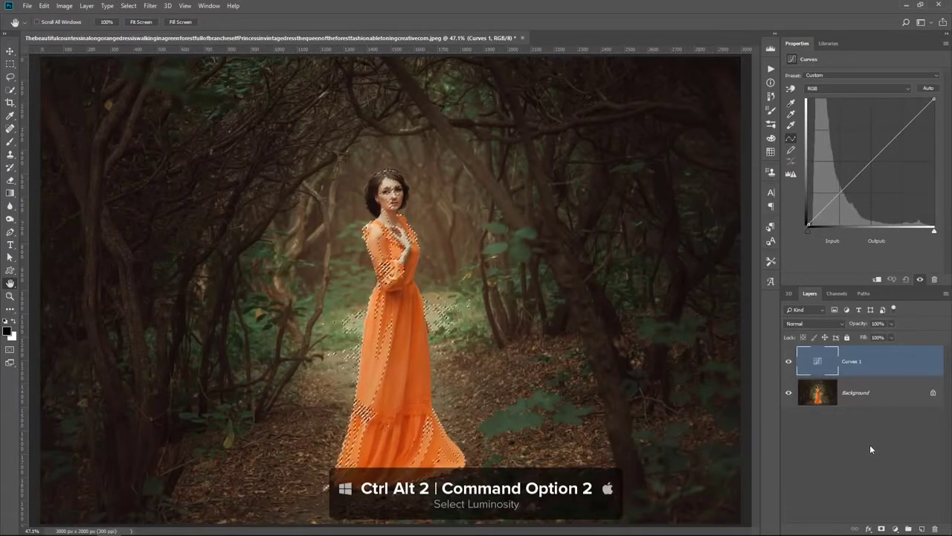
click(881, 529)
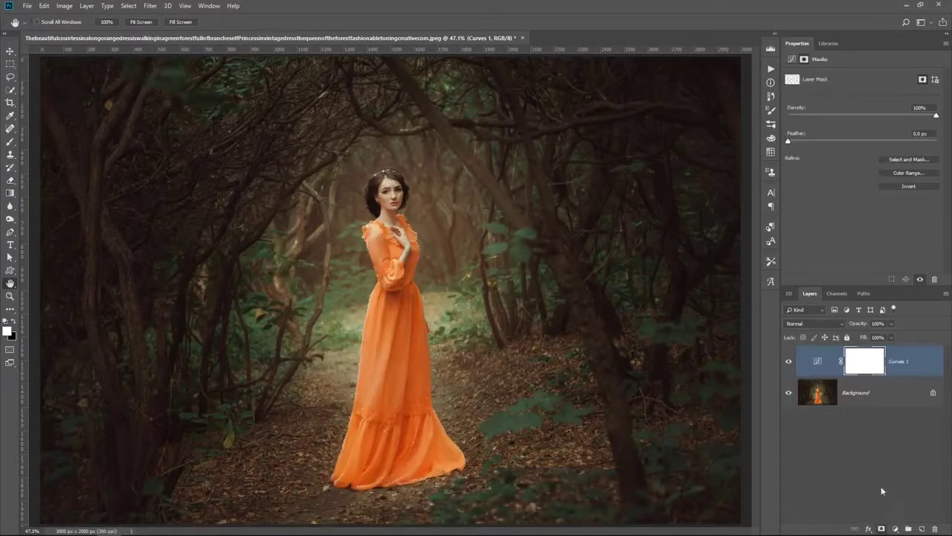
alt+click(865, 363)
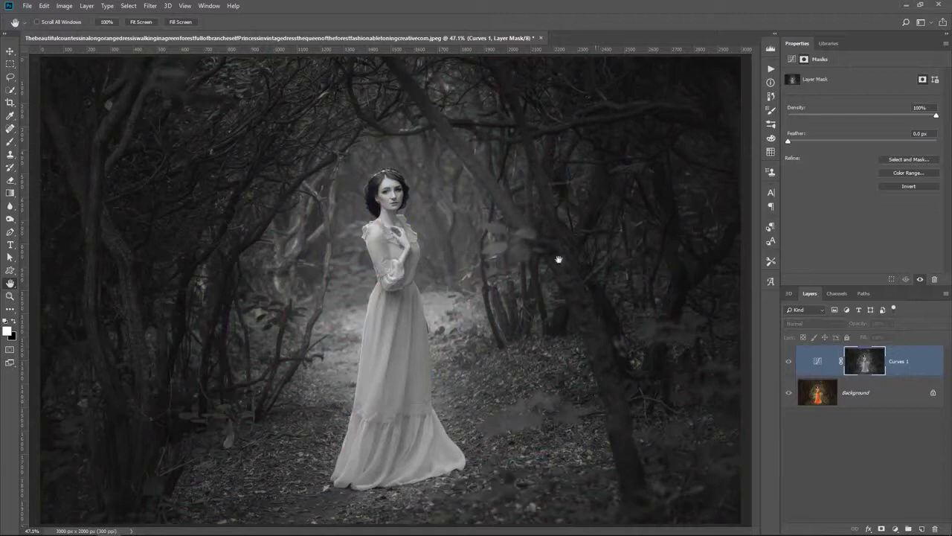
alt+click(859, 368)
- Test a curve point on Curves 1, remove it, and invert the adjustment's luminosity mask to target the shadows
click(817, 361)
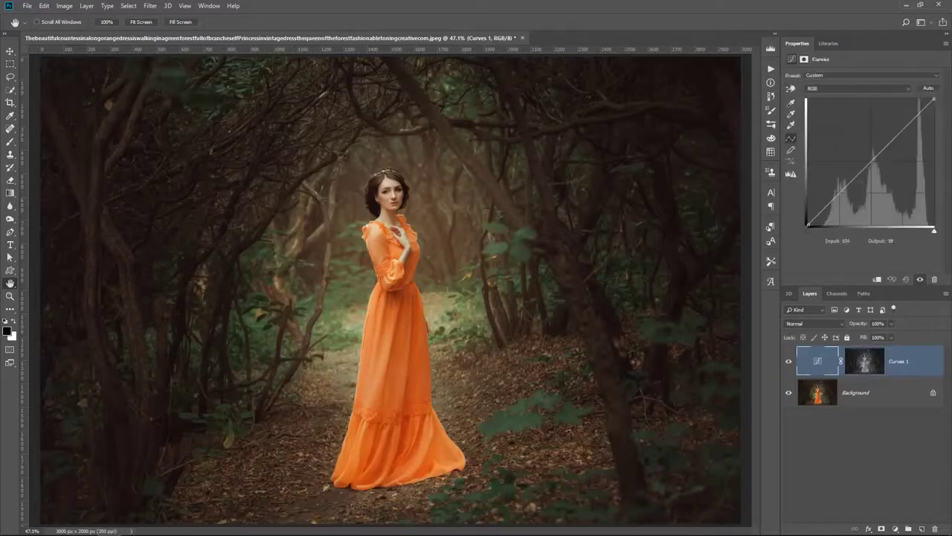
drag(847, 188, 859, 285)
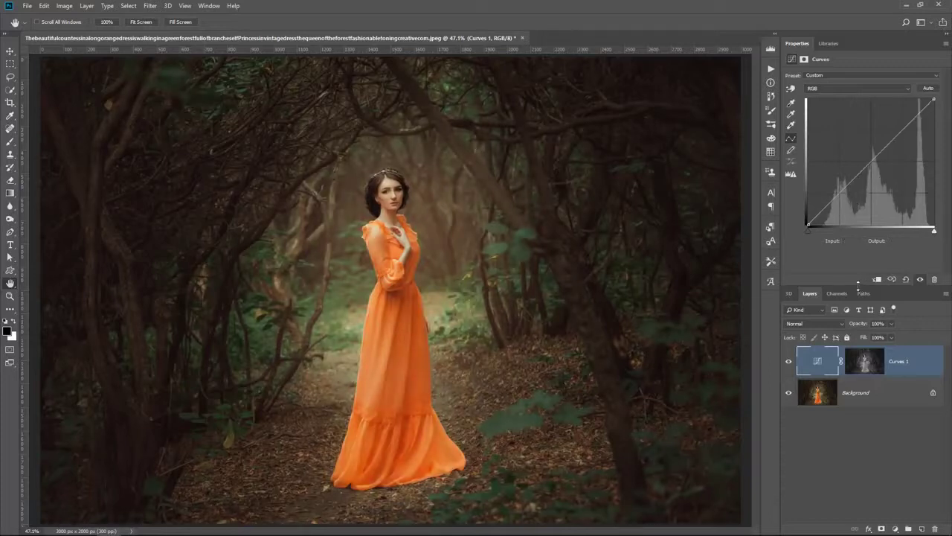
click(869, 363)
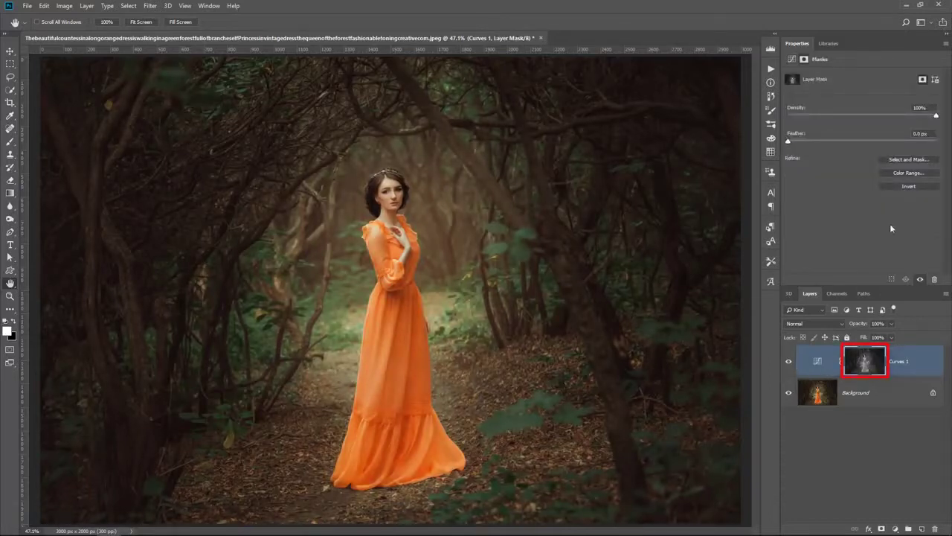
click(902, 187)
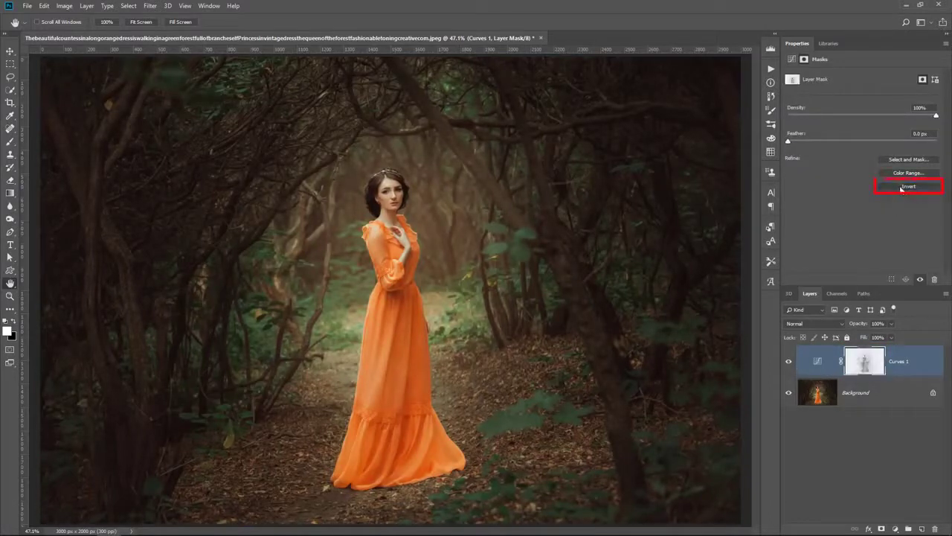
- Shape the Curves 1 curve with a shadow point lowered to output 27 and a brighter point at input 143, output 154
click(819, 363)
drag(831, 200, 836, 210)
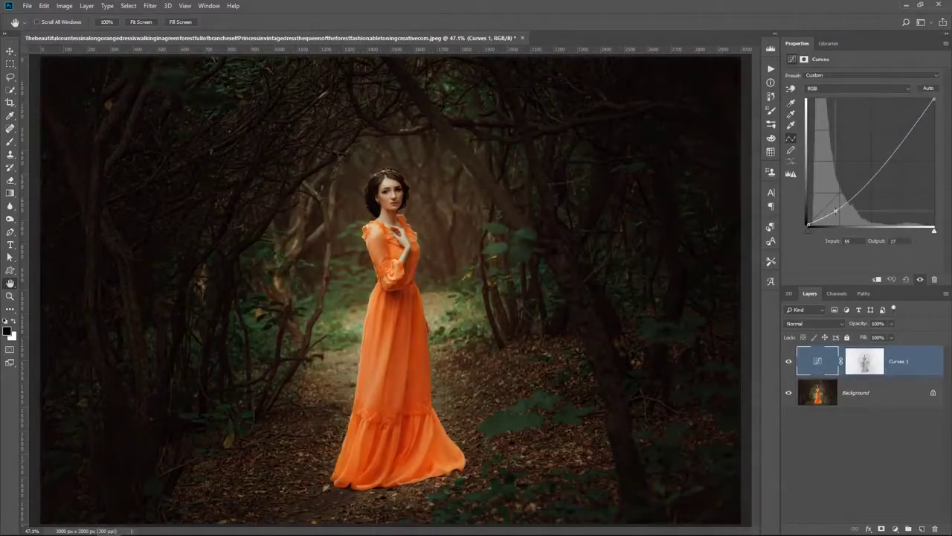
drag(869, 172, 882, 148)
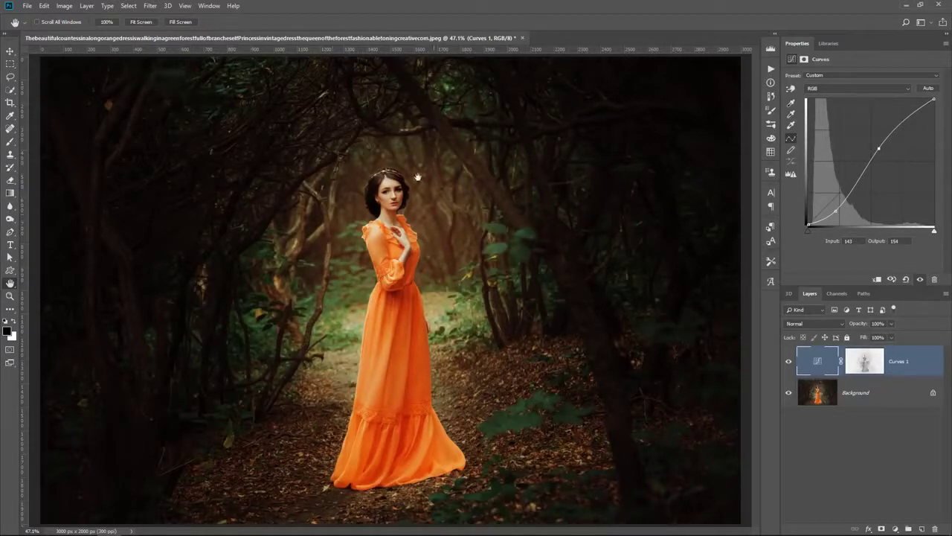
- Compare the image with and without Curves 1, and steepen its curve to an extreme contrast with the shadow point at input 85, output 24
click(789, 362)
click(789, 363)
drag(879, 150, 865, 113)
drag(834, 211, 850, 215)
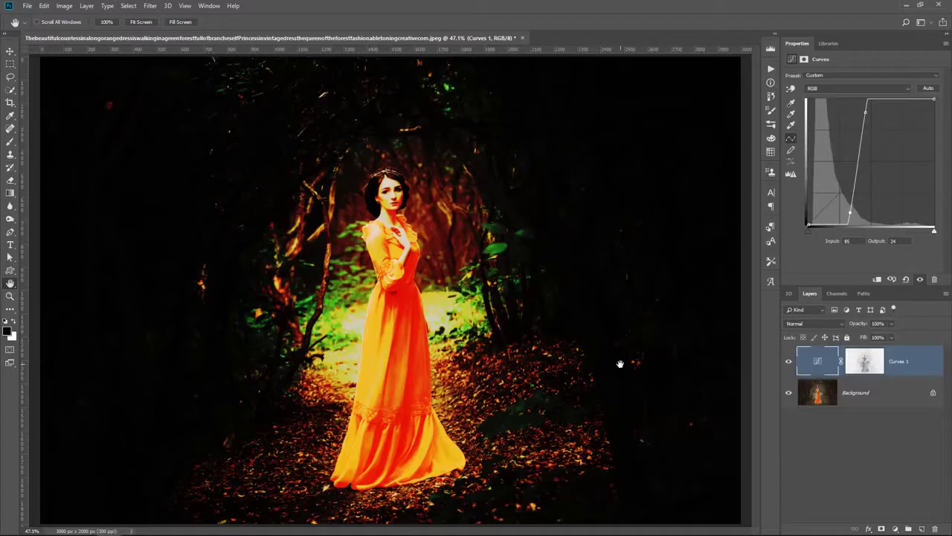
- Inspect the dress and skin colors up close with Curves 1 hidden and shown
key(z)
click(392, 251)
click(392, 251)
click(391, 251)
click(391, 251)
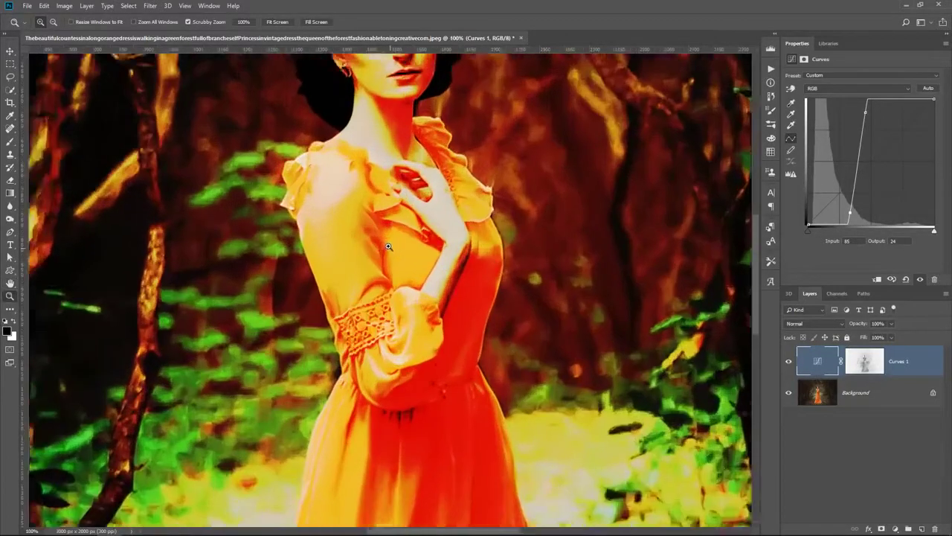
click(790, 361)
click(789, 361)
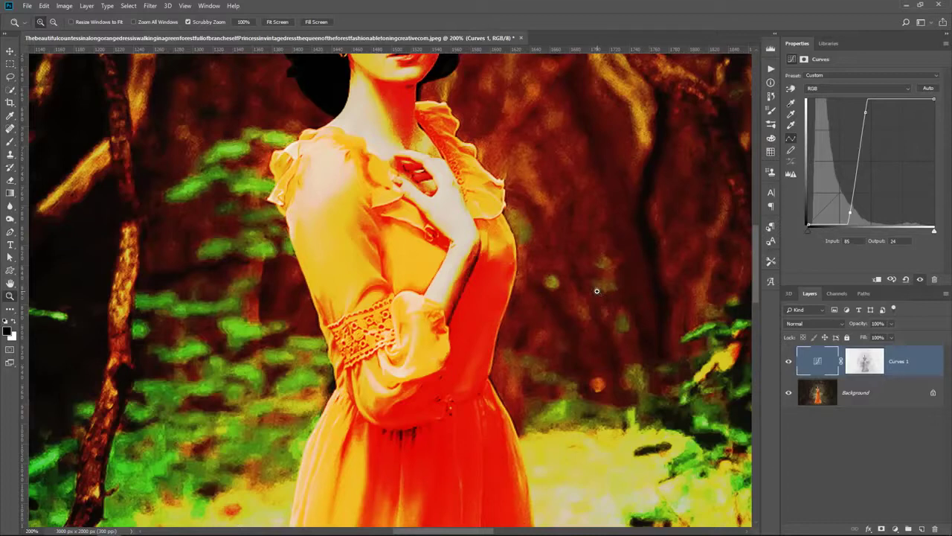
- Set the Curves 1 blend mode to Luminosity, comparing it against Normal before keeping Luminosity
click(796, 323)
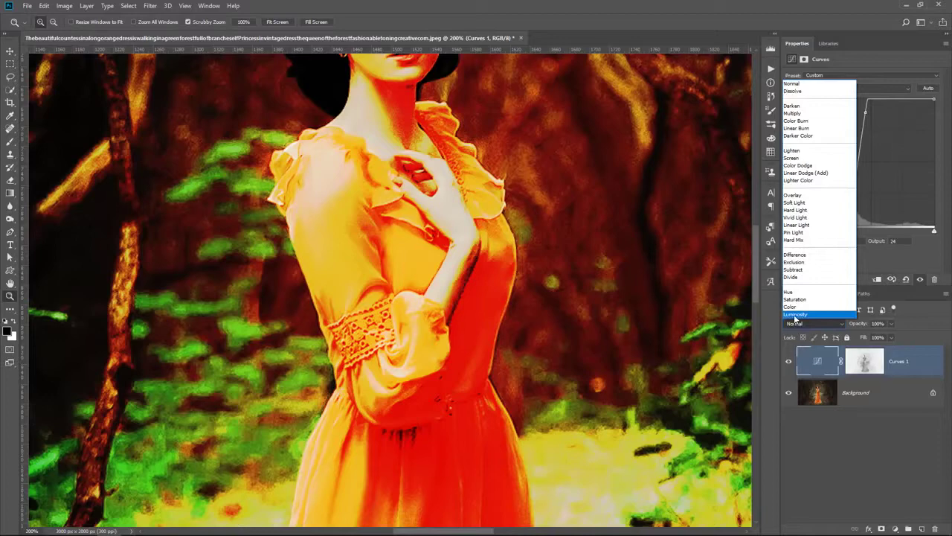
click(795, 315)
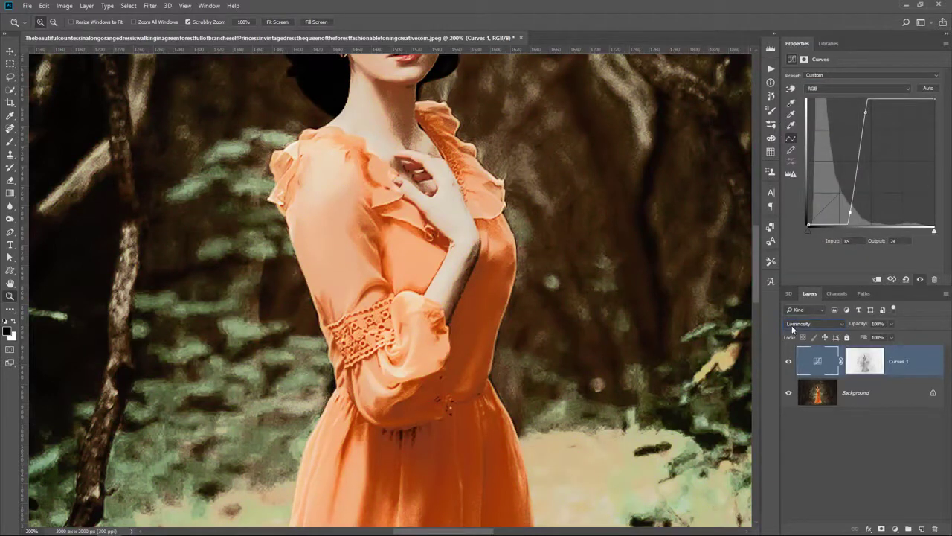
click(791, 325)
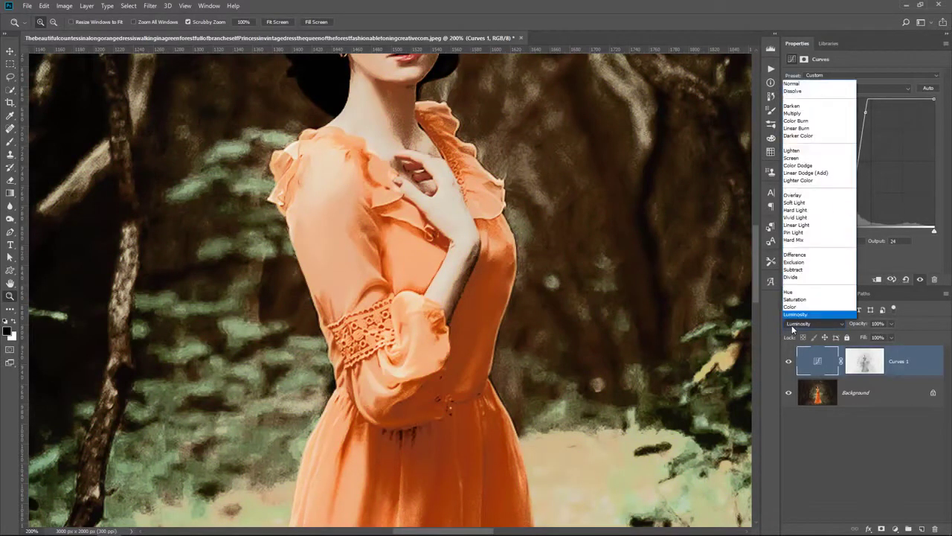
click(795, 84)
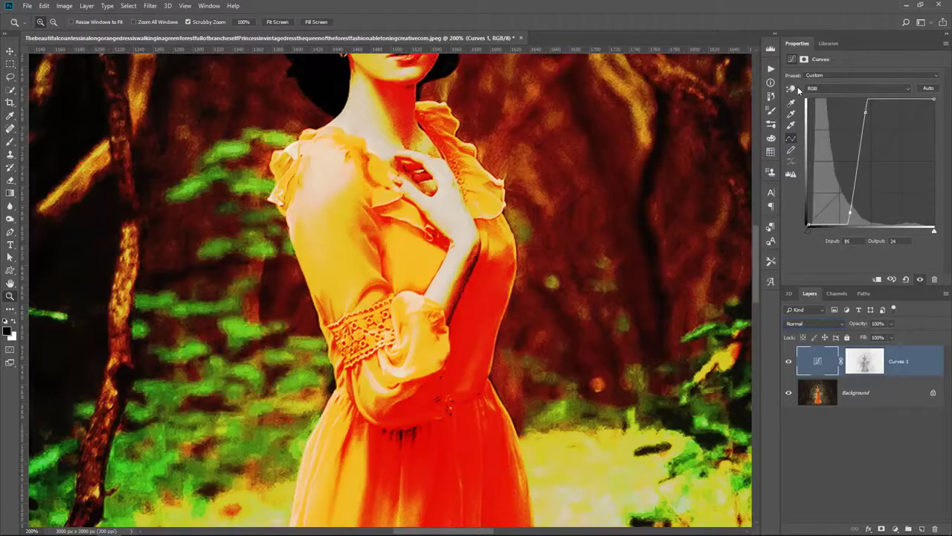
click(811, 322)
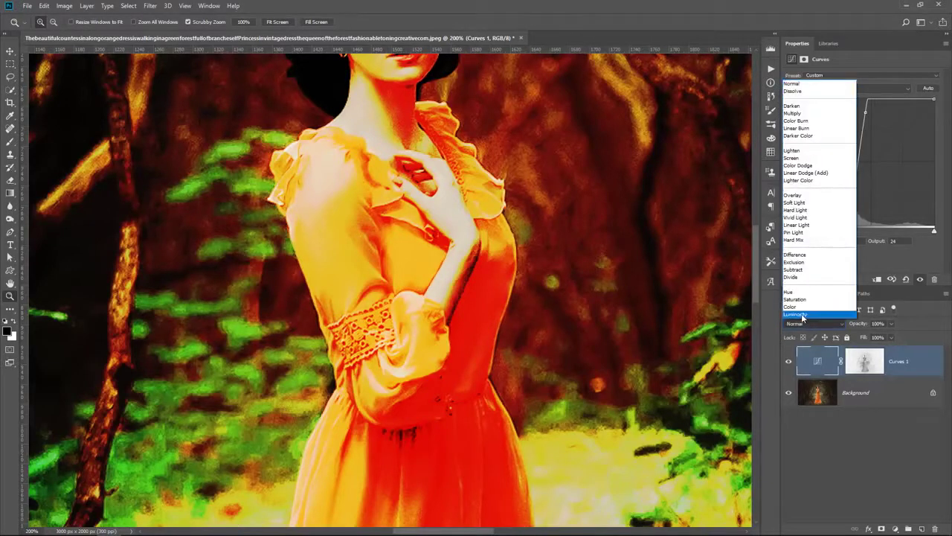
click(802, 314)
right_click(532, 295)
click(564, 302)
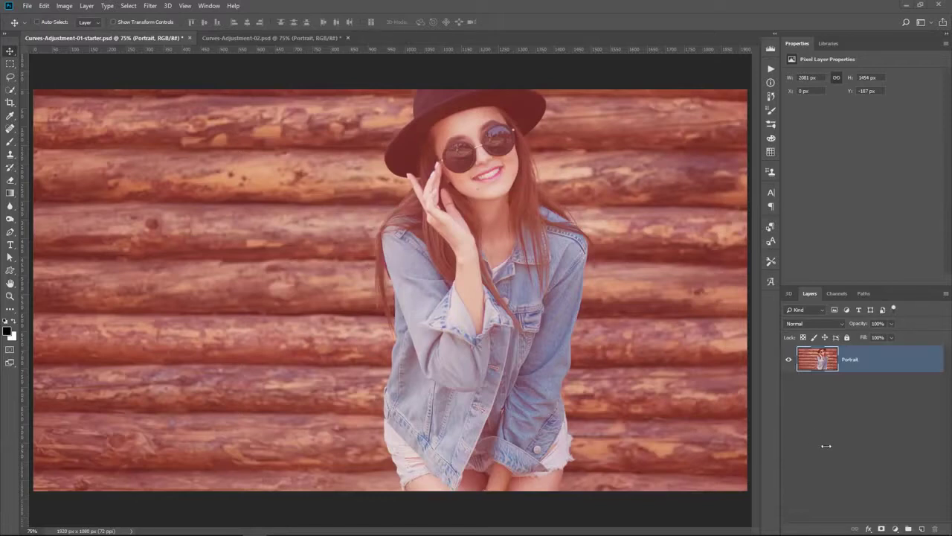
- Add an auto-corrected Curves adjustment layer above the log-wall portrait and open its Auto Color Correction Options
click(895, 529)
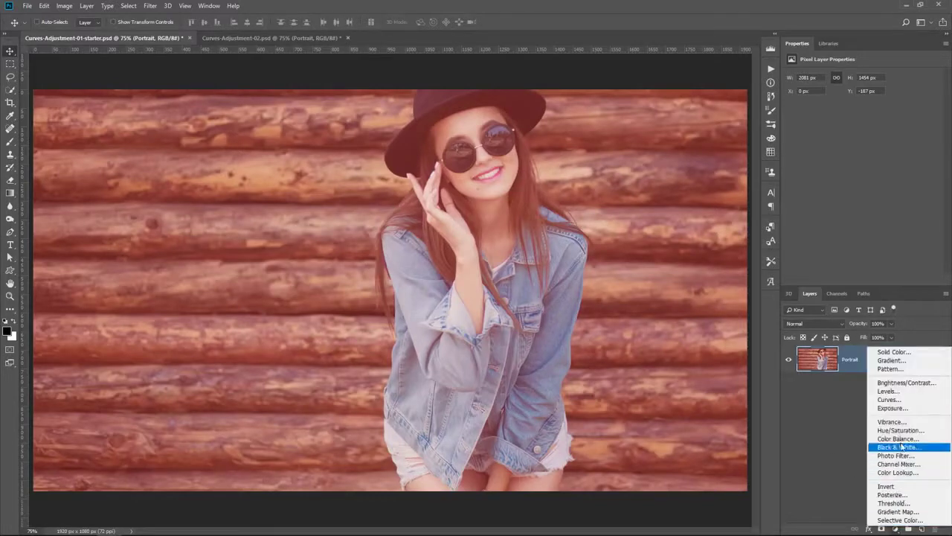
click(907, 402)
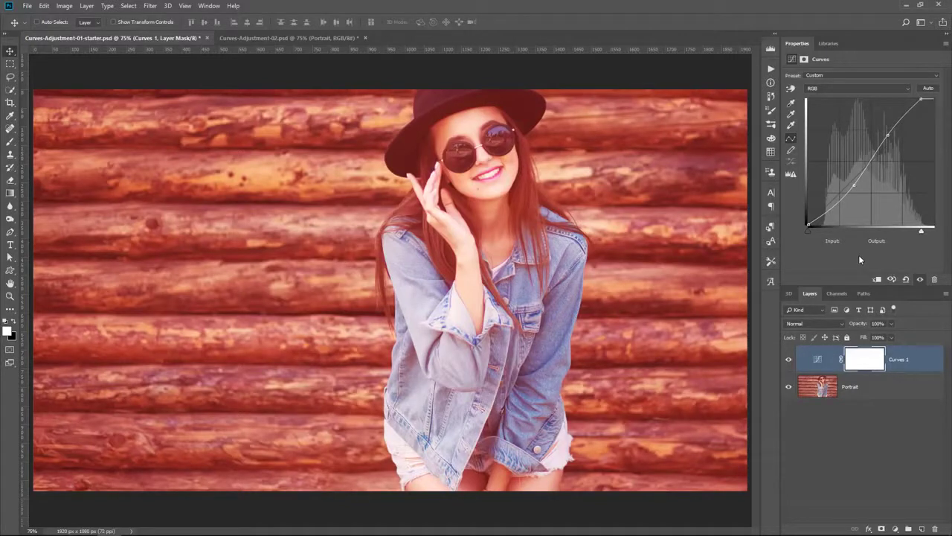
click(945, 44)
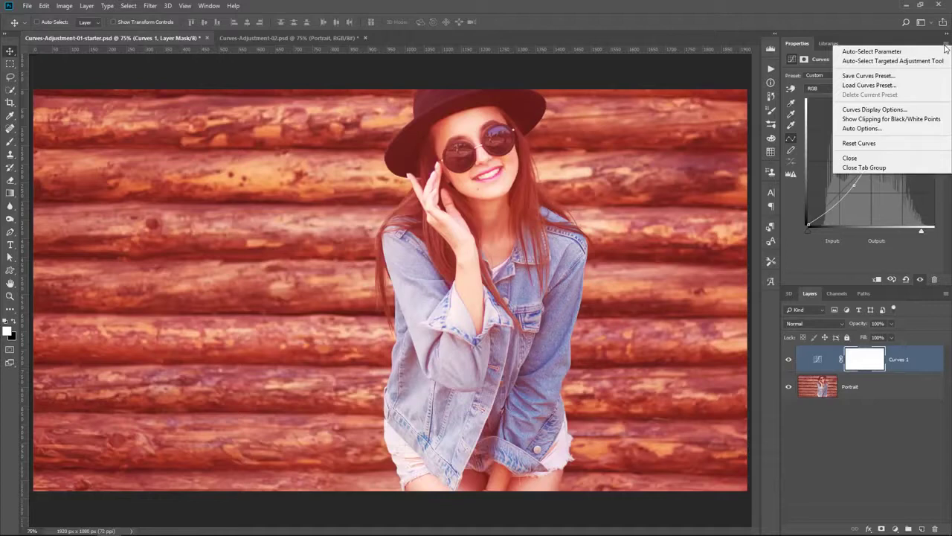
click(904, 128)
drag(588, 66, 669, 78)
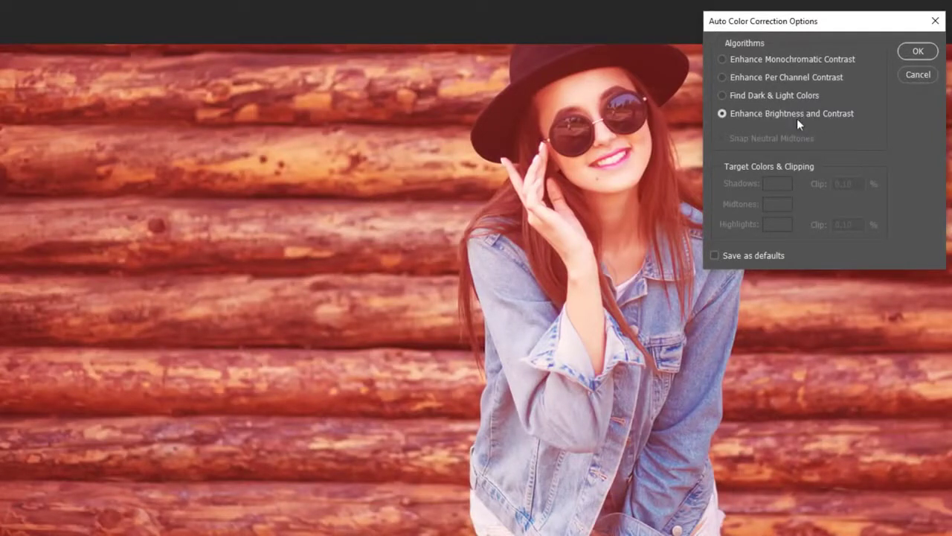
- Set the auto correction to Find Dark & Light Colors with Snap Neutral Midtones, and save these options as defaults
click(777, 59)
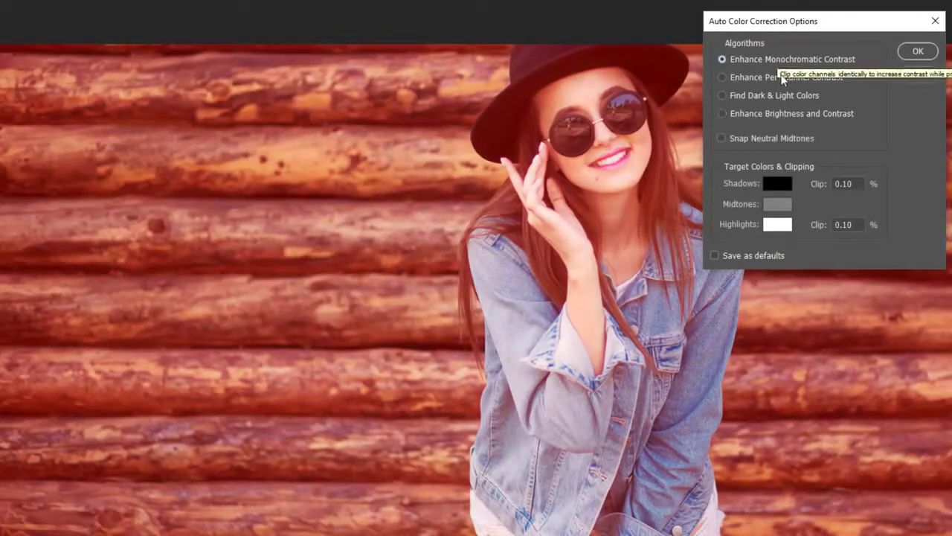
click(722, 95)
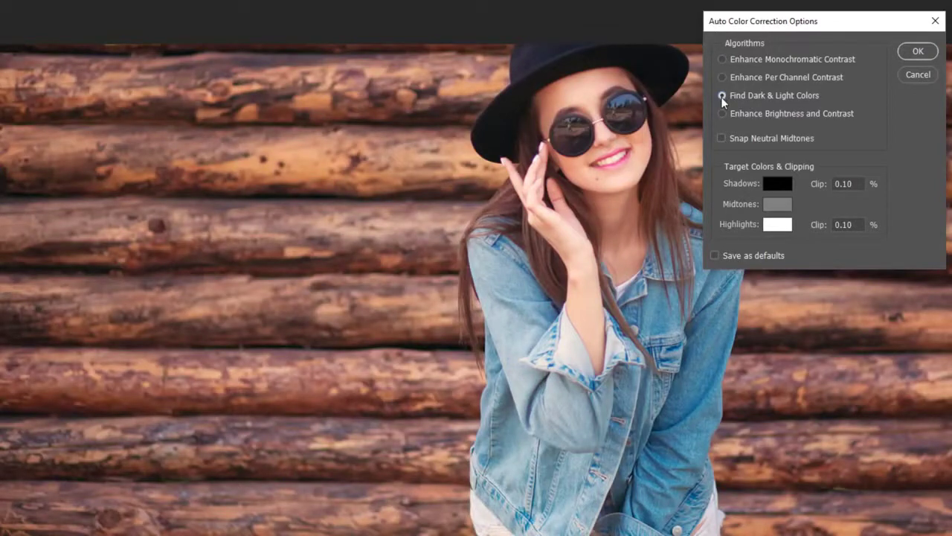
click(720, 139)
click(714, 255)
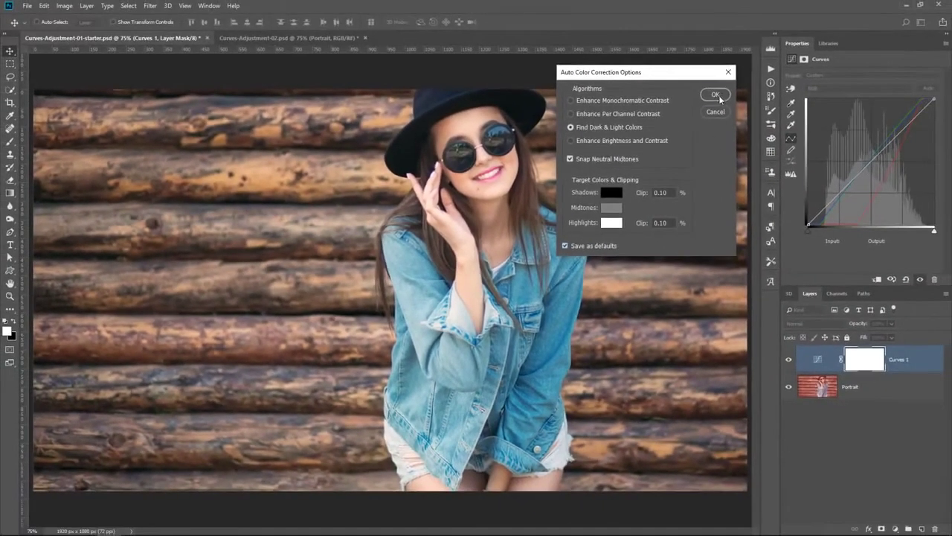
click(715, 95)
- Replace Curves 1 with a new Curves adjustment layer, apply auto correction, and compare the portrait before and after
drag(817, 367, 935, 528)
click(895, 529)
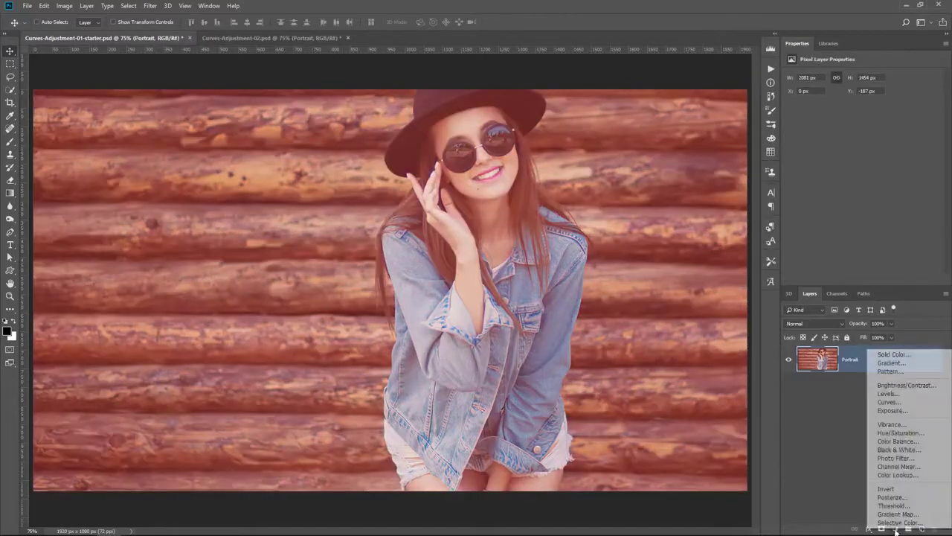
click(889, 402)
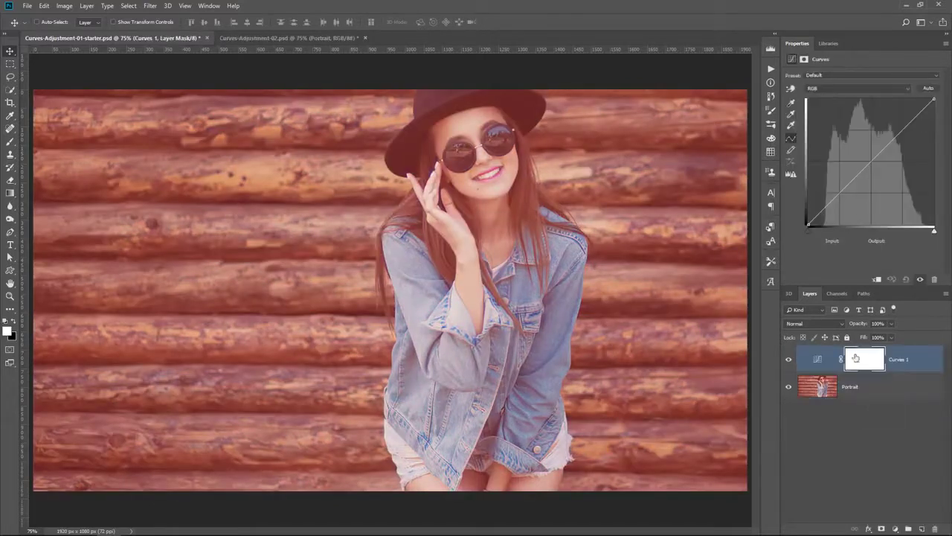
click(928, 88)
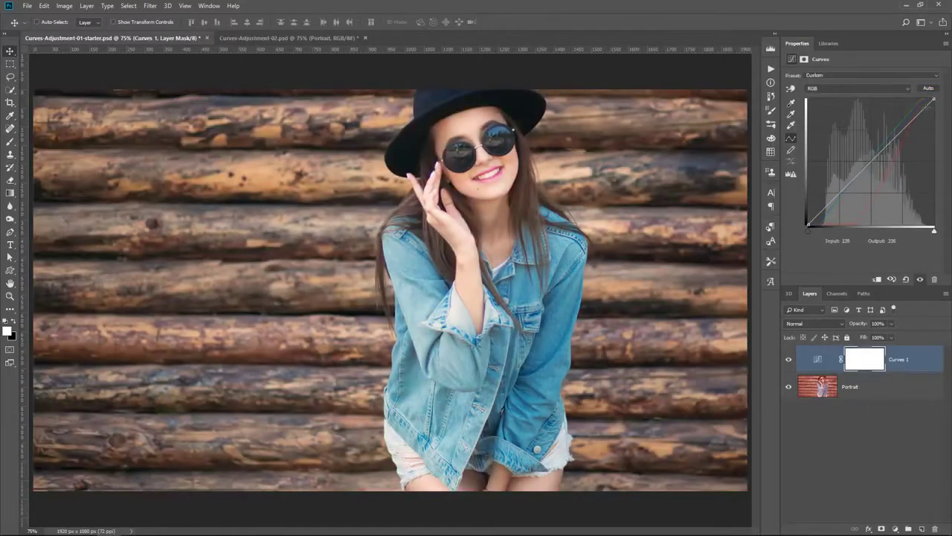
click(788, 359)
click(789, 359)
- In Curves-Adjustment-02.psd, add an auto-corrected Curves adjustment layer and sample the gray pavement as its gray point
click(295, 39)
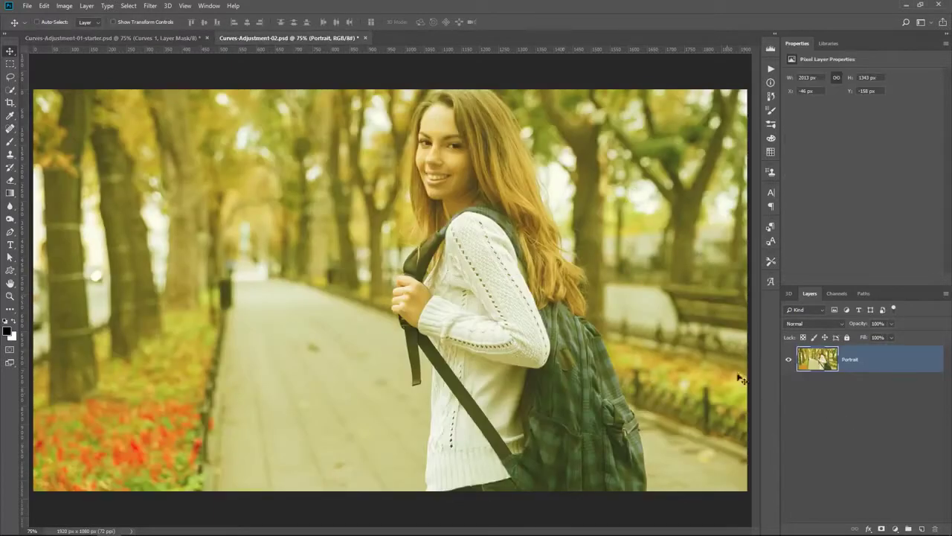
click(896, 530)
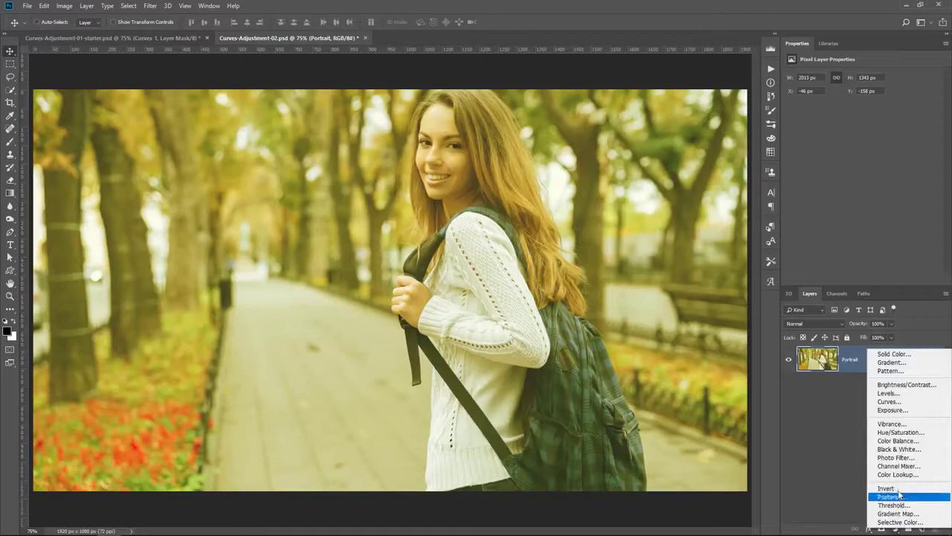
click(884, 405)
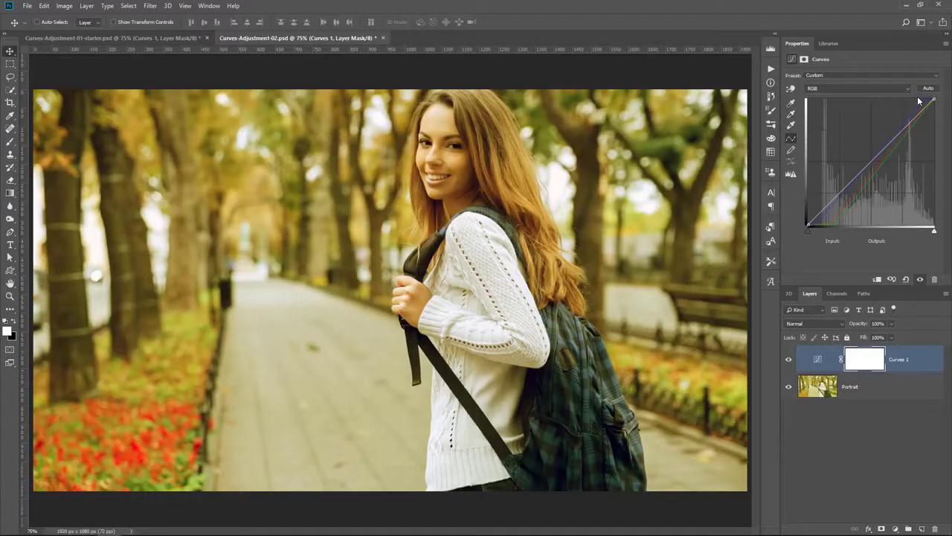
click(792, 114)
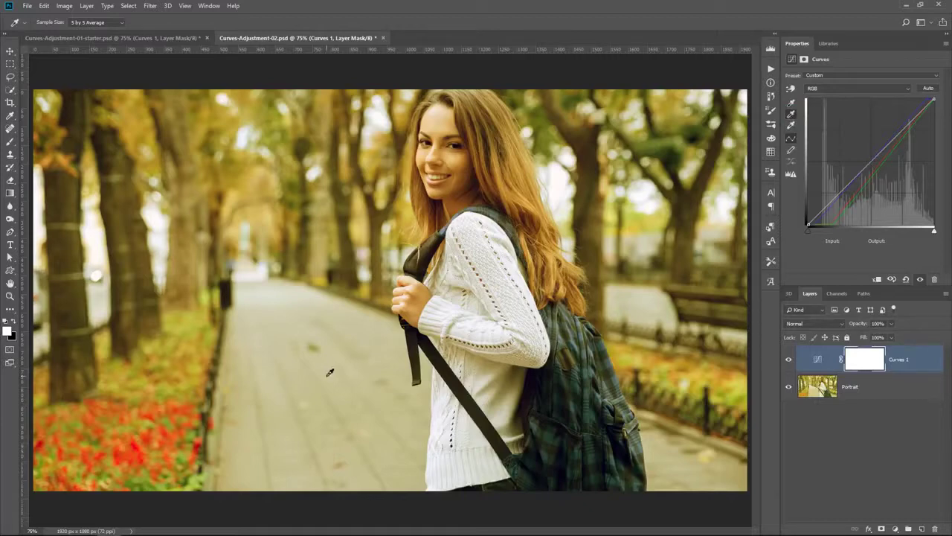
click(326, 375)
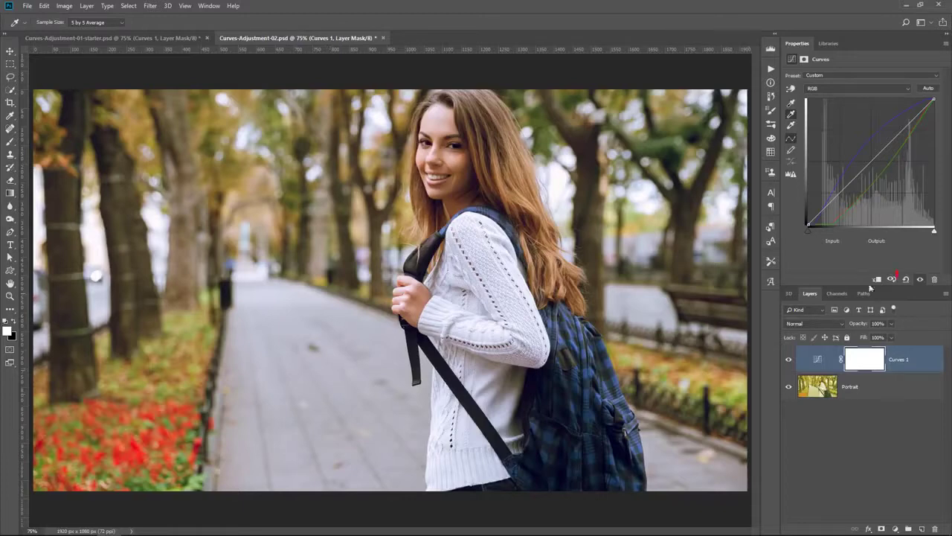
- Reset the curve and try sampling the pavement as the gray point without auto correction
click(906, 281)
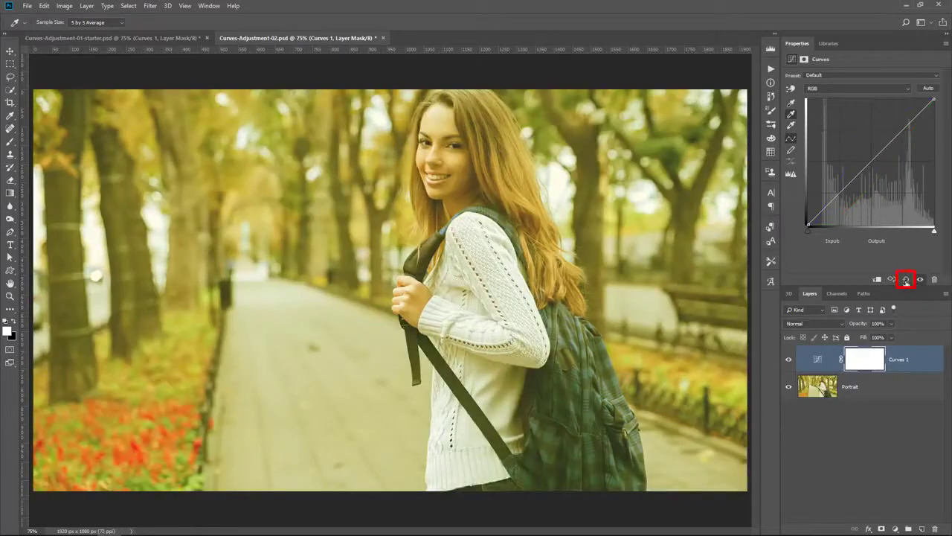
click(791, 117)
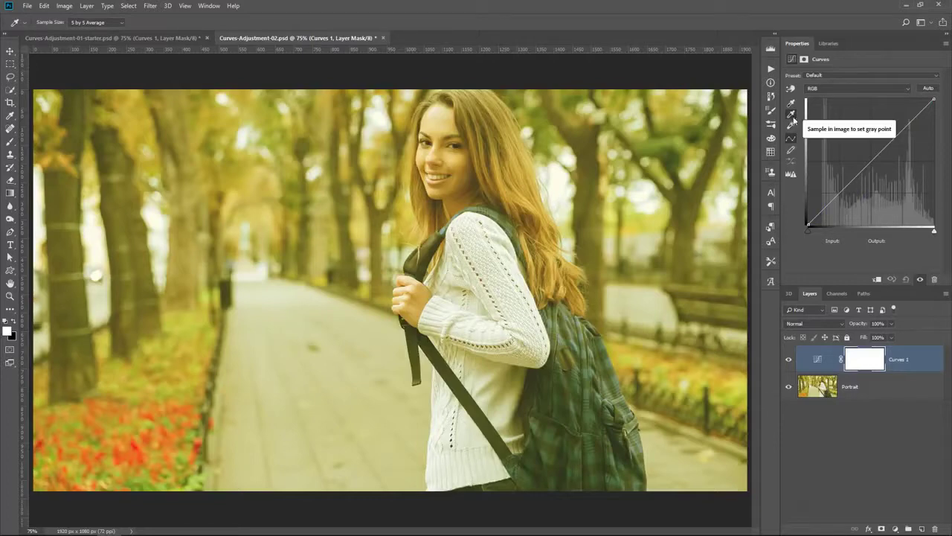
click(322, 370)
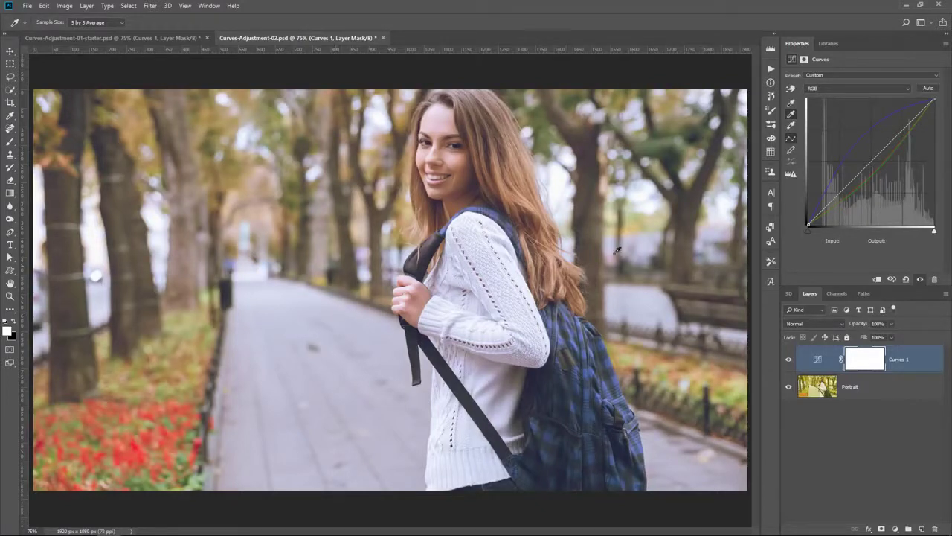
- Reapply auto correction to Curves 1 and set the gray point from the pavement beside the woman
click(928, 90)
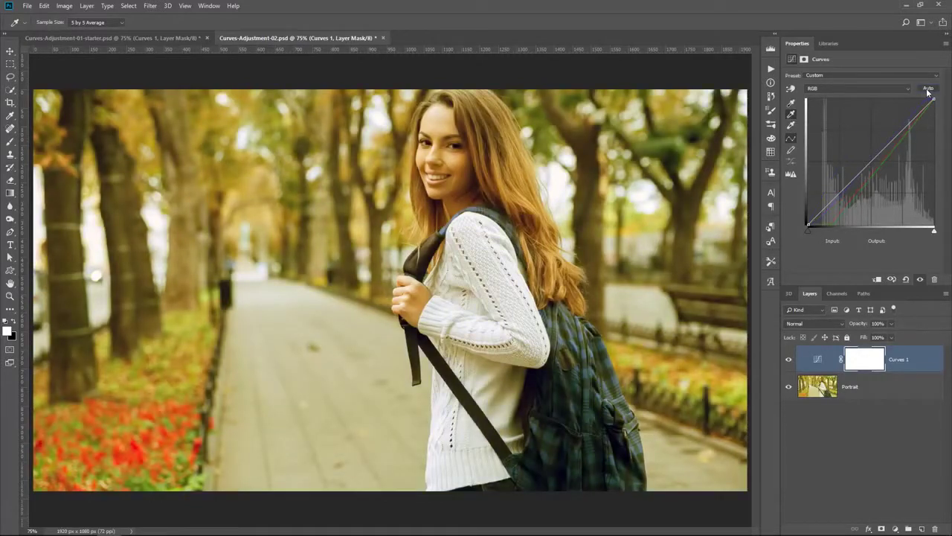
click(791, 114)
click(360, 386)
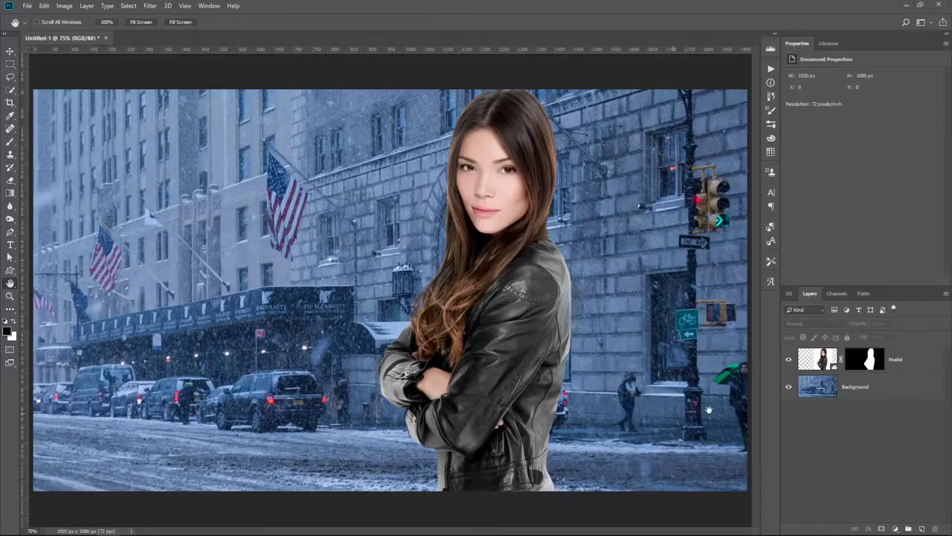
- Examine the Model layer by hiding and showing it, and by disabling and re-enabling its layer mask
click(919, 370)
click(790, 364)
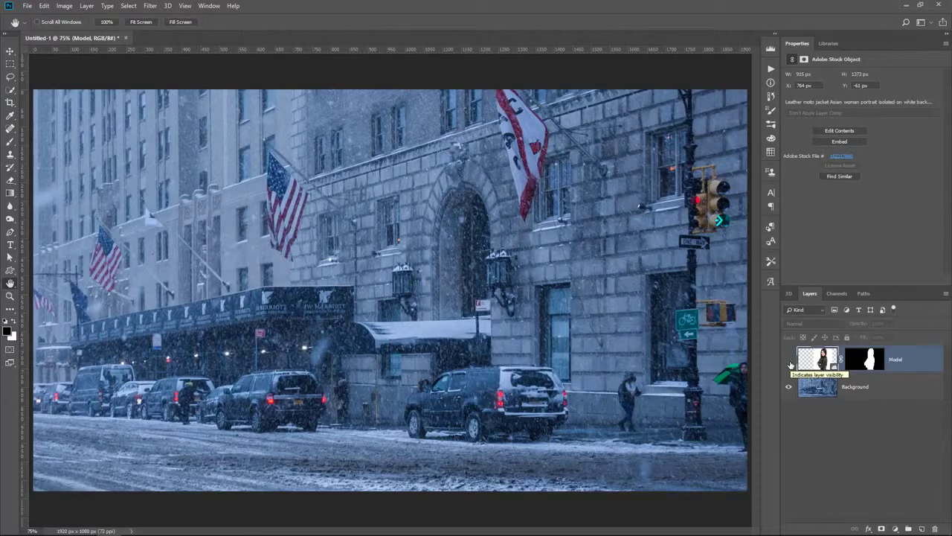
click(790, 361)
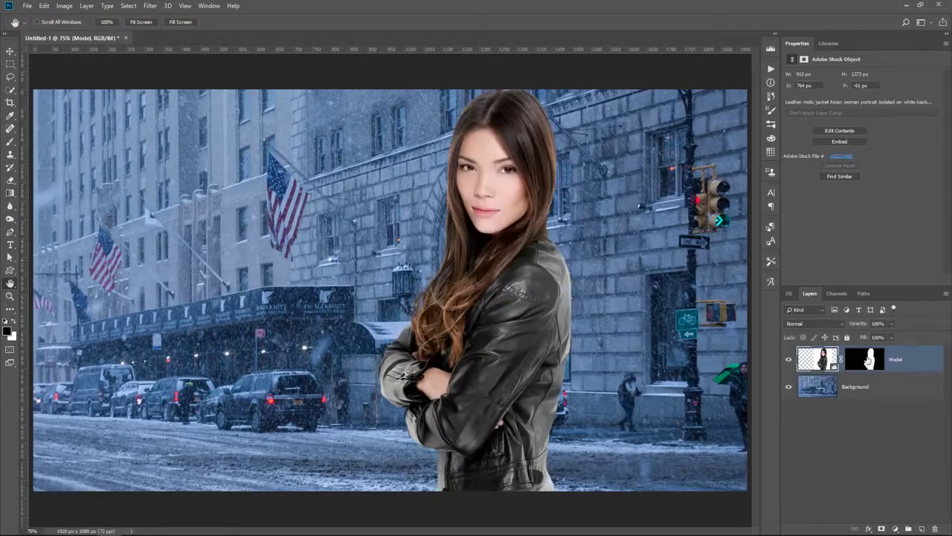
shift+click(870, 361)
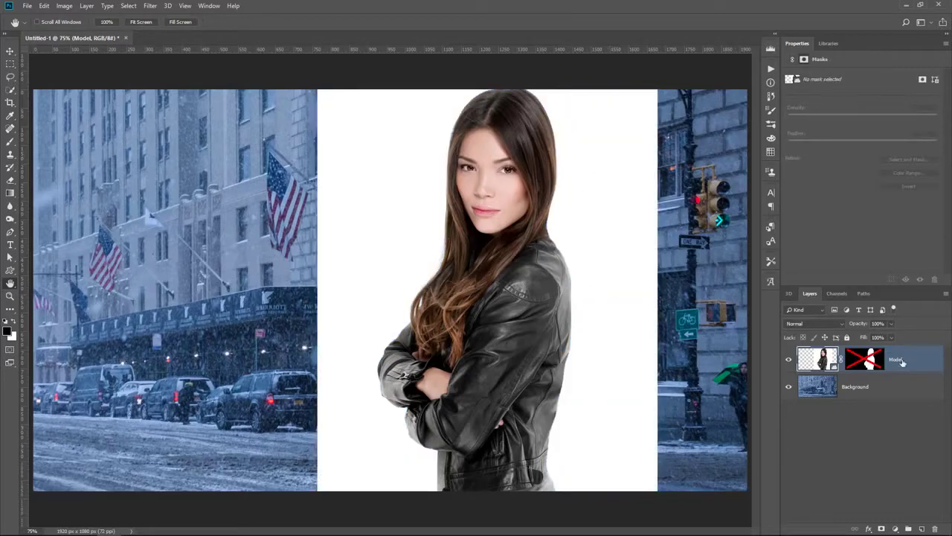
shift+click(850, 368)
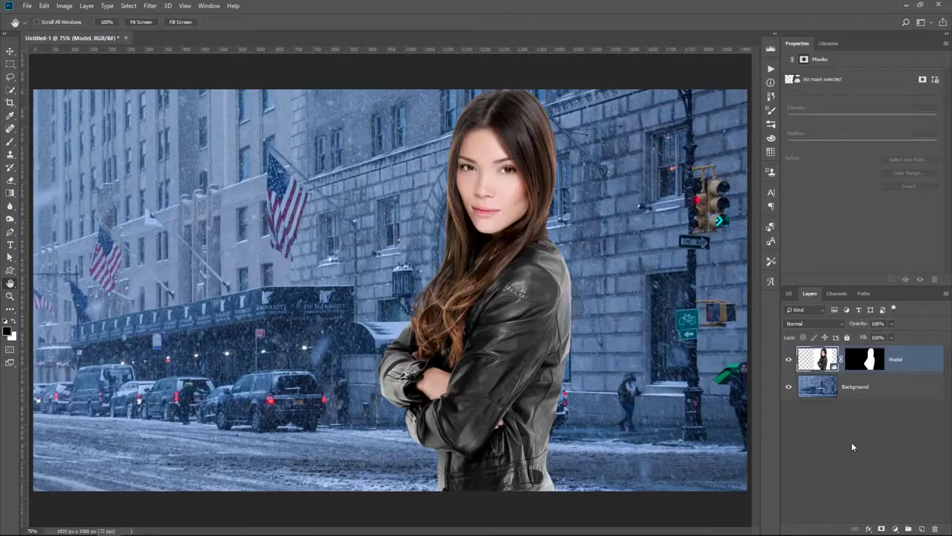
- Add a Curves adjustment layer above the Model layer in the snowy street composite
click(895, 529)
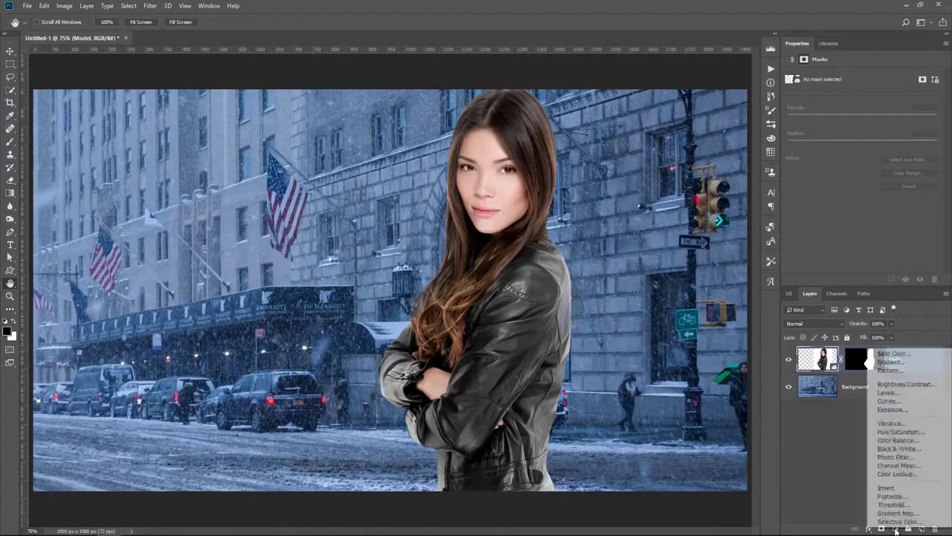
click(890, 402)
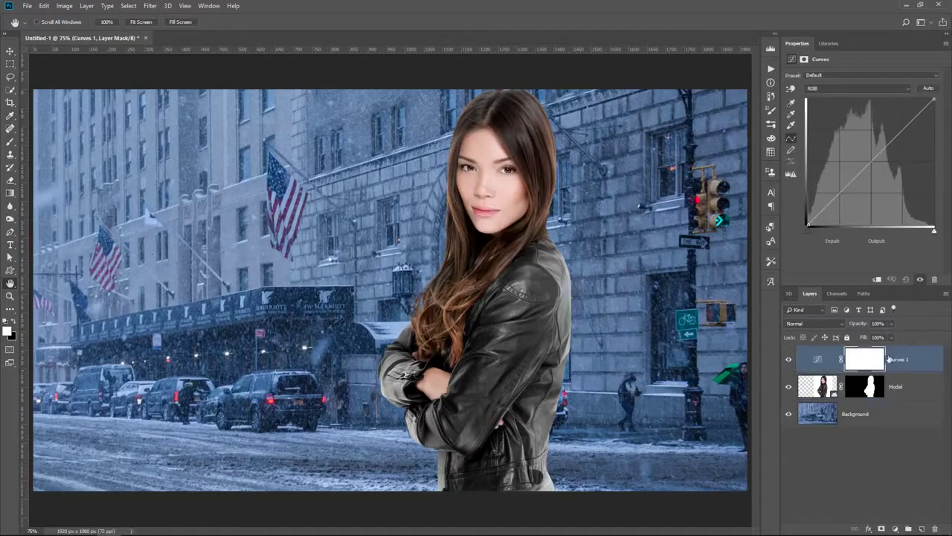
- Clip the Curves 1 adjustment to the Model layer so it affects only the woman
click(878, 279)
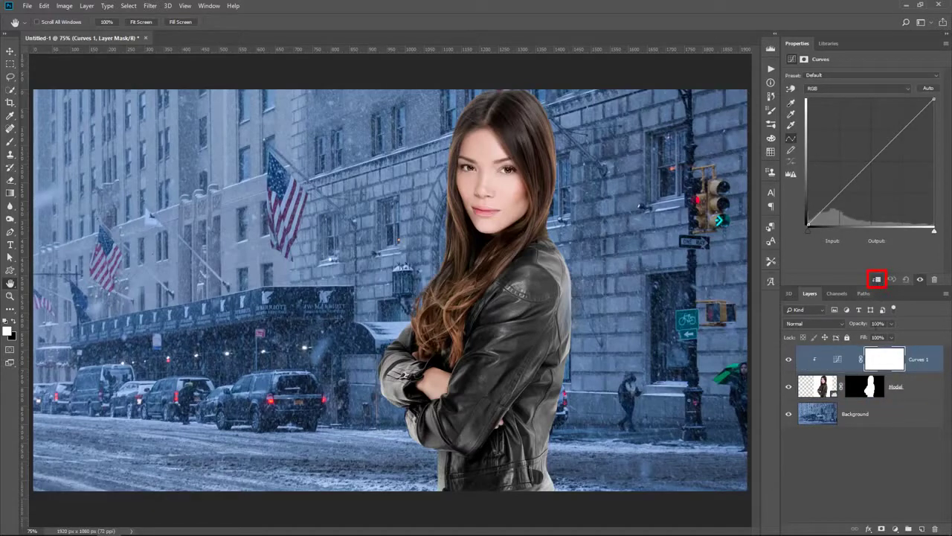
- Try a steep contrast curve on the clipped adjustment, toggle layer visibility to compare, and remove the added curve points
mouse_move(856, 178)
mouse_down()
mouse_move(856, 206)
mouse_move(862, 174)
mouse_up()
click(791, 388)
click(791, 388)
click(791, 360)
click(791, 360)
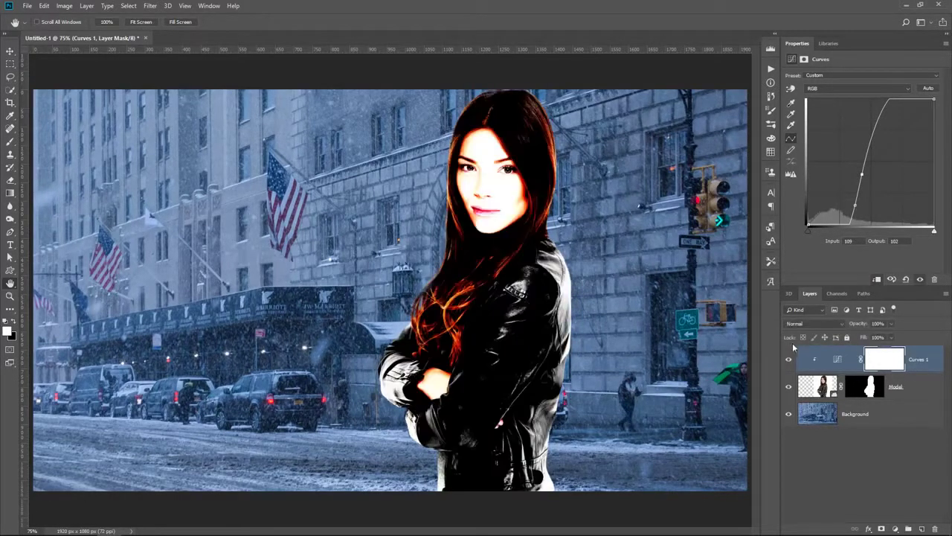
drag(856, 206, 866, 246)
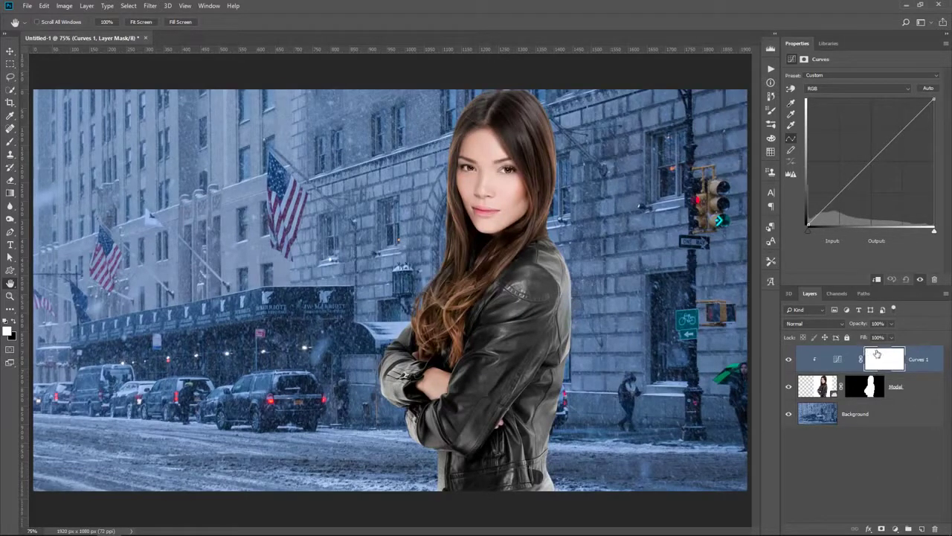
- Open the auto color correction options for the Curves 1 adjustment and turn off Snap Neutral Midtones
click(836, 365)
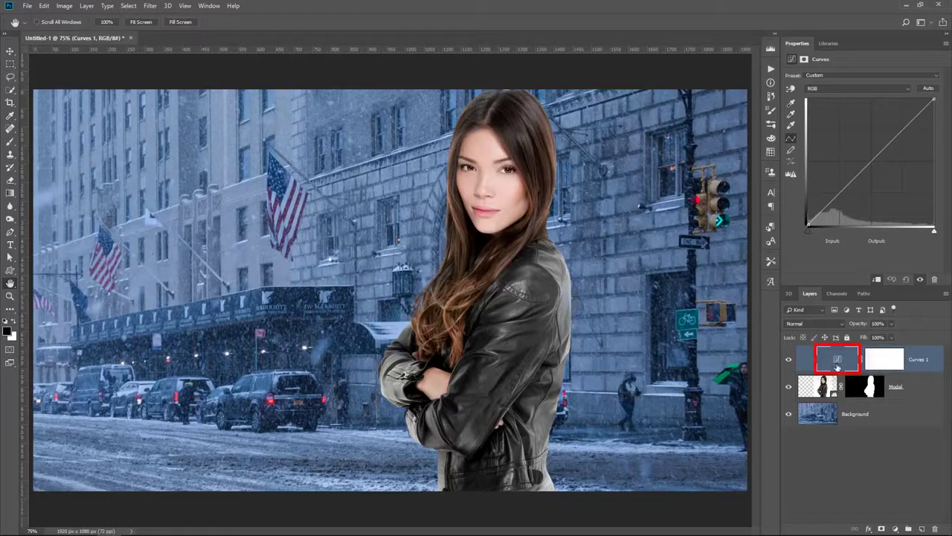
click(880, 364)
click(841, 369)
key(alt)
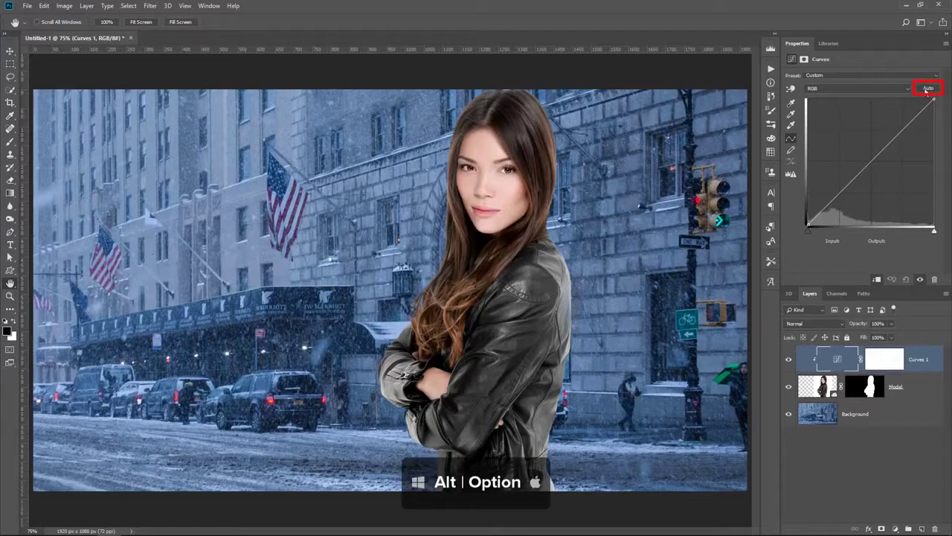
alt+click(928, 89)
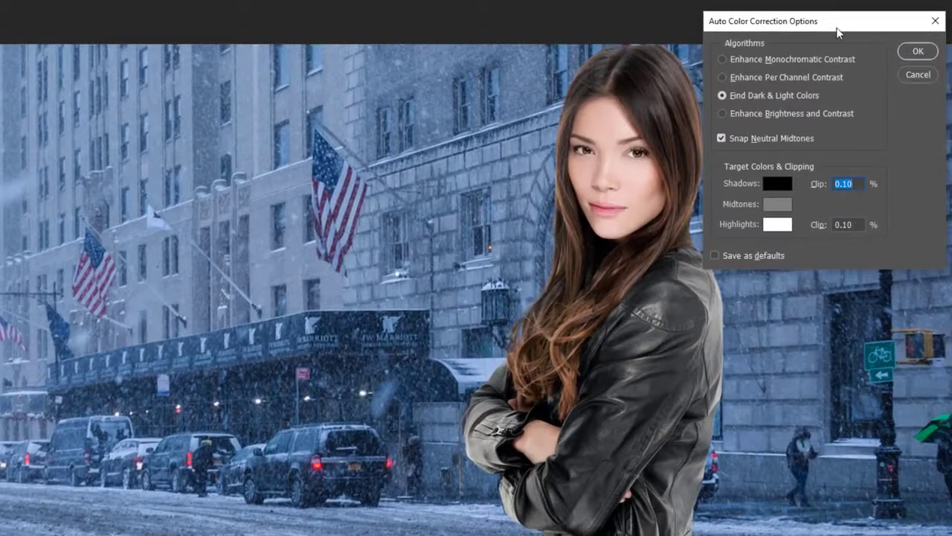
click(721, 138)
- Sample the target shadow color from the dark area under the hotel awning and darken it to 0e1b2c
click(778, 184)
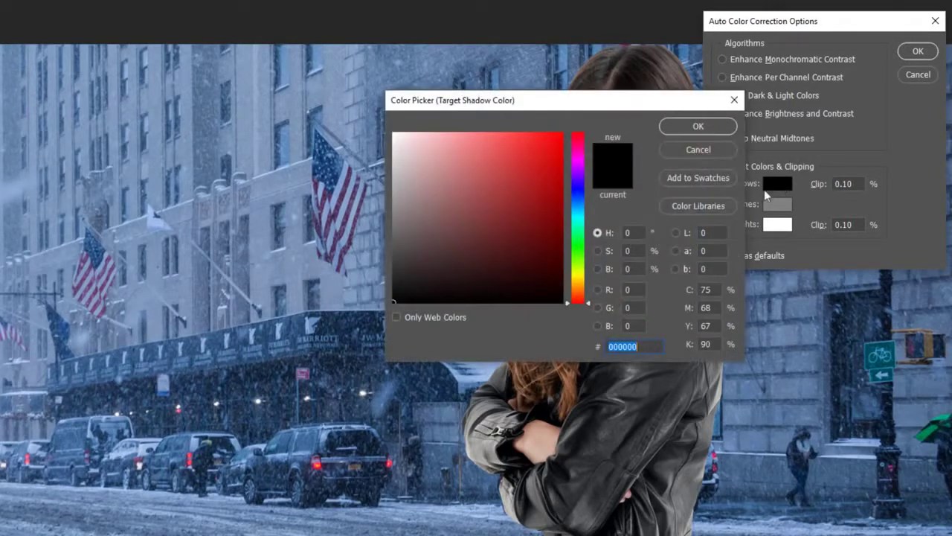
click(262, 372)
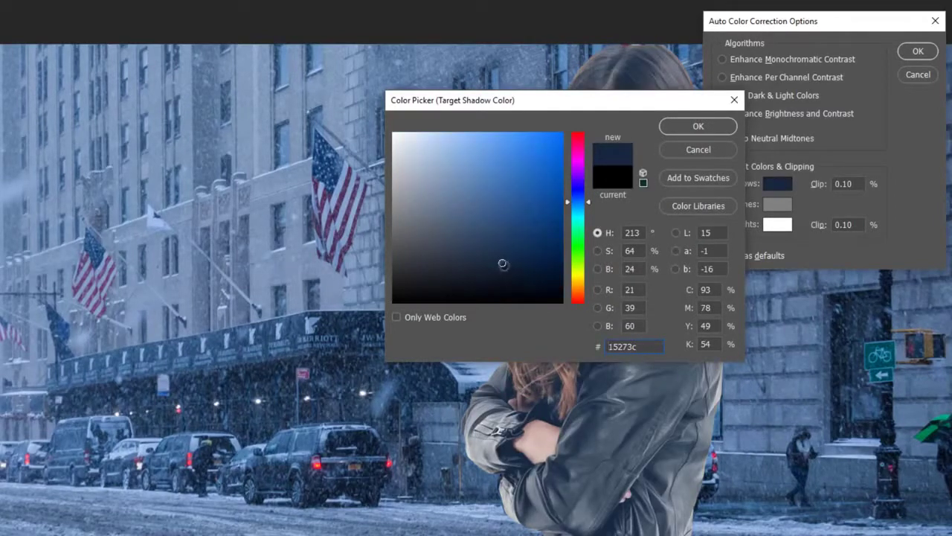
mouse_move(502, 263)
mouse_down()
mouse_move(502, 281)
mouse_move(501, 230)
mouse_move(499, 278)
mouse_move(501, 266)
mouse_move(510, 273)
mouse_up()
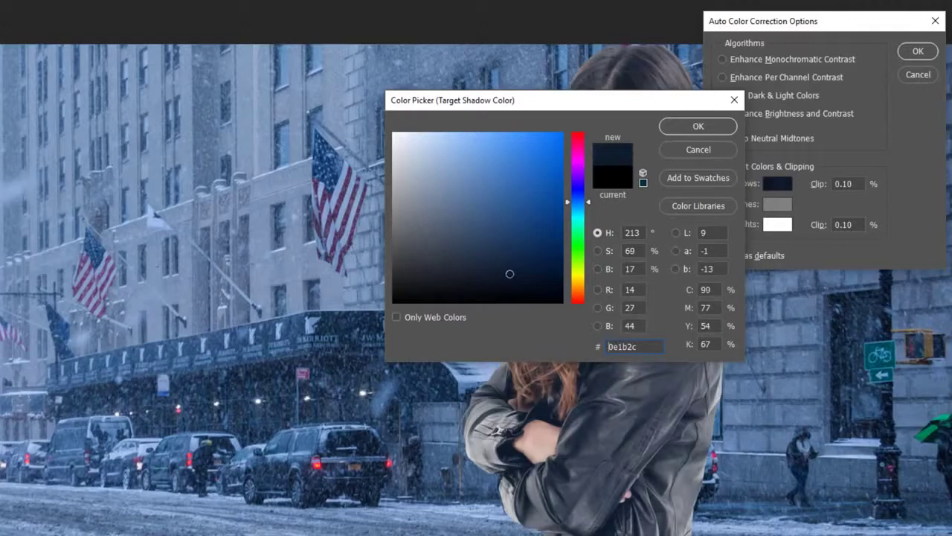
click(697, 129)
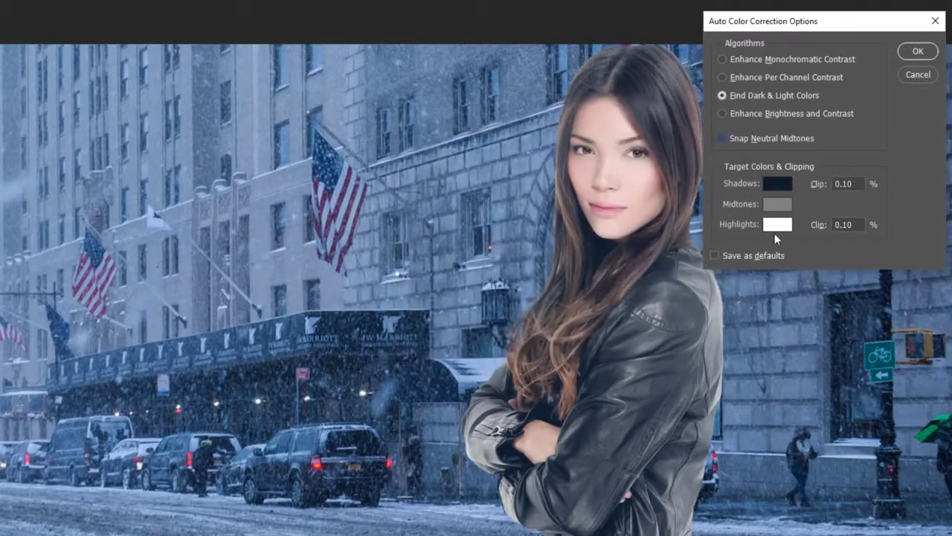
- Sample the target highlight color from the white flag, lighten it to bdd4fb, and apply the correction without saving defaults
click(771, 231)
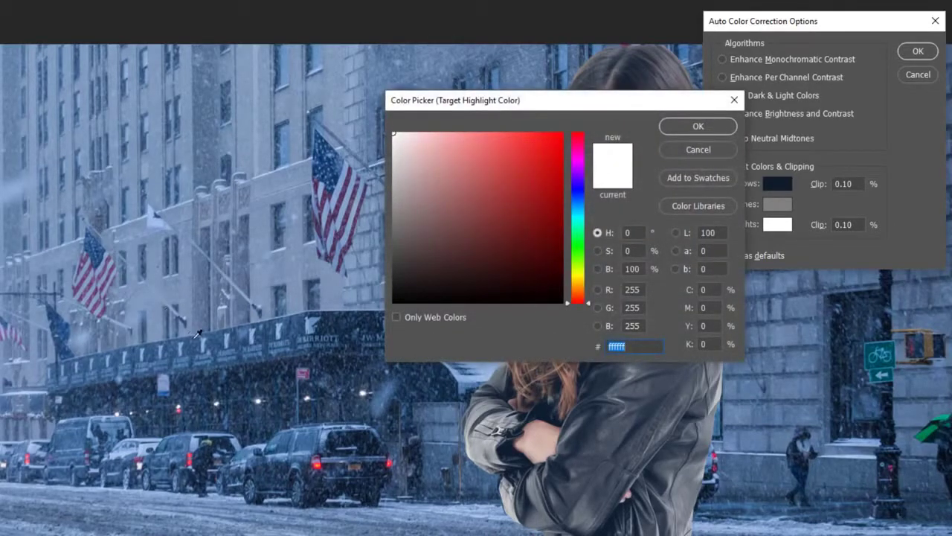
click(156, 219)
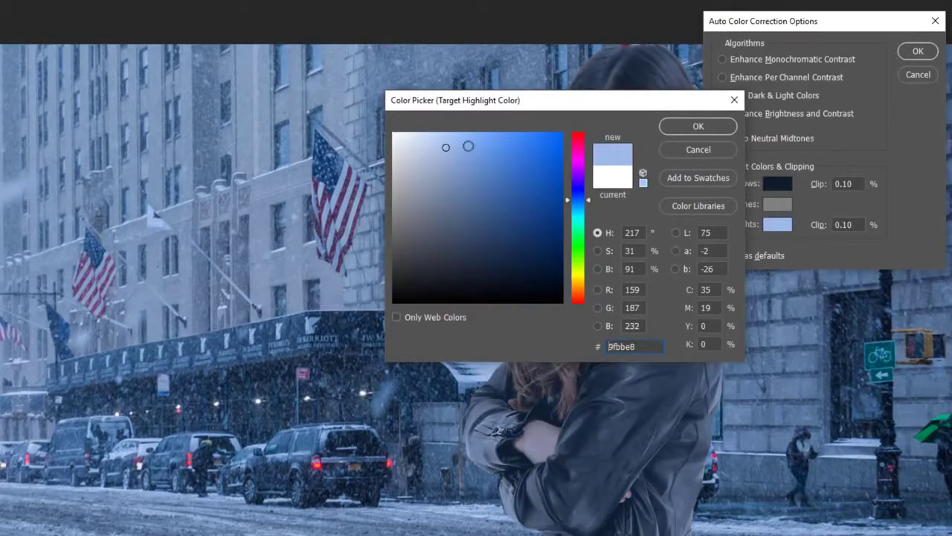
drag(444, 147, 435, 134)
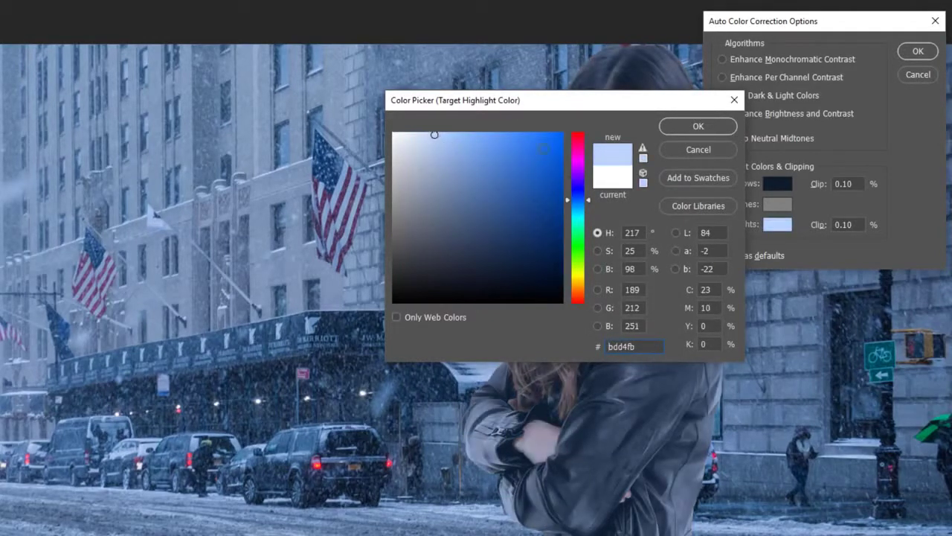
click(680, 128)
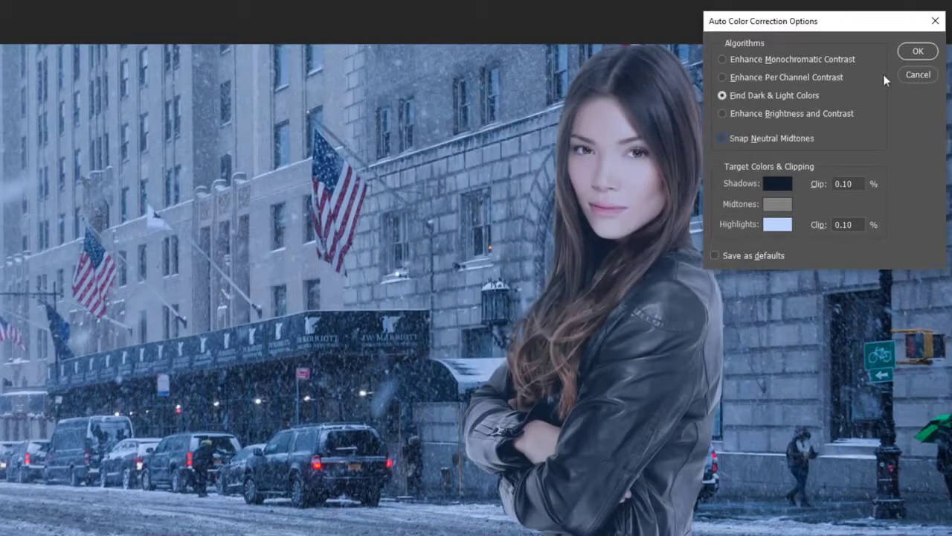
click(914, 51)
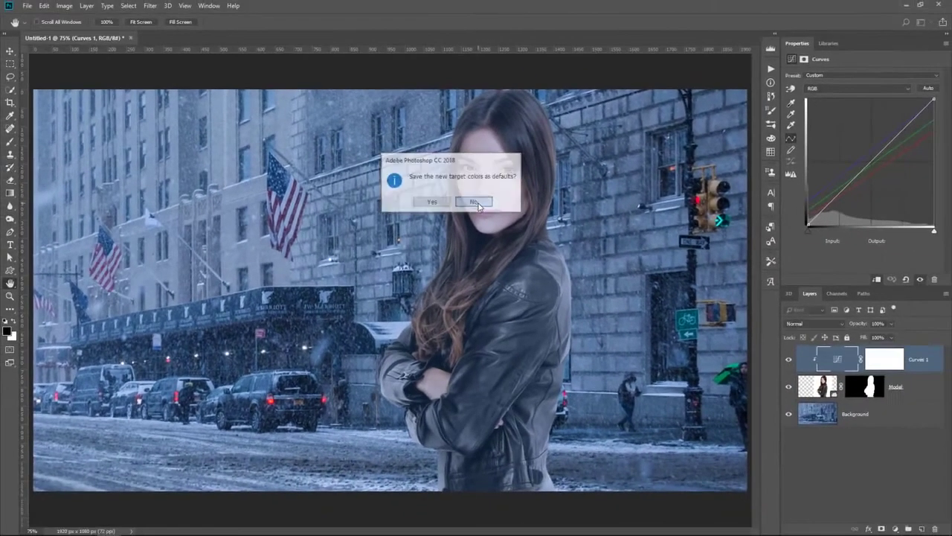
click(597, 199)
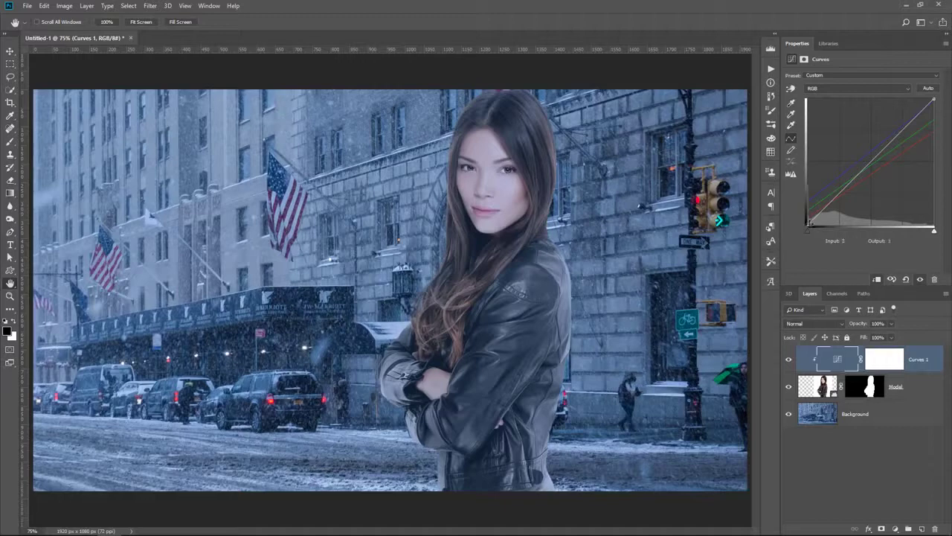
- Try brightening and darkening the woman with a midtone point on the RGB curve, and remove that point
mouse_move(809, 225)
mouse_down()
mouse_move(808, 190)
mouse_move(808, 225)
mouse_up()
mouse_move(932, 100)
mouse_down()
mouse_move(933, 125)
mouse_move(933, 99)
mouse_up()
click(870, 162)
drag(871, 162, 868, 118)
key(Down)
key(Down)
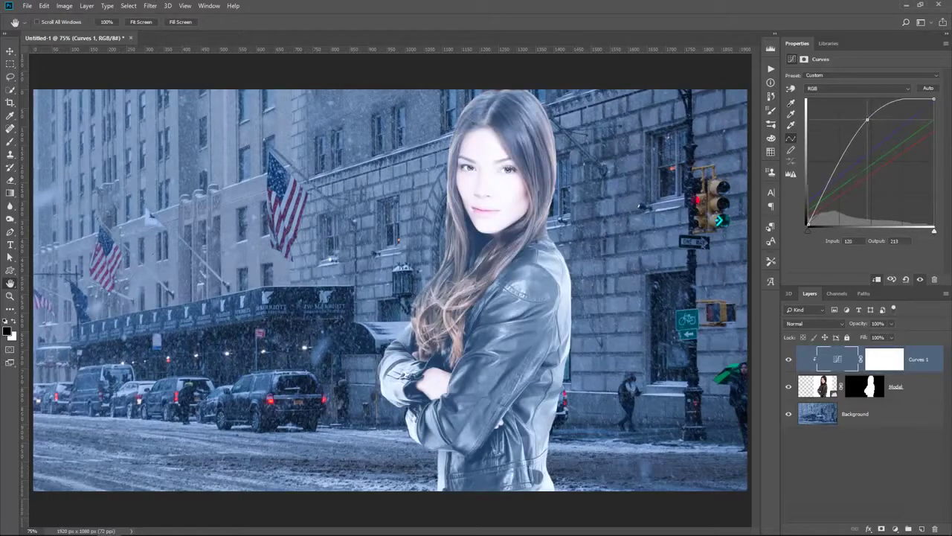
drag(867, 120, 882, 211)
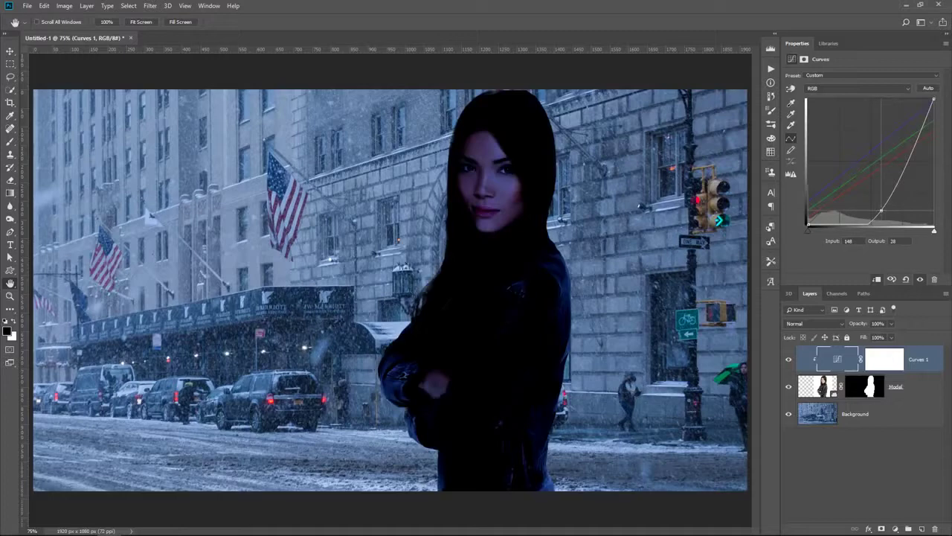
drag(882, 211, 879, 251)
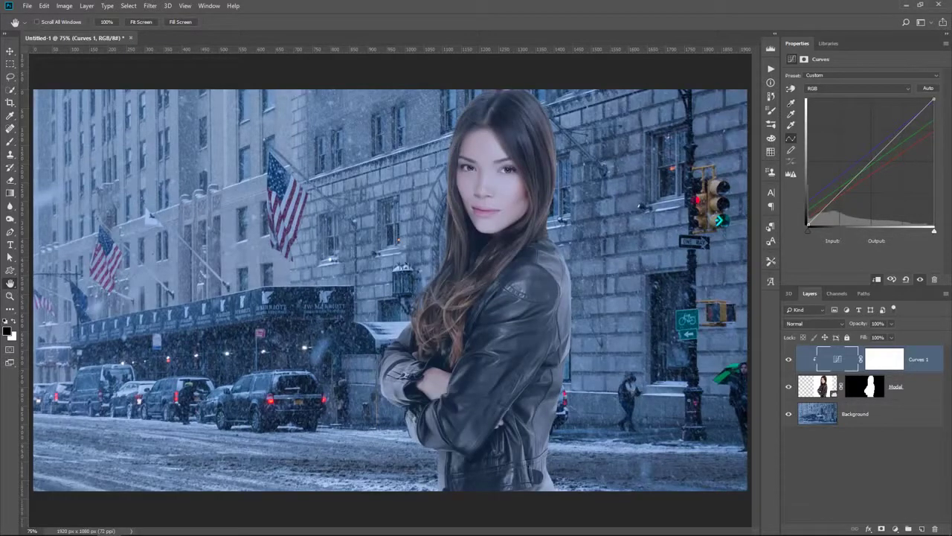
- Shape the RGB curve of Curves 1 with darker shadows, a slightly lifted black point and brighter highlights
click(837, 197)
drag(838, 197, 810, 219)
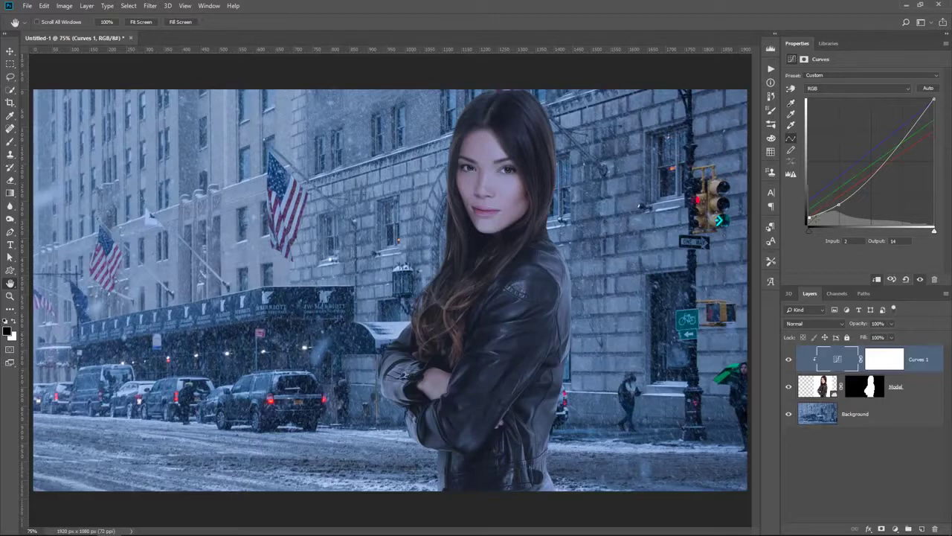
drag(810, 218, 810, 220)
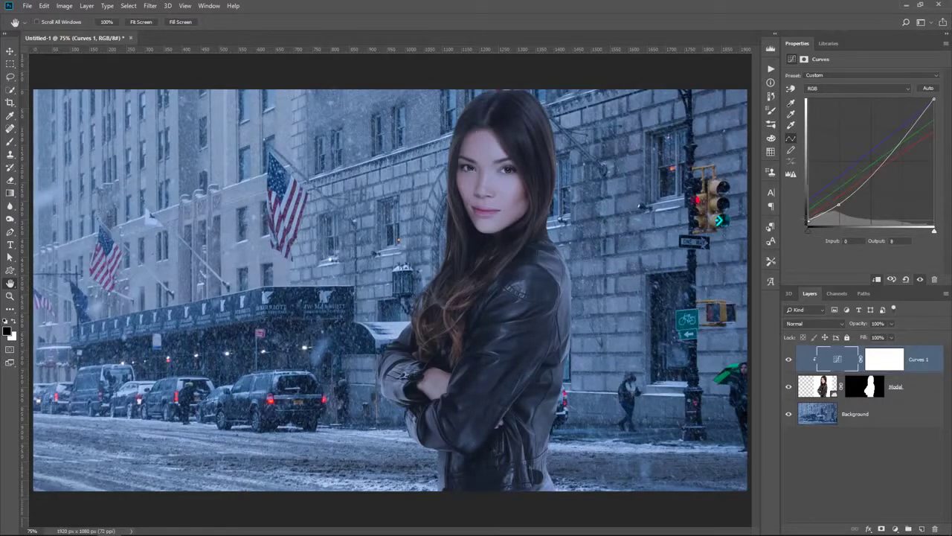
click(901, 141)
drag(901, 141, 901, 128)
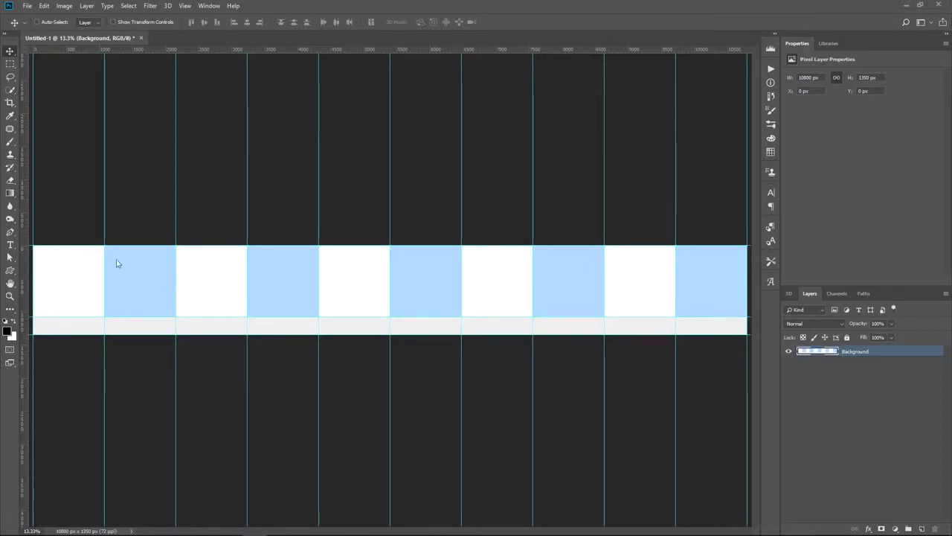
- Save the guide template document as instagram-template in PSD format on the Desktop with Maximize Compatibility, and reopen it from there
click(28, 6)
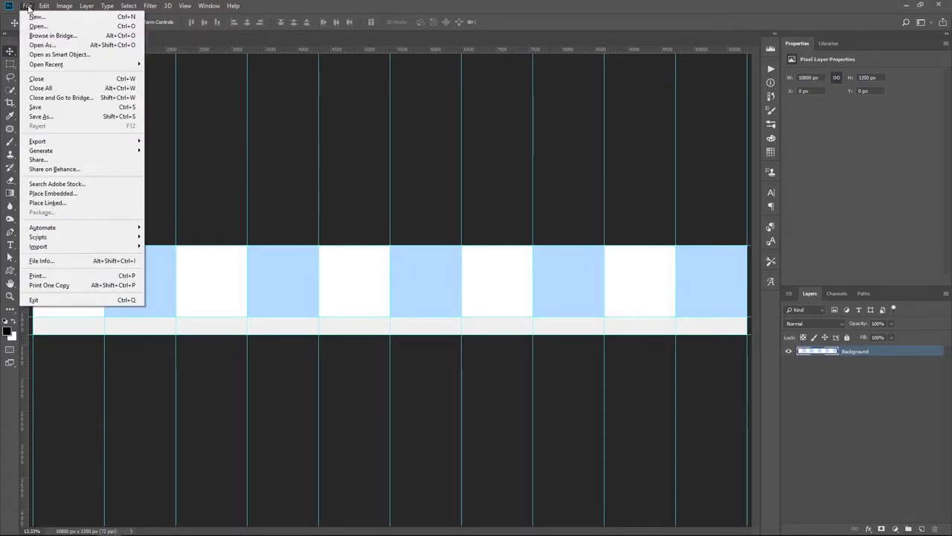
click(42, 116)
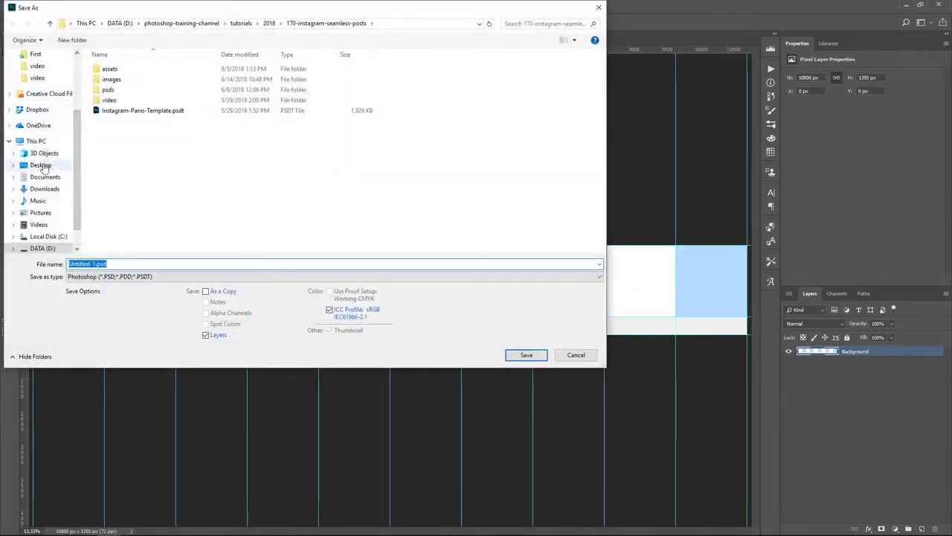
click(41, 164)
double_click(167, 265)
text(i)
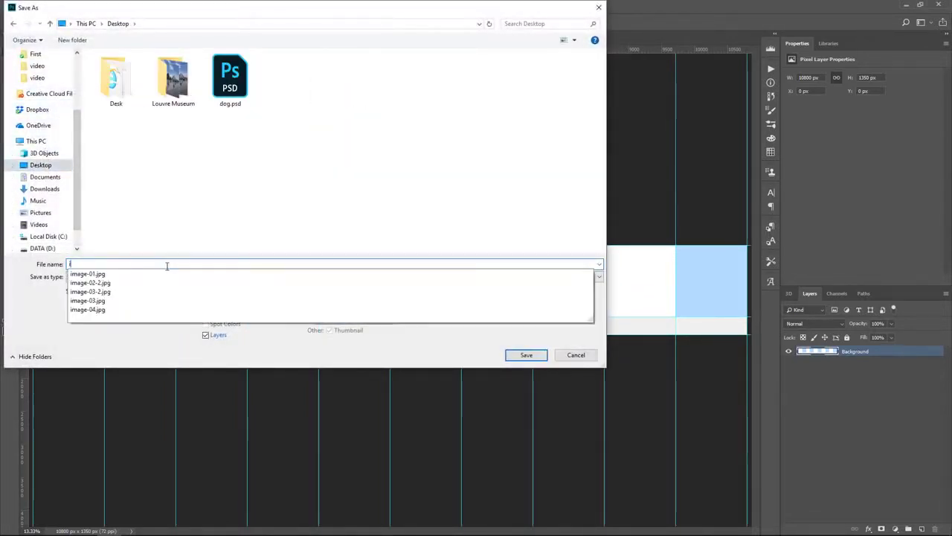
text(nstagram-tem)
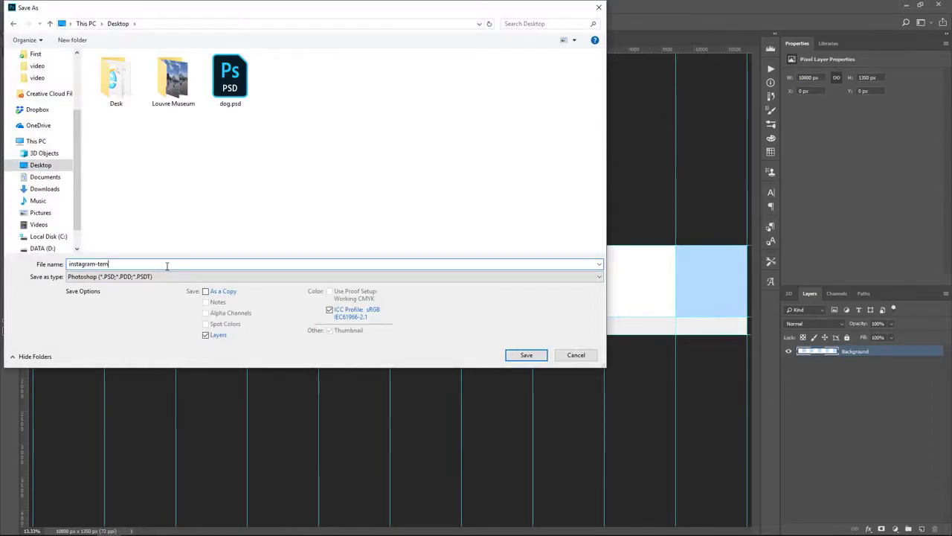
text(plate)
key(Return)
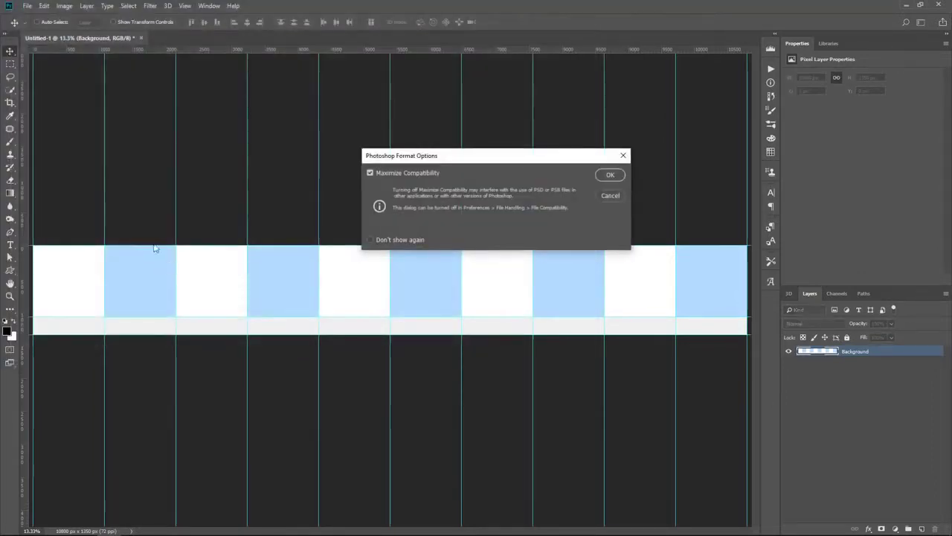
click(608, 175)
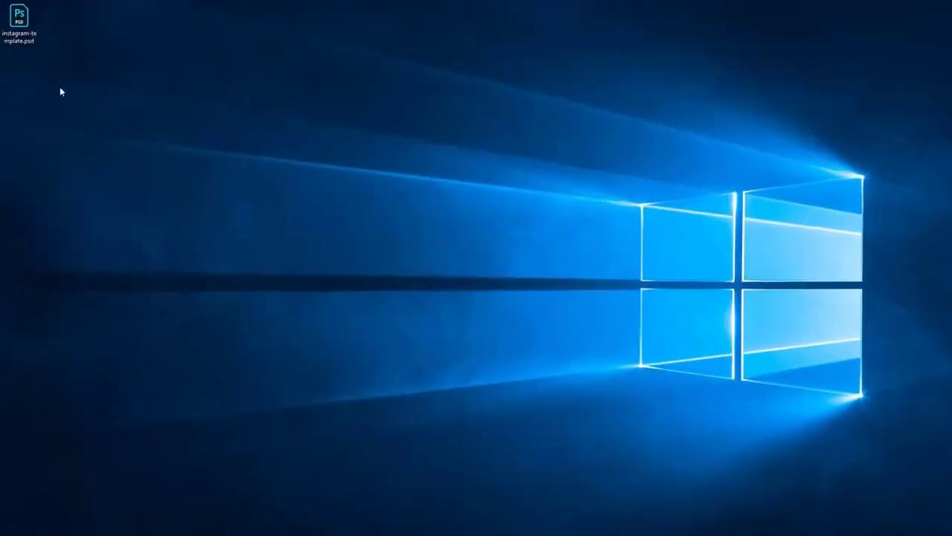
click(22, 26)
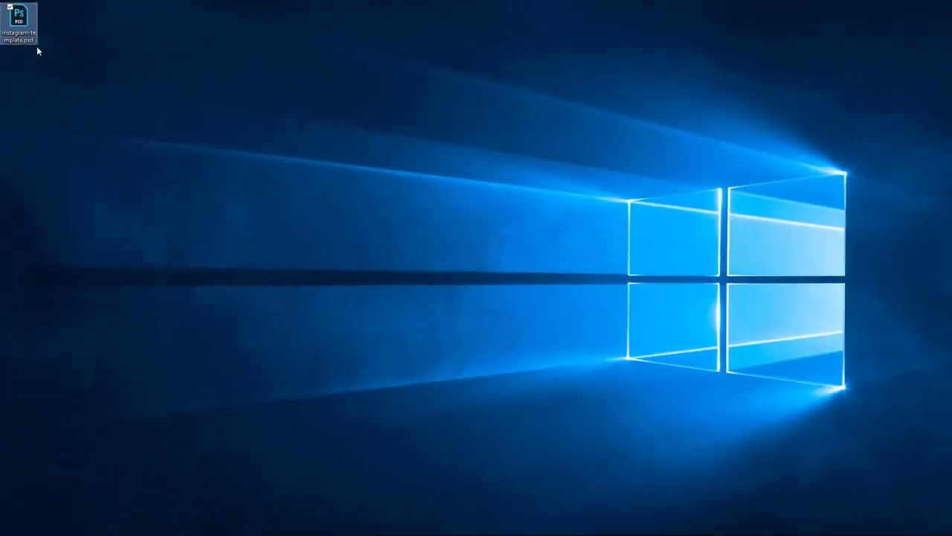
double_click(33, 30)
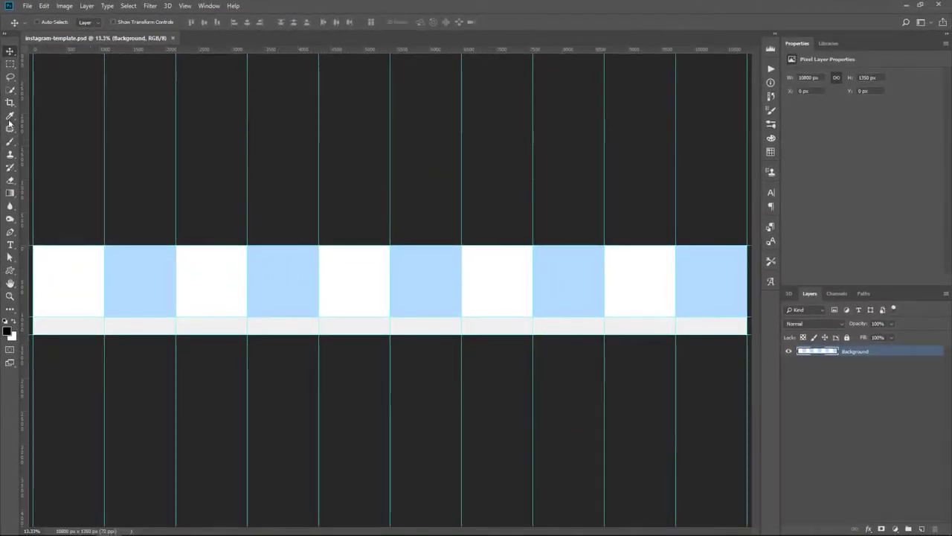
- Crop the center of the template to 1920 × 1080 px
click(10, 102)
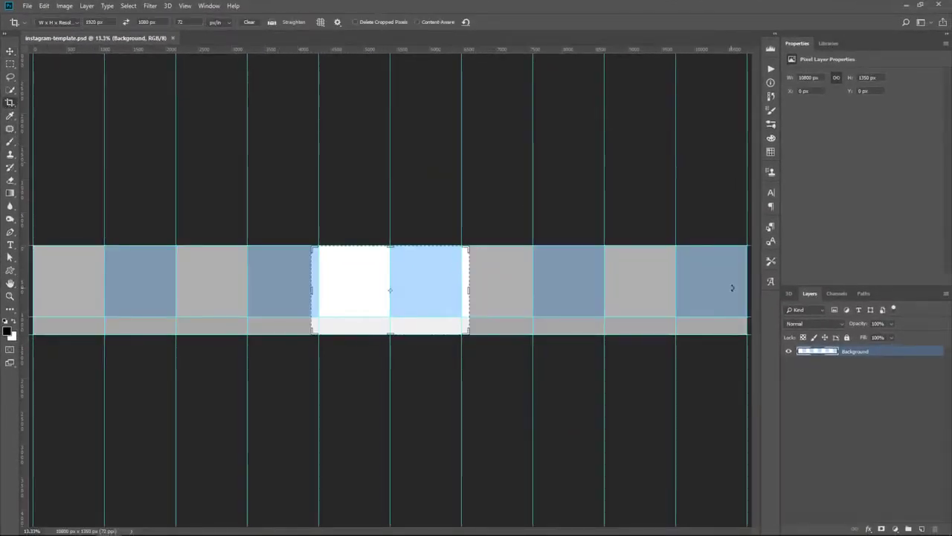
click(404, 273)
key(Return)
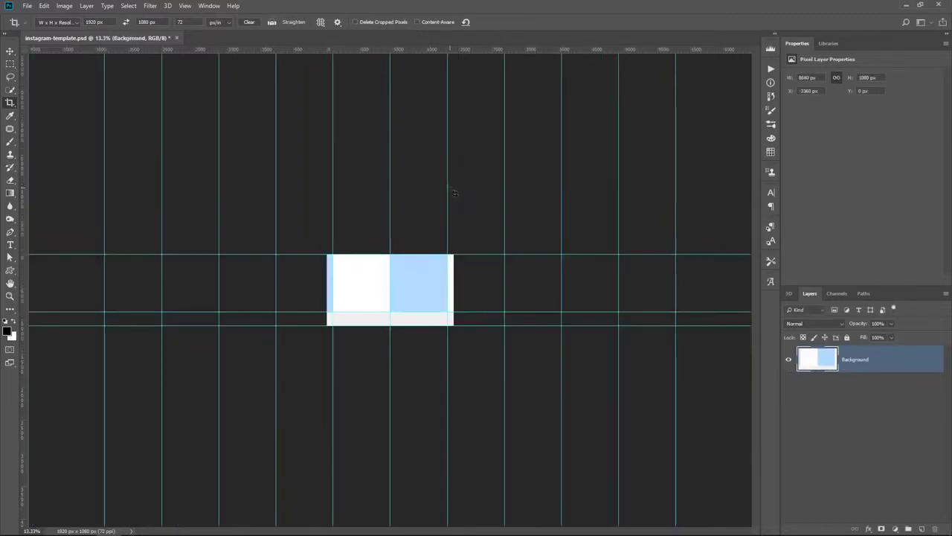
- Start closing the cropped document, cancel at the save prompt, and restore the saved template
click(177, 38)
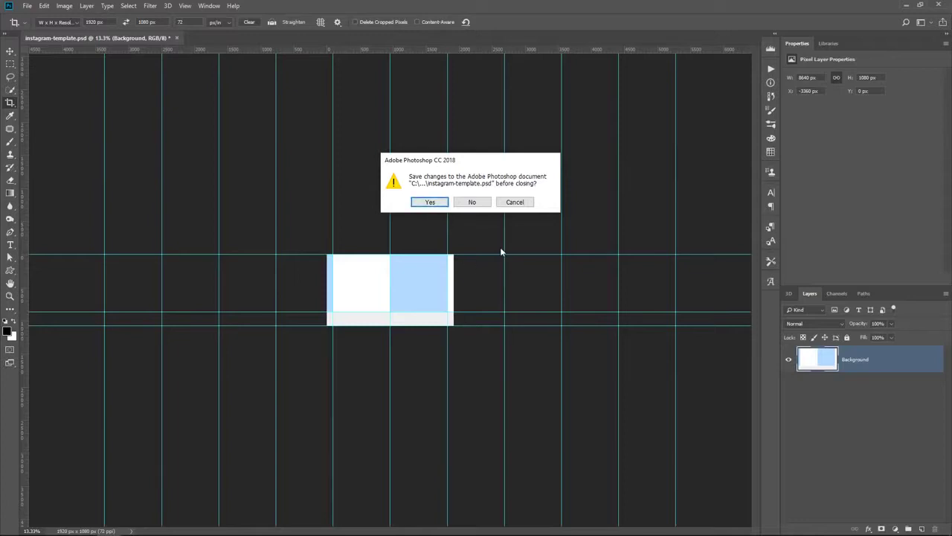
click(515, 201)
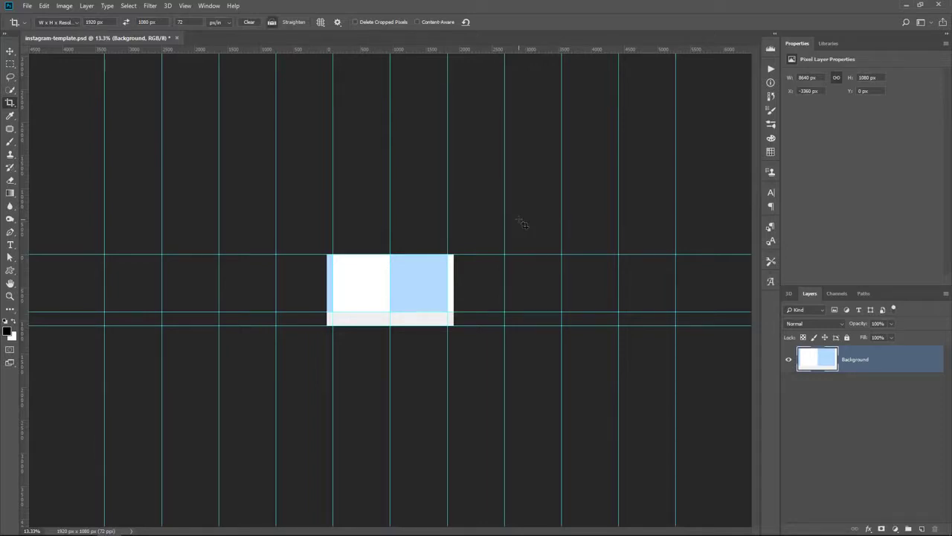
key(Return)
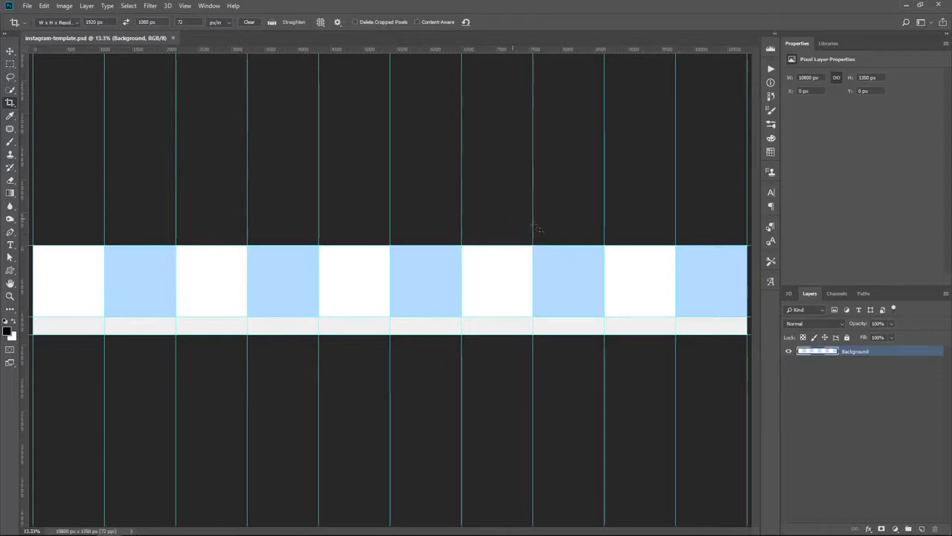
- Close the template document and rename its desktop file to instagram-template.psdt, accepting the extension change
click(173, 38)
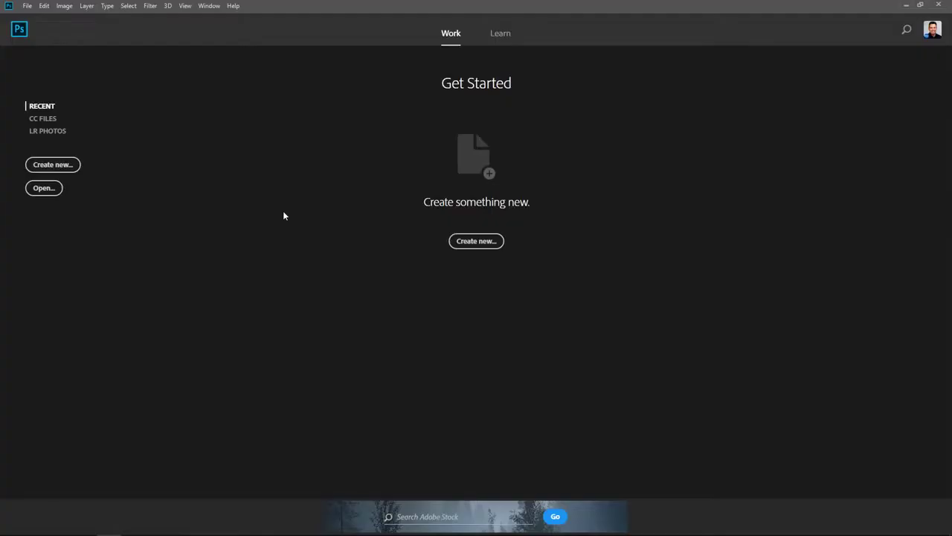
click(907, 5)
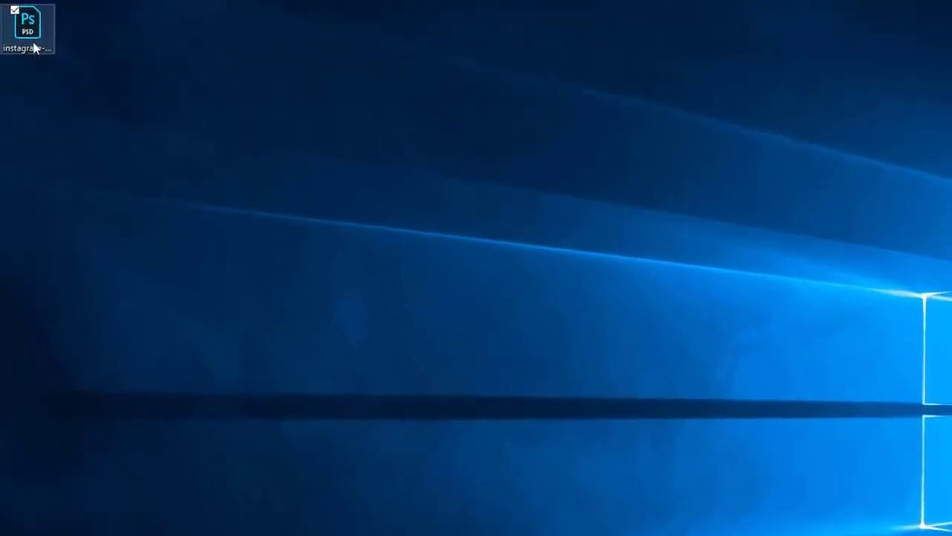
right_click(16, 36)
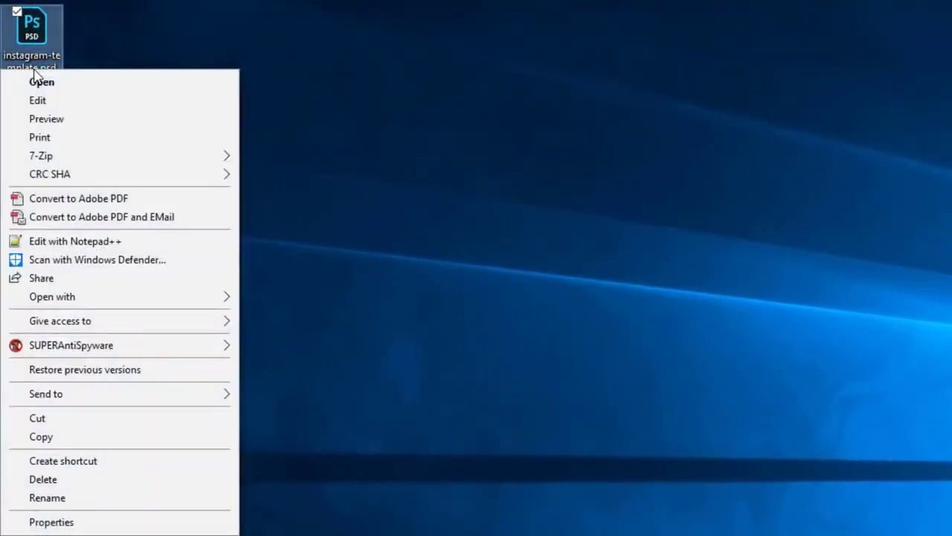
click(115, 499)
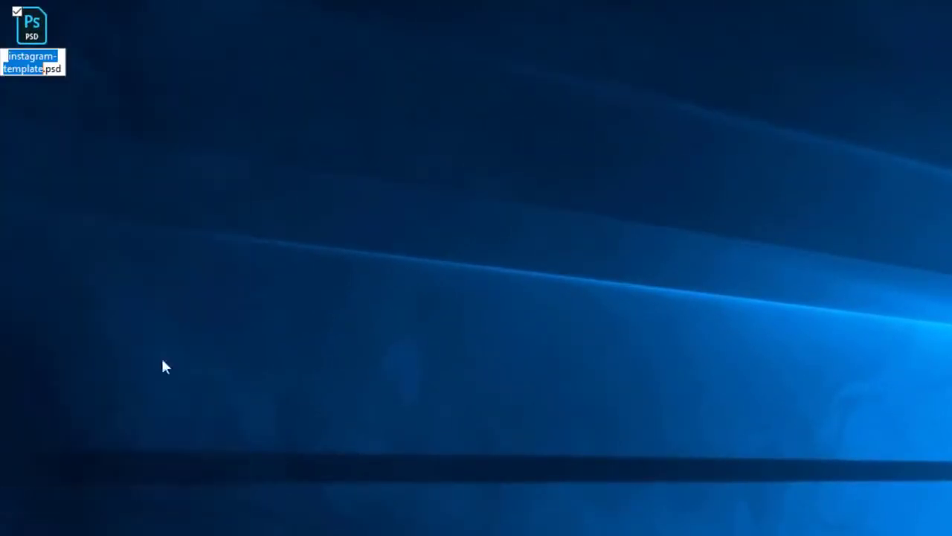
click(61, 69)
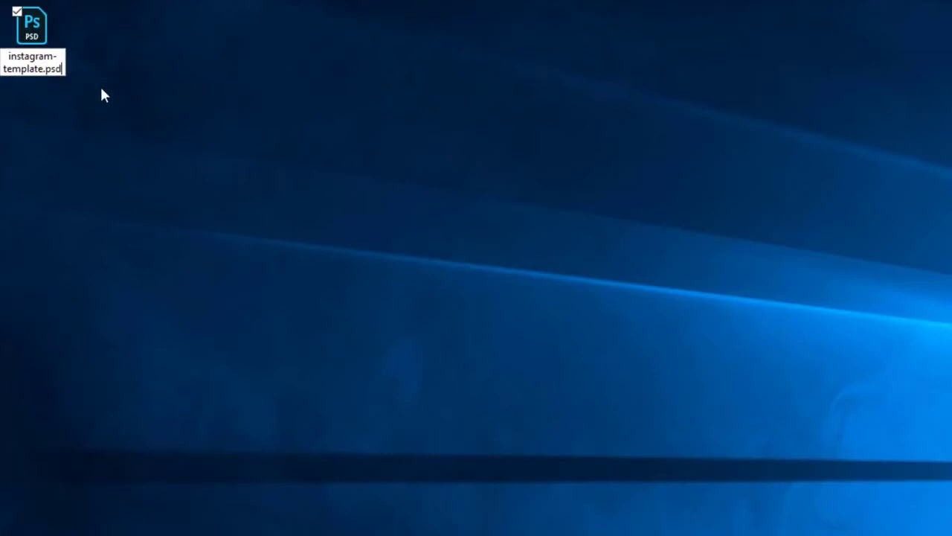
text(t)
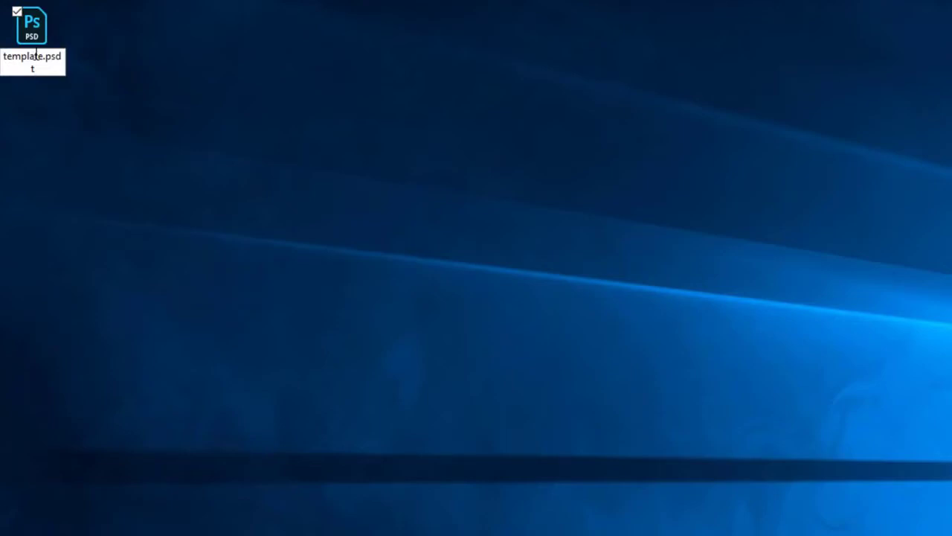
click(97, 128)
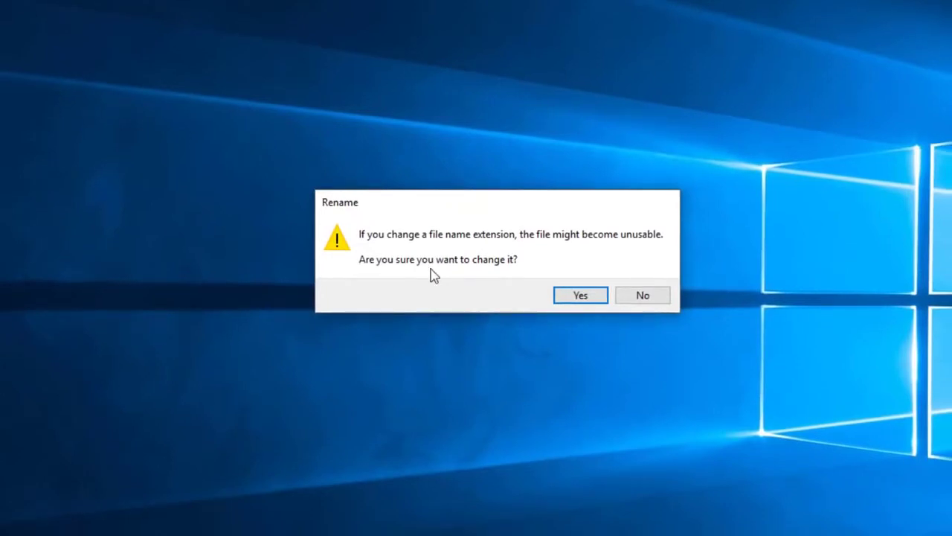
click(583, 300)
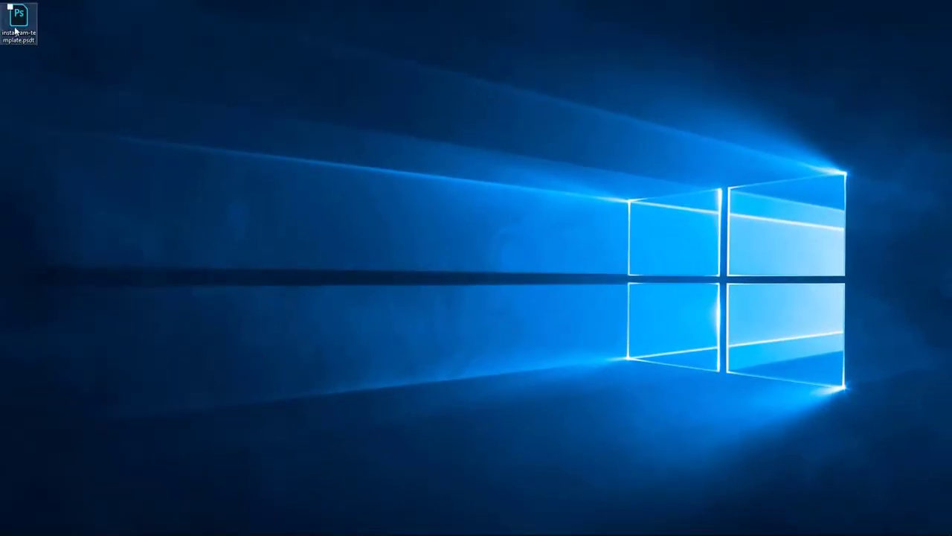
- Open instagram-template.psdt as a new untitled document, dismiss the crop frame, and close the document without saving
double_click(23, 27)
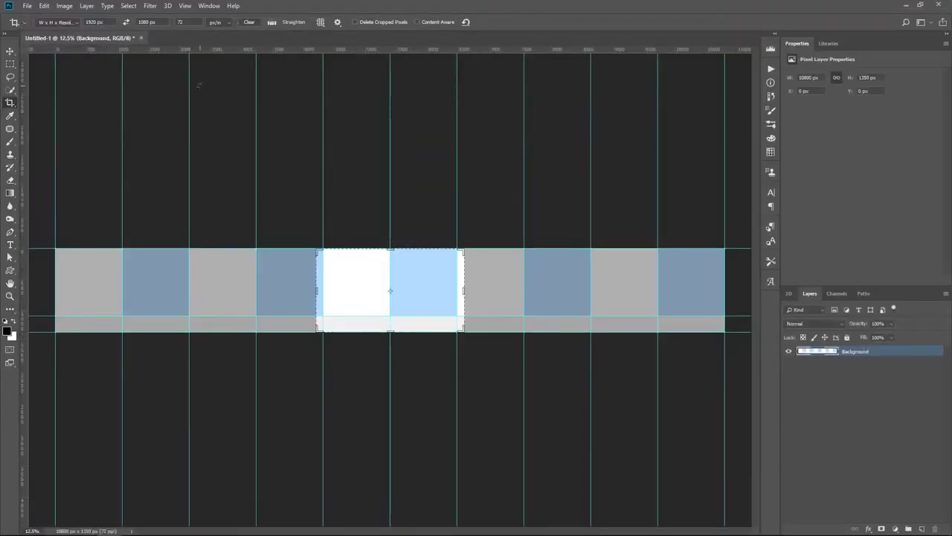
key(Escape)
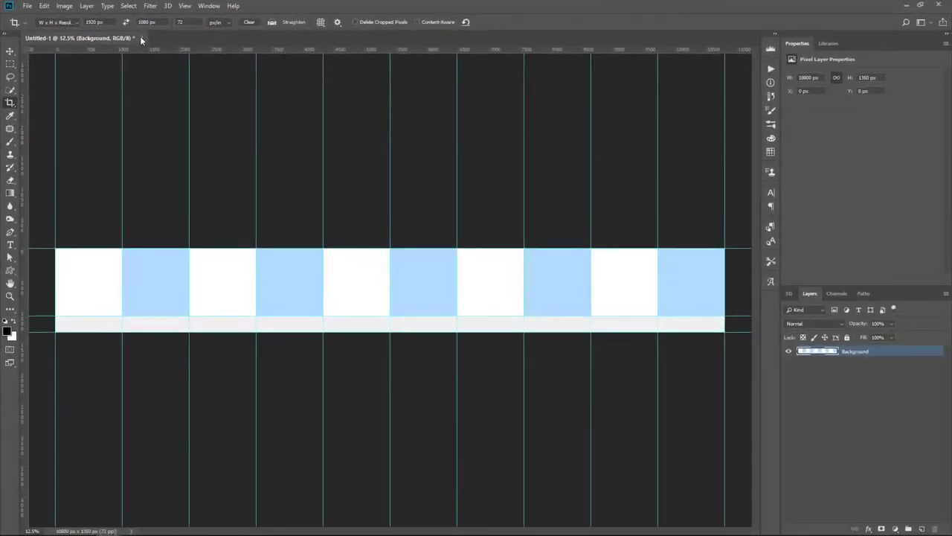
click(141, 39)
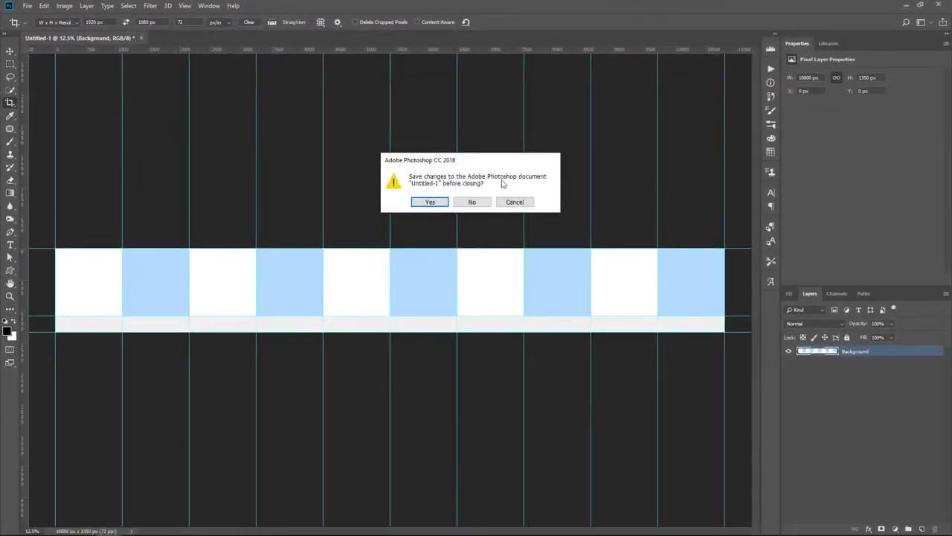
click(472, 203)
- Rename the desktop template file back to instagram-template.psd, accepting the extension change, and open it
click(906, 6)
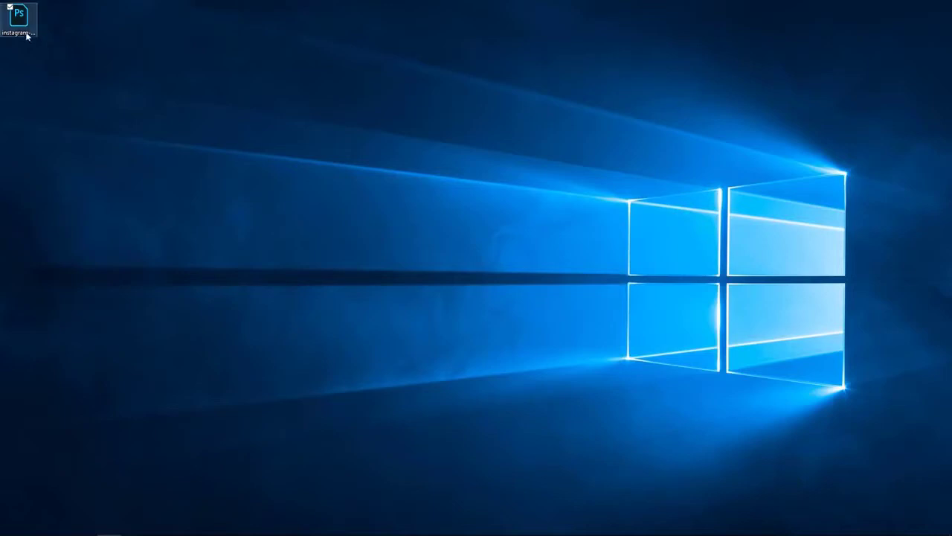
right_click(25, 42)
click(54, 257)
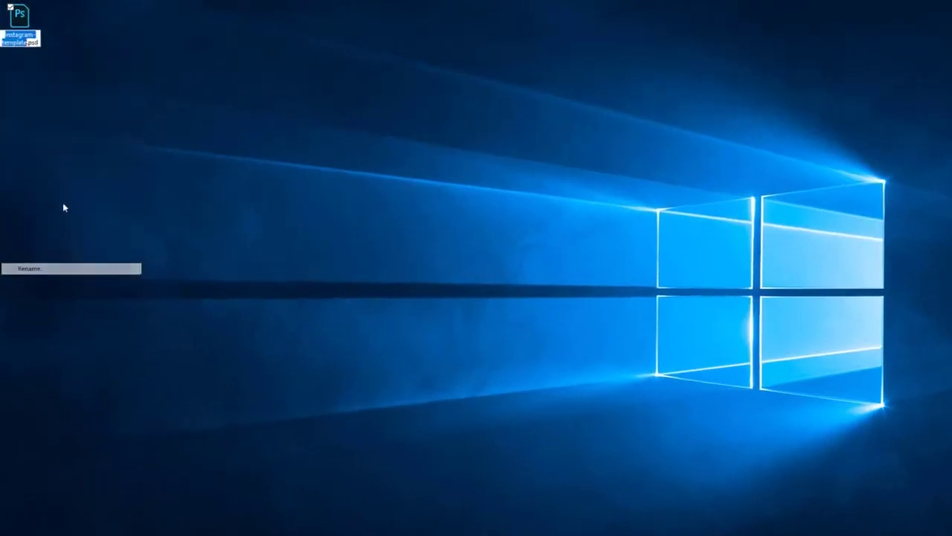
key(End)
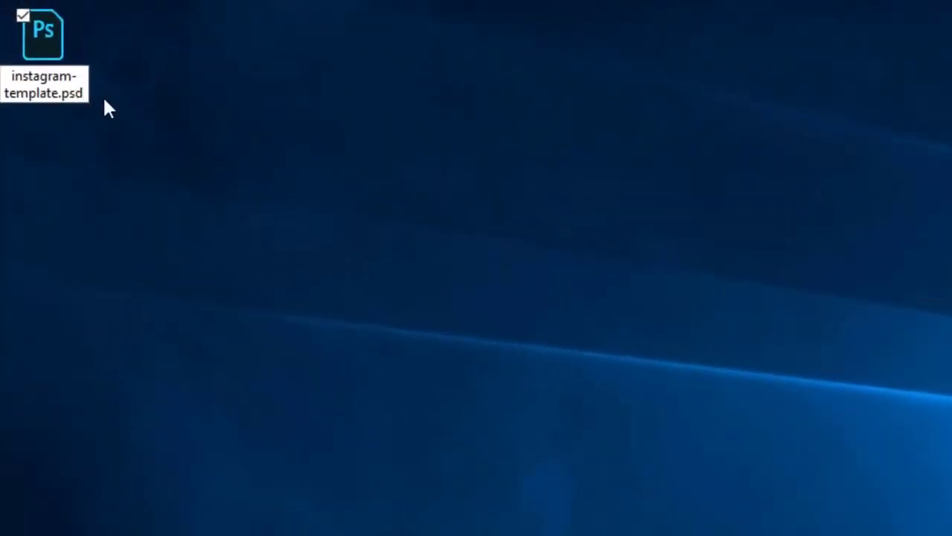
text(t)
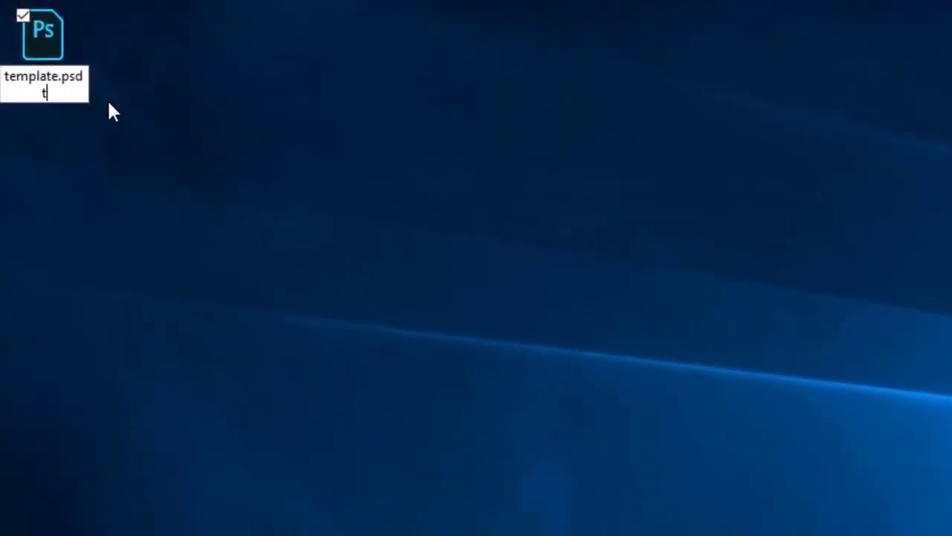
key(BackSpace)
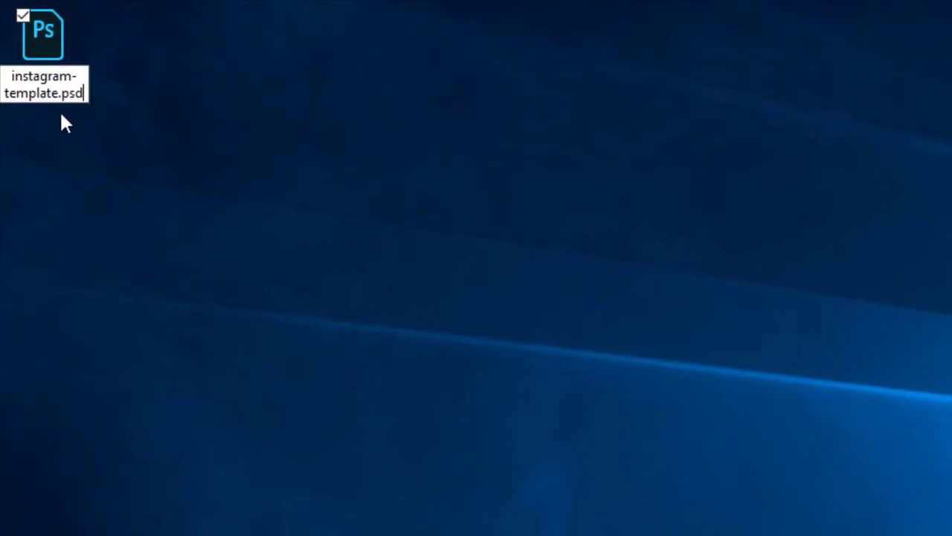
key(Return)
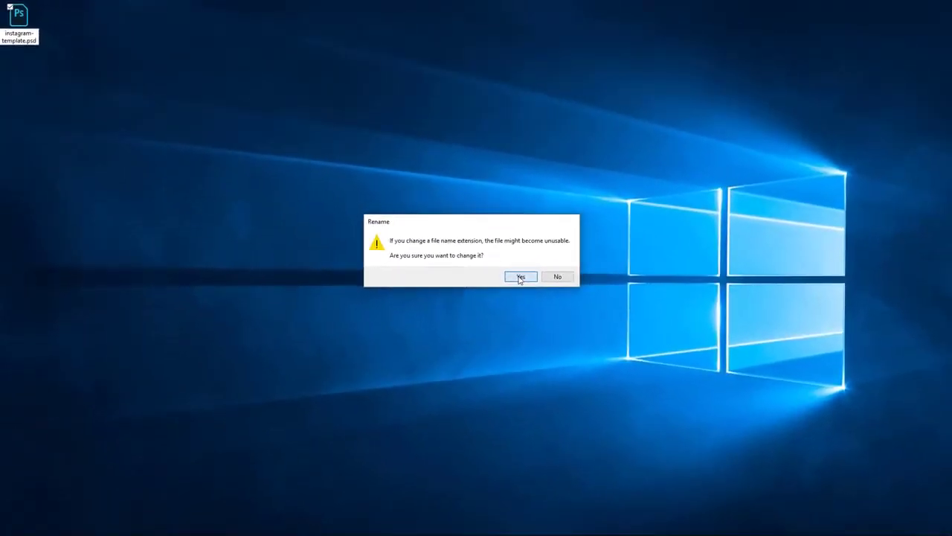
click(520, 277)
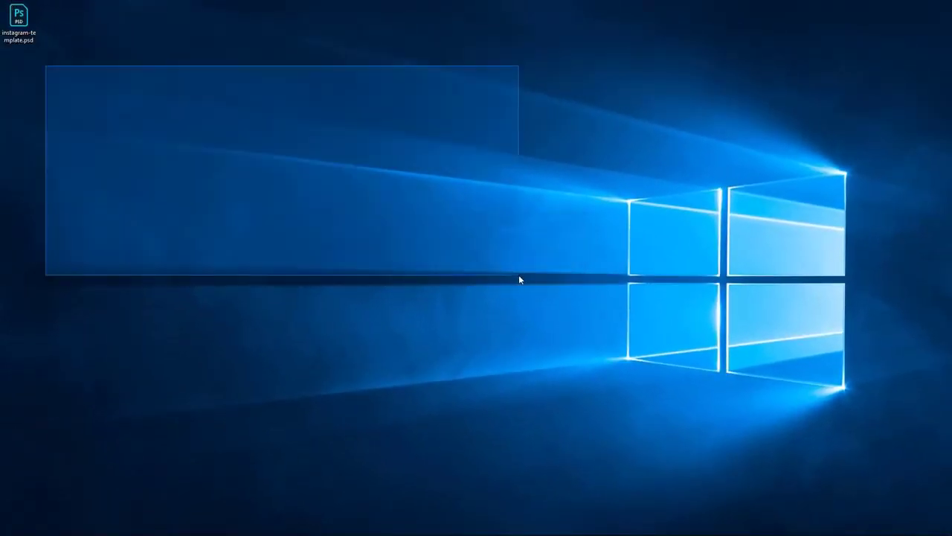
double_click(18, 23)
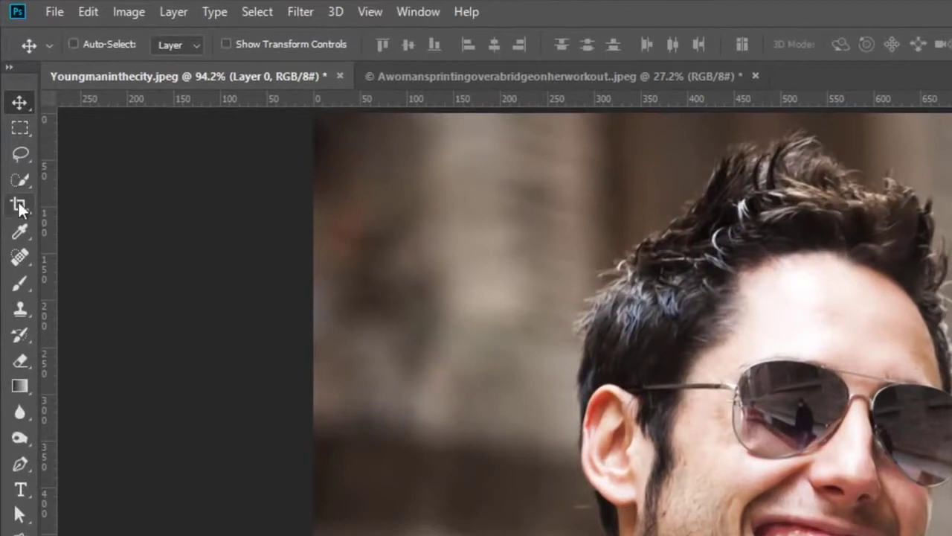
- Load the young man portrait's dimensions and resolution into the Crop tool with the Front Image preset
click(20, 206)
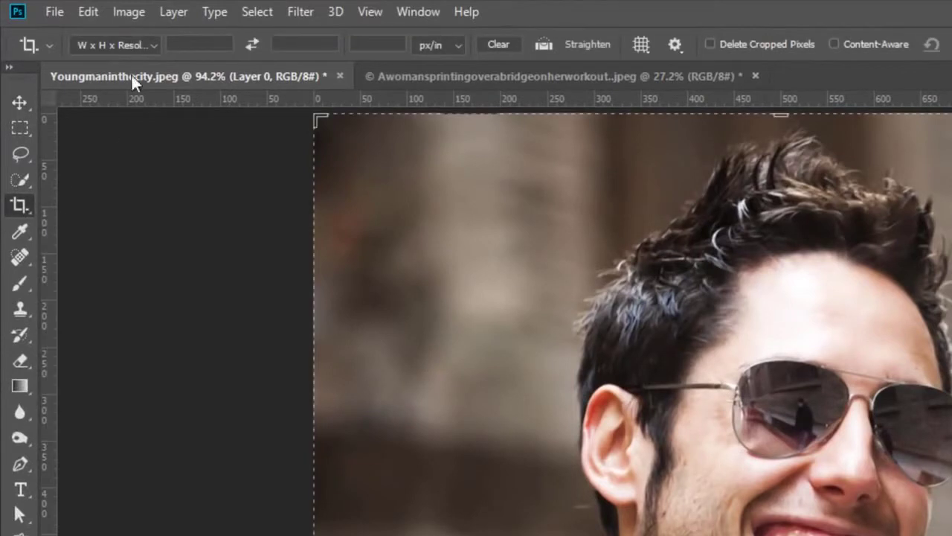
click(148, 46)
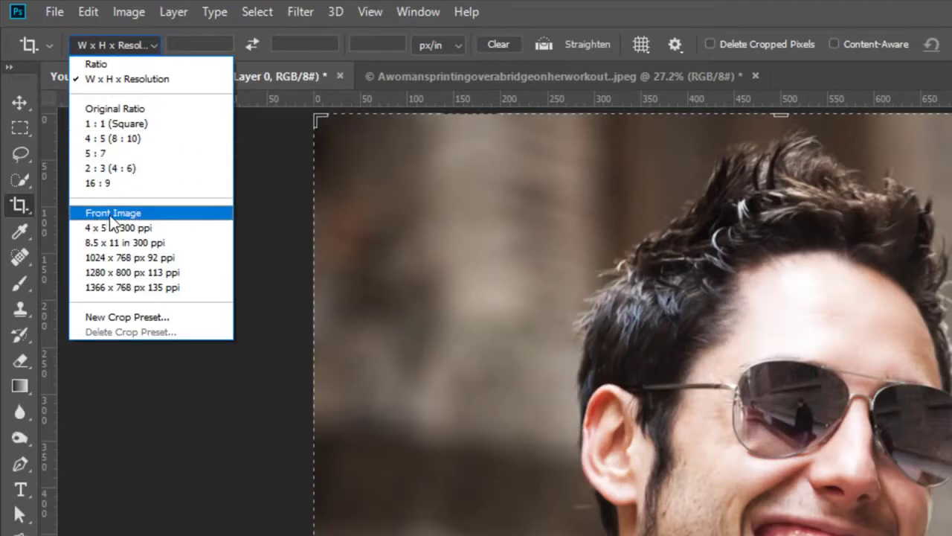
click(156, 218)
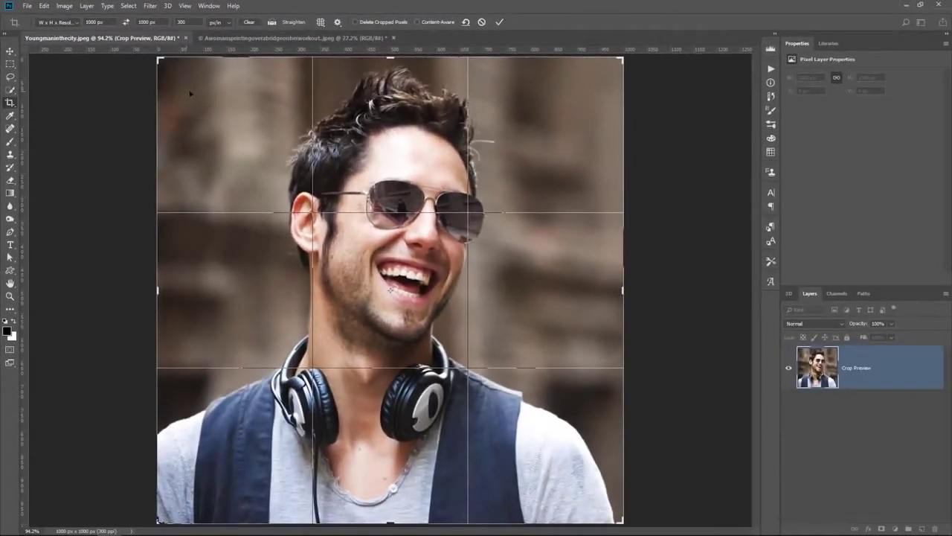
- Crop the sprinting woman photo to a square around the runner at 1000 × 1000 px and 300 px/in
click(227, 39)
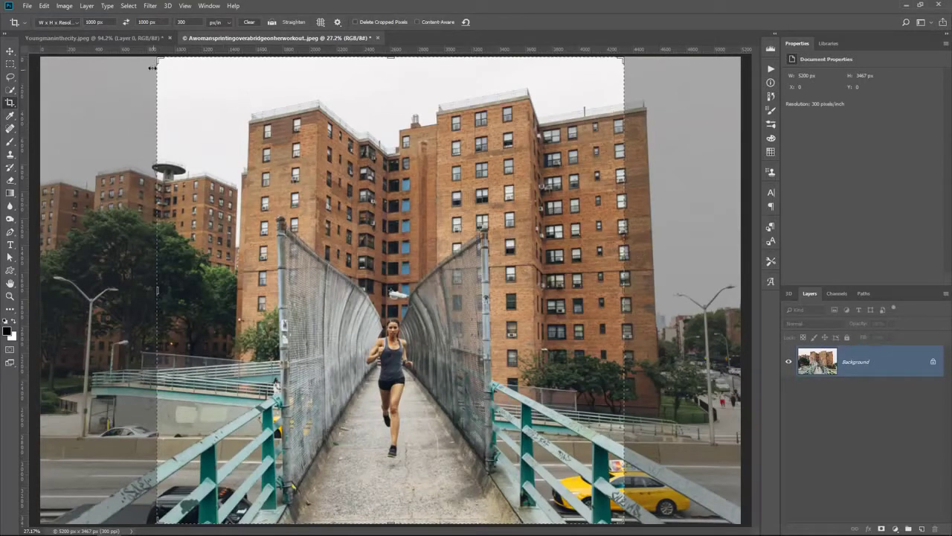
drag(164, 67, 266, 205)
drag(325, 237, 444, 269)
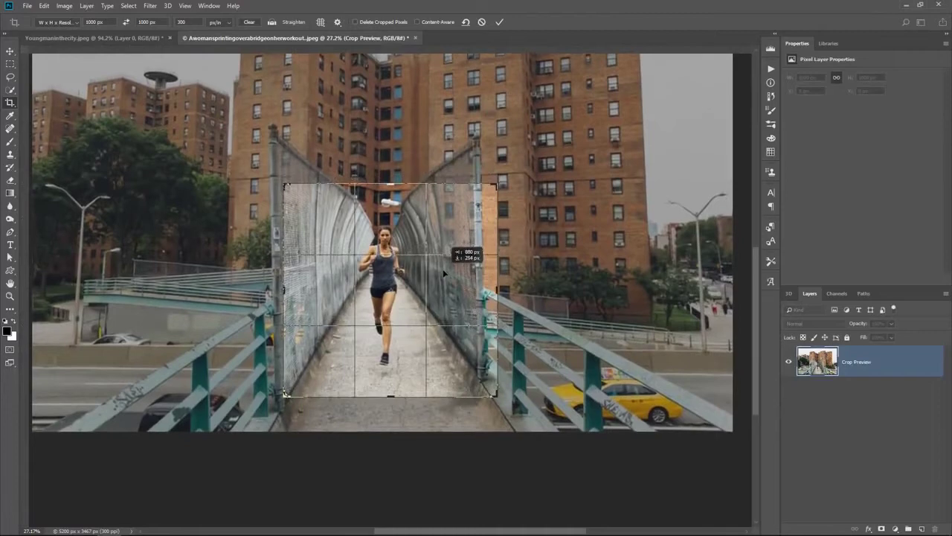
key(ctrl+r)
click(500, 22)
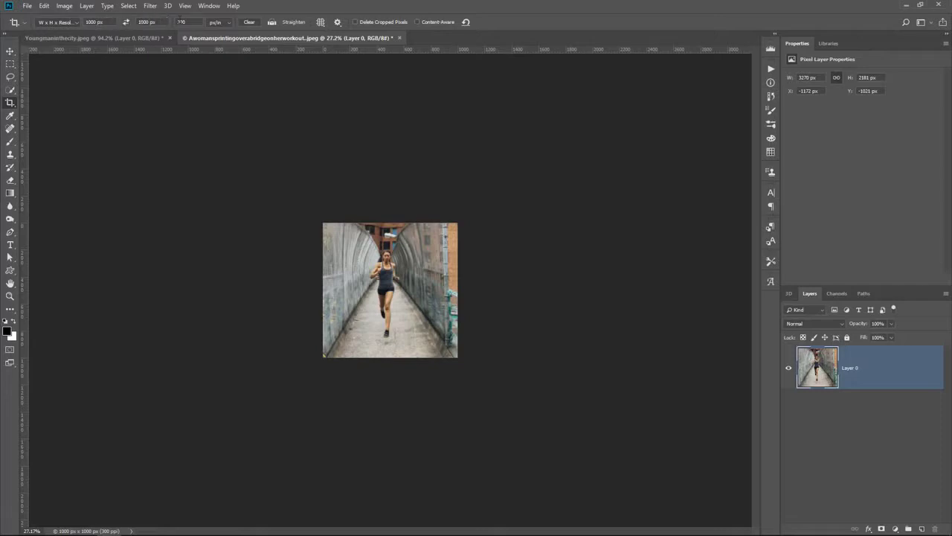
- Draw a rectangular marquee selection around the cropped runner image and deselect it
click(12, 65)
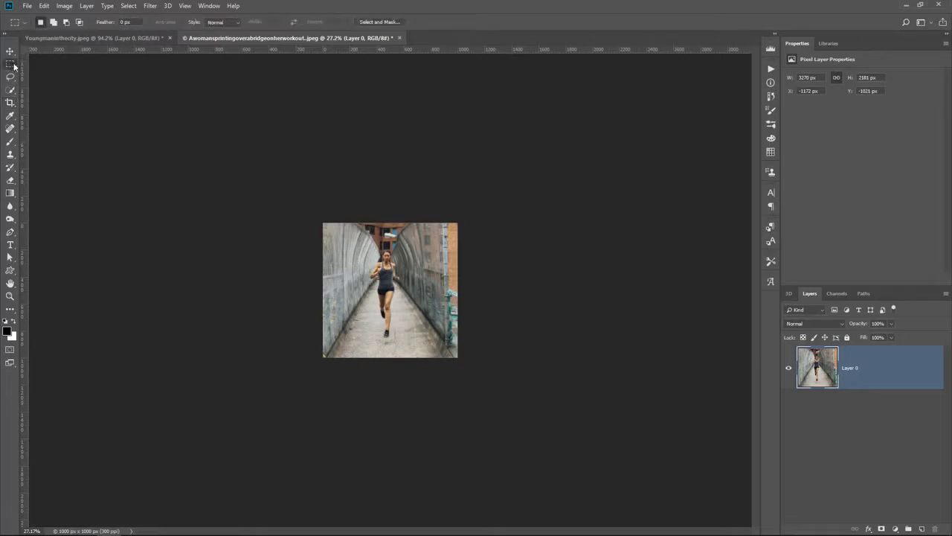
drag(268, 177, 496, 418)
key(ctrl+d)
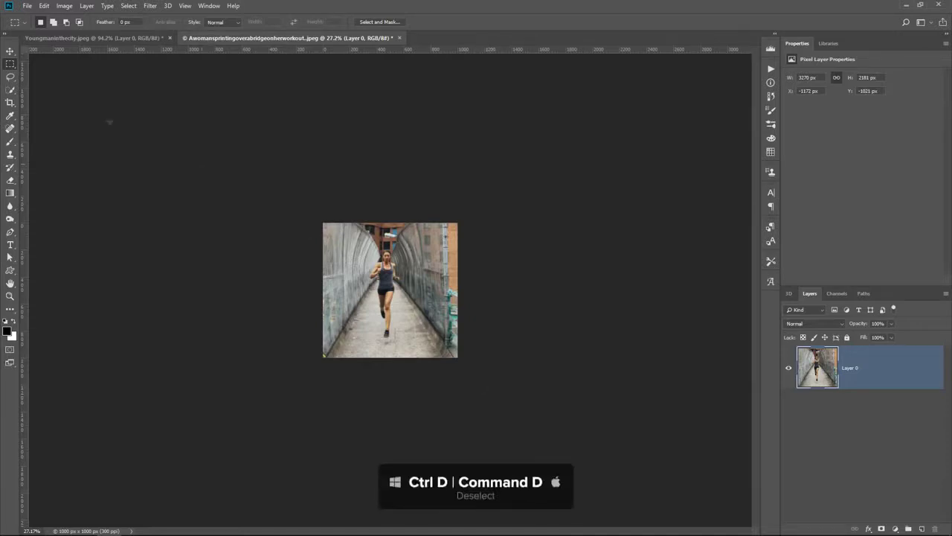
- Crop the runner photo tightly to her head and shoulders at 1000 × 1000 px, and fit the image on screen
click(11, 106)
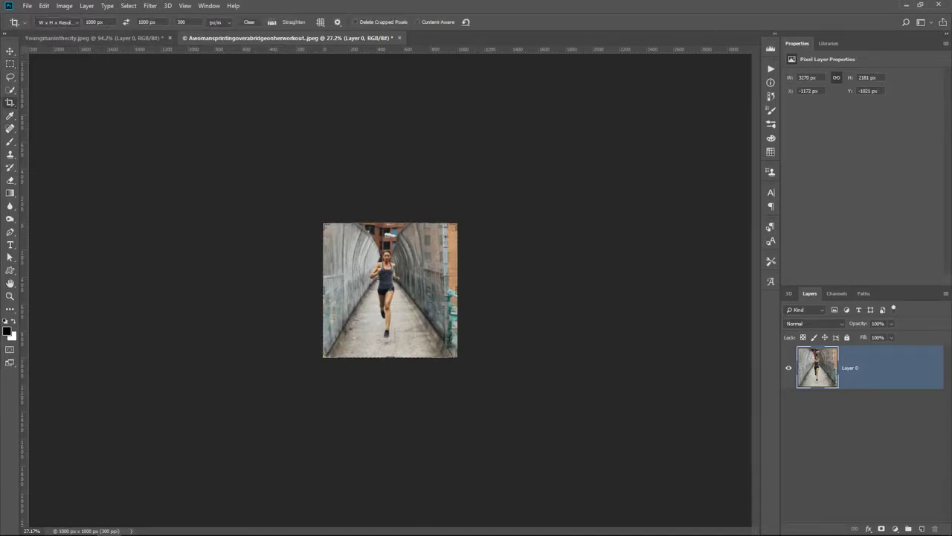
drag(457, 357, 341, 275)
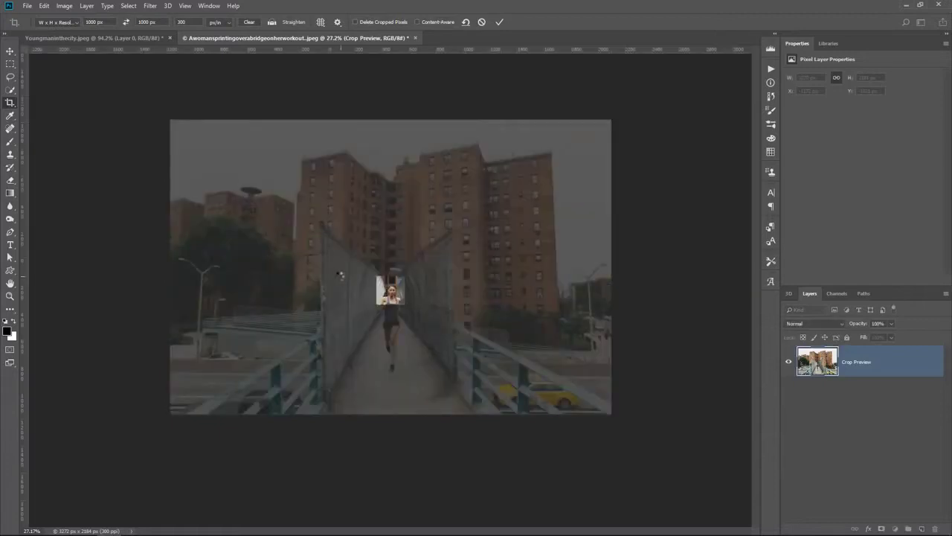
key(Return)
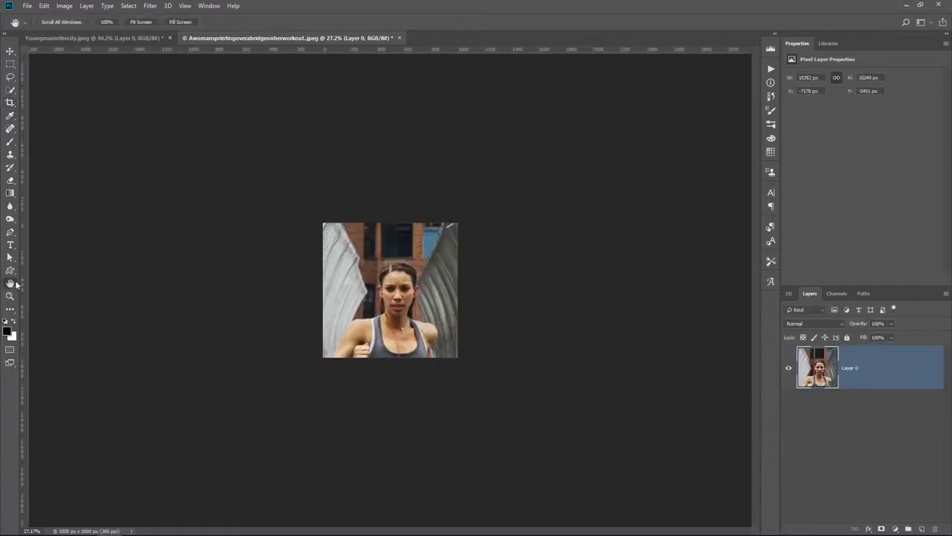
double_click(10, 283)
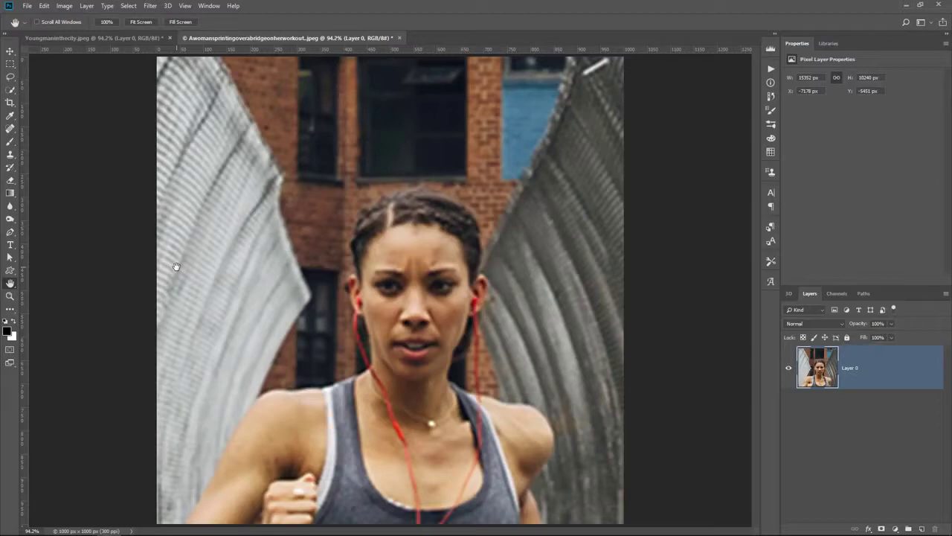
- Open the Crop tool's size and ratio presets for the tightly cropped runner image
click(11, 102)
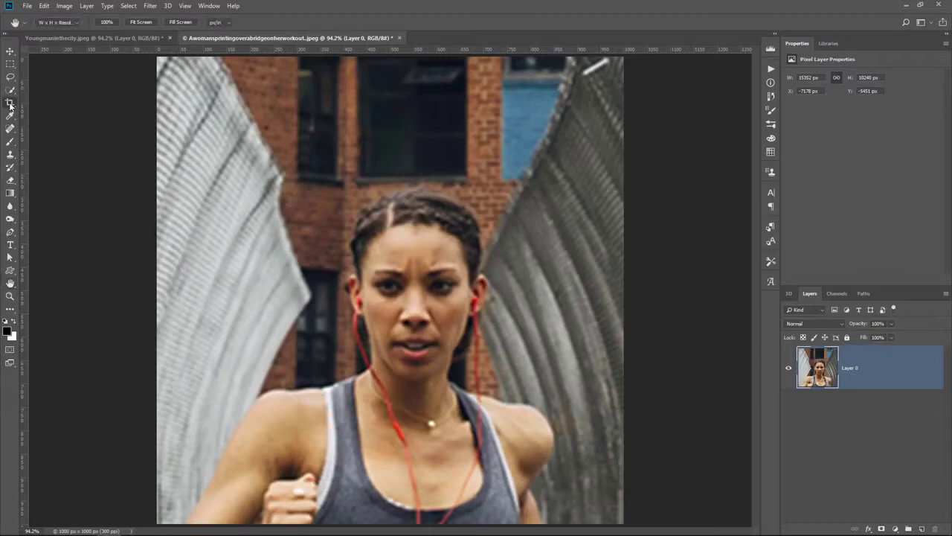
click(75, 23)
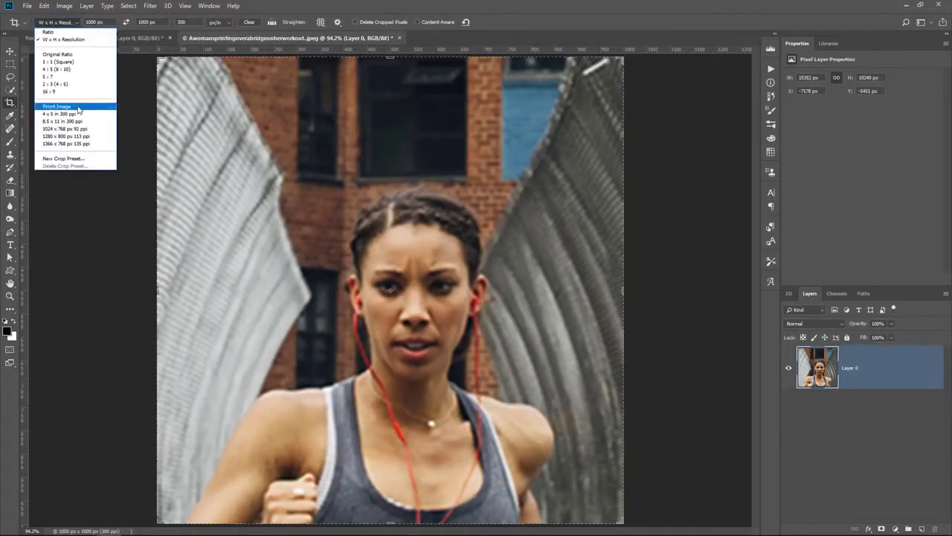